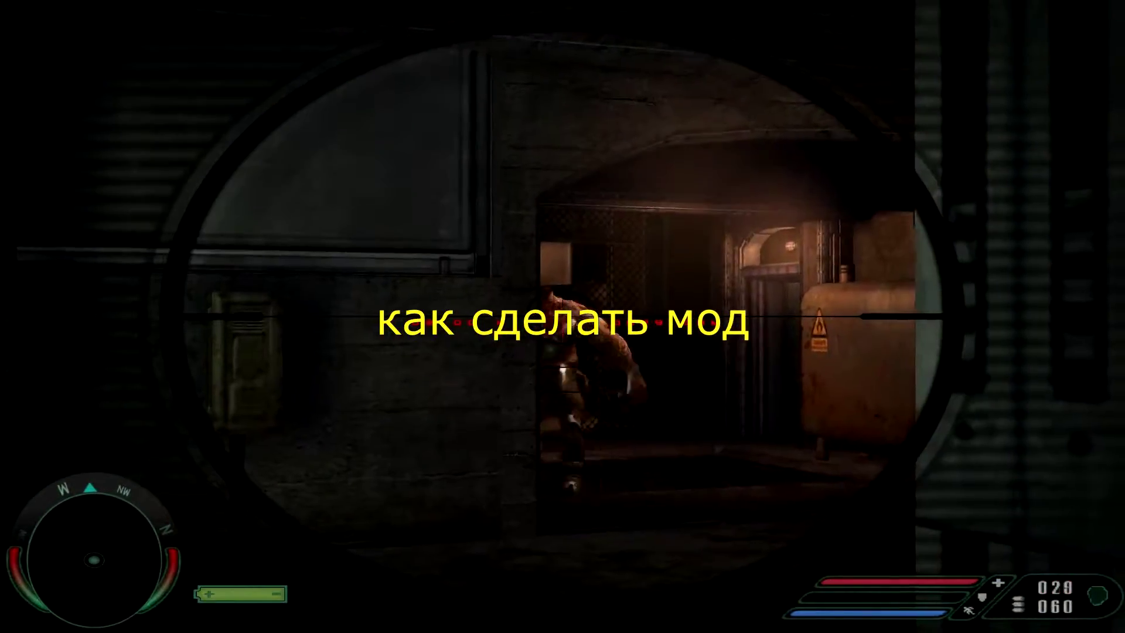
pyautogui.click(563, 316)
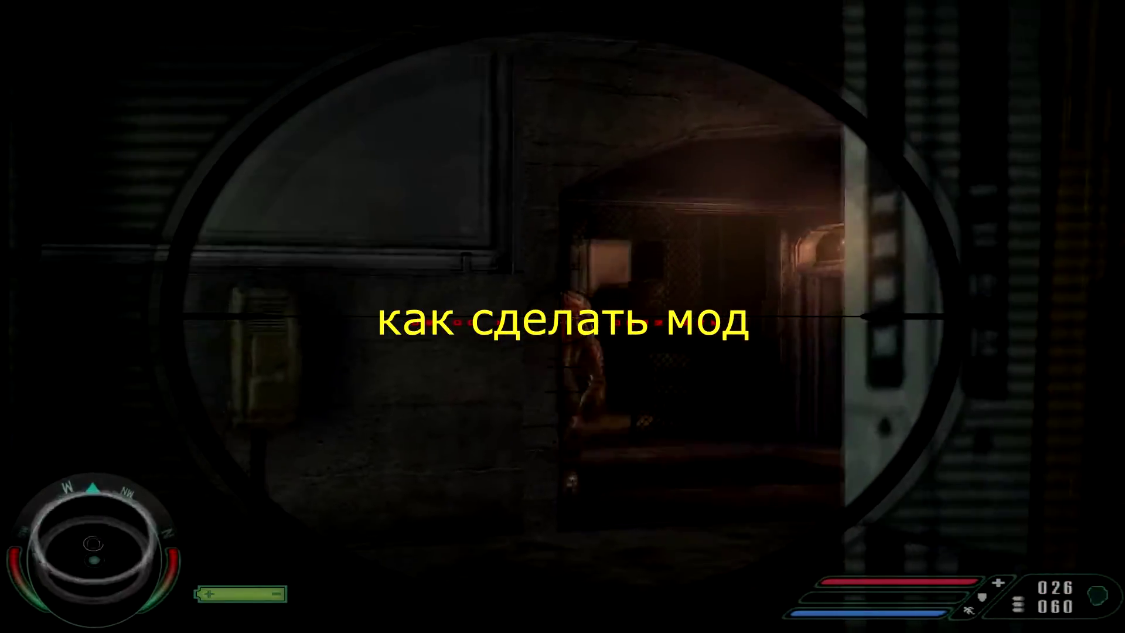
pyautogui.click(562, 316)
pyautogui.click(563, 316)
pyautogui.click(563, 316)
pyautogui.click(563, 317)
pyautogui.rightClick(562, 316)
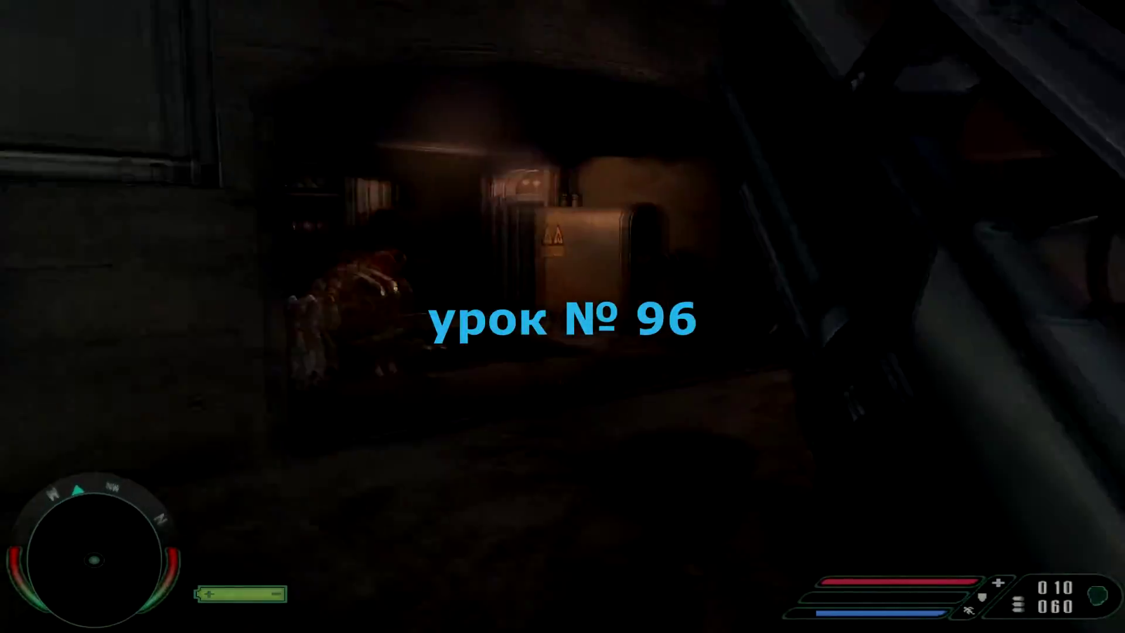
pyautogui.hotkey('shift', 'w')
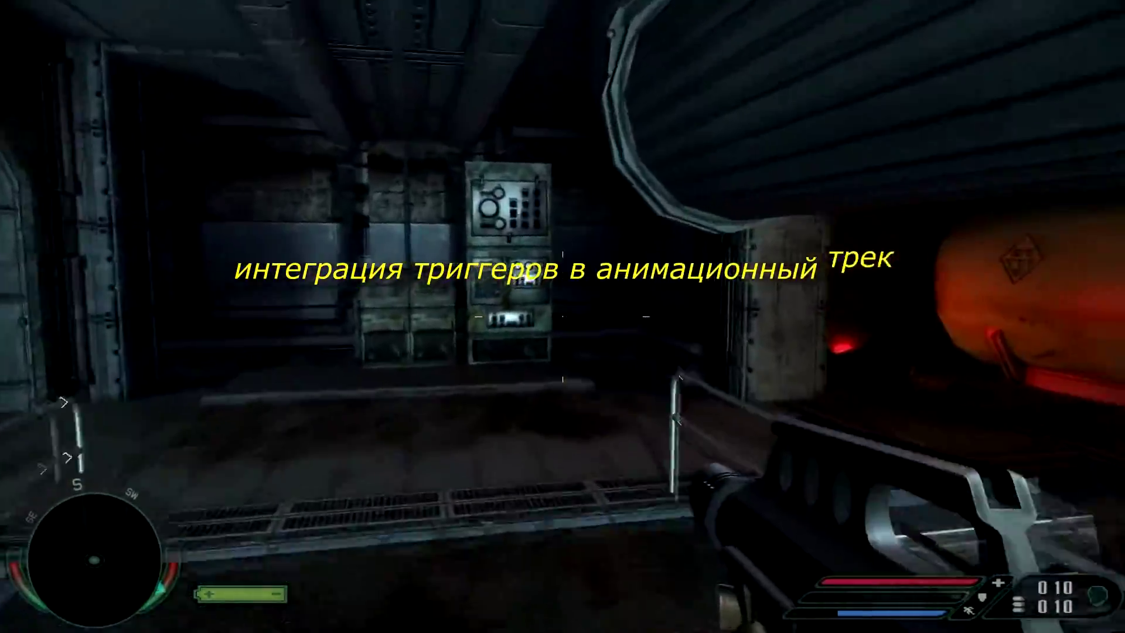
pyautogui.hotkey('shift', 'w')
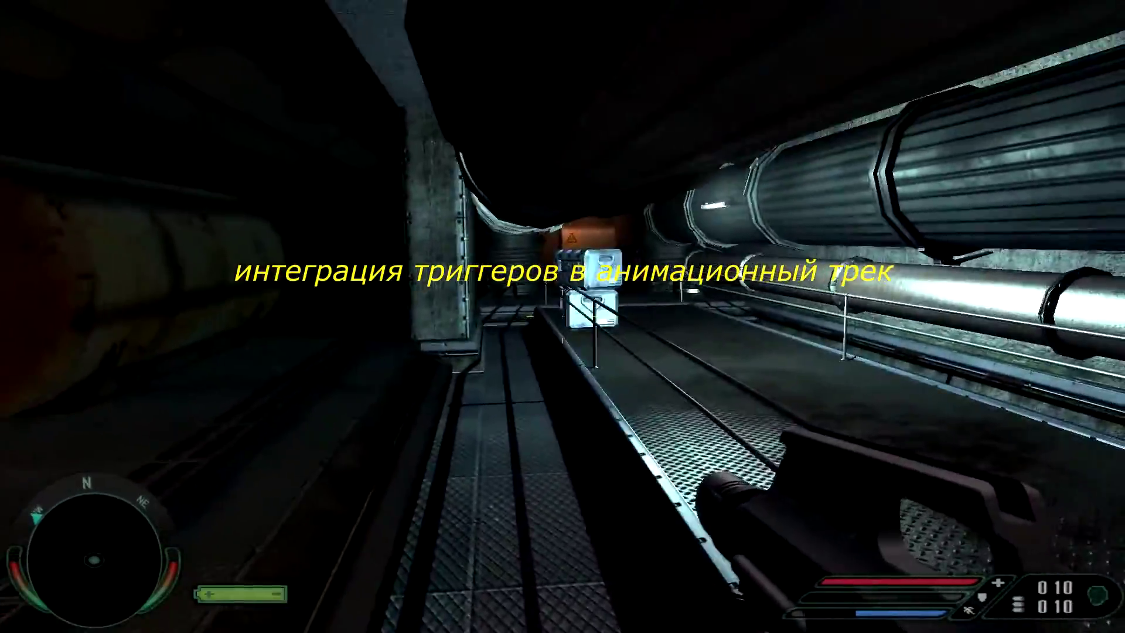
pyautogui.press('d')
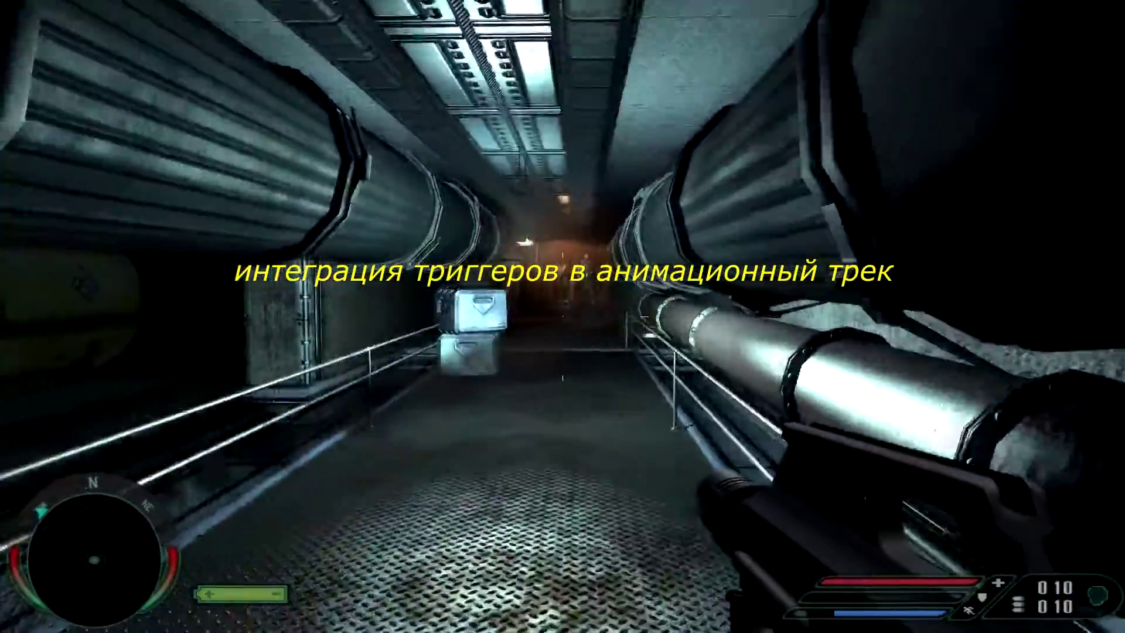
pyautogui.hotkey('shift', 'w')
pyautogui.click(563, 316)
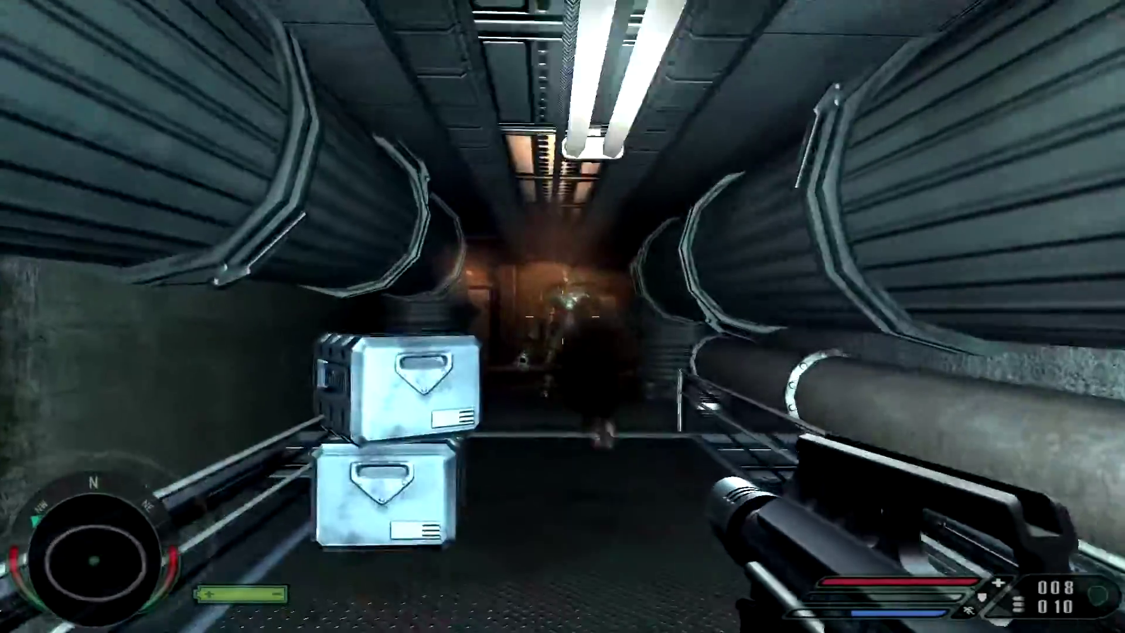
pyautogui.press('w')
pyautogui.press('d')
pyautogui.click(563, 317)
pyautogui.click(562, 317)
pyautogui.click(563, 317)
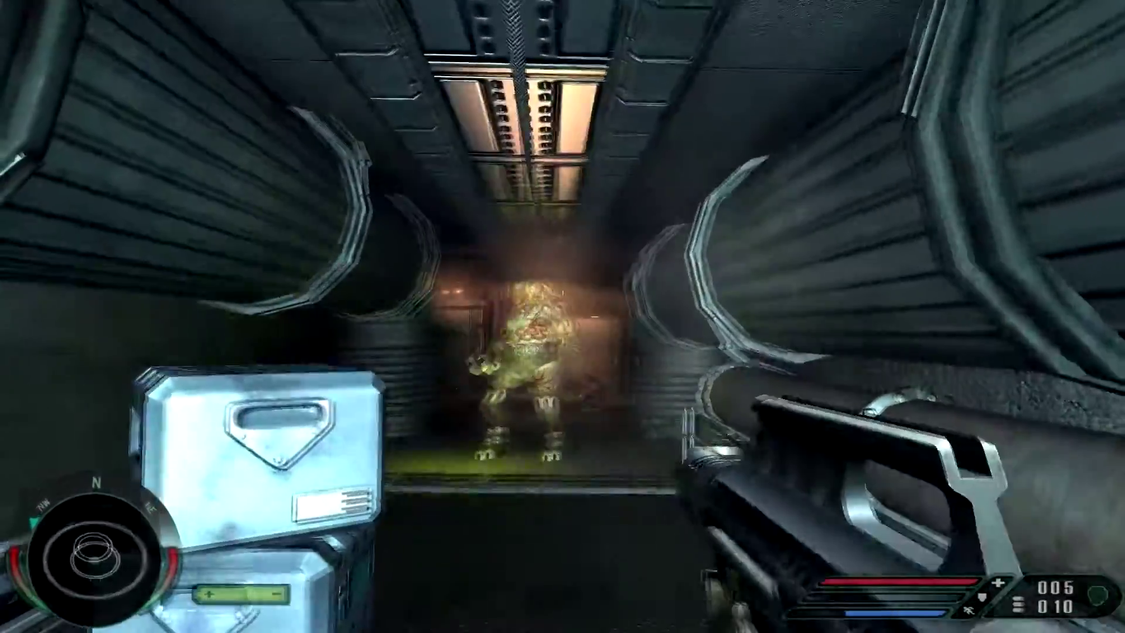
pyautogui.click(562, 317)
pyautogui.click(562, 316)
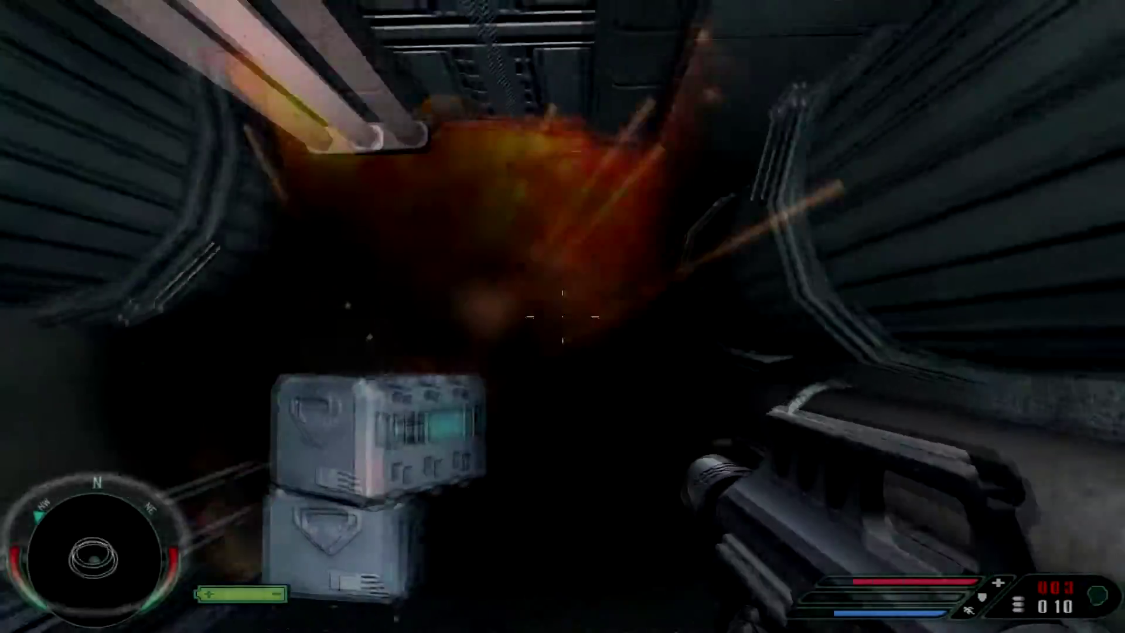
pyautogui.click(563, 317)
pyautogui.click(563, 316)
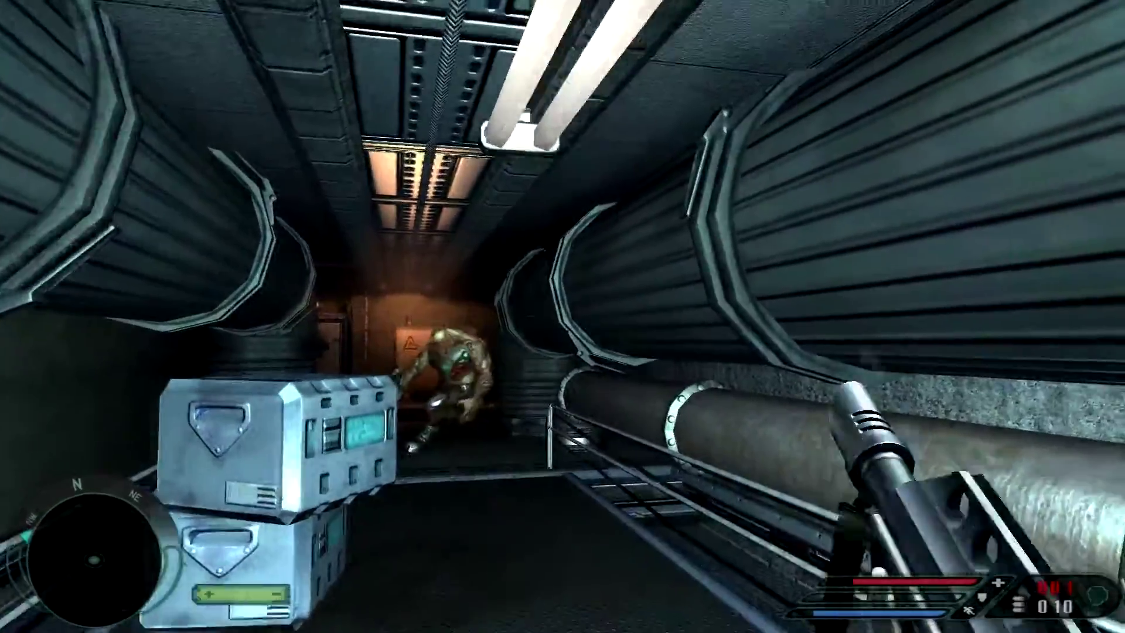
pyautogui.press('w')
pyautogui.press('r')
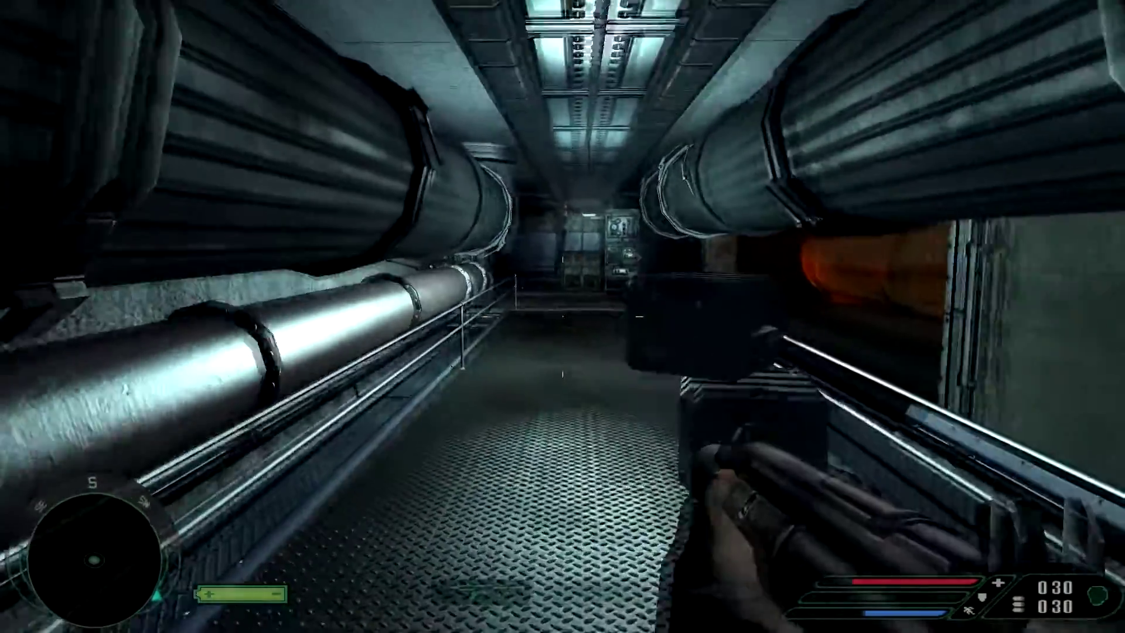
pyautogui.press('w')
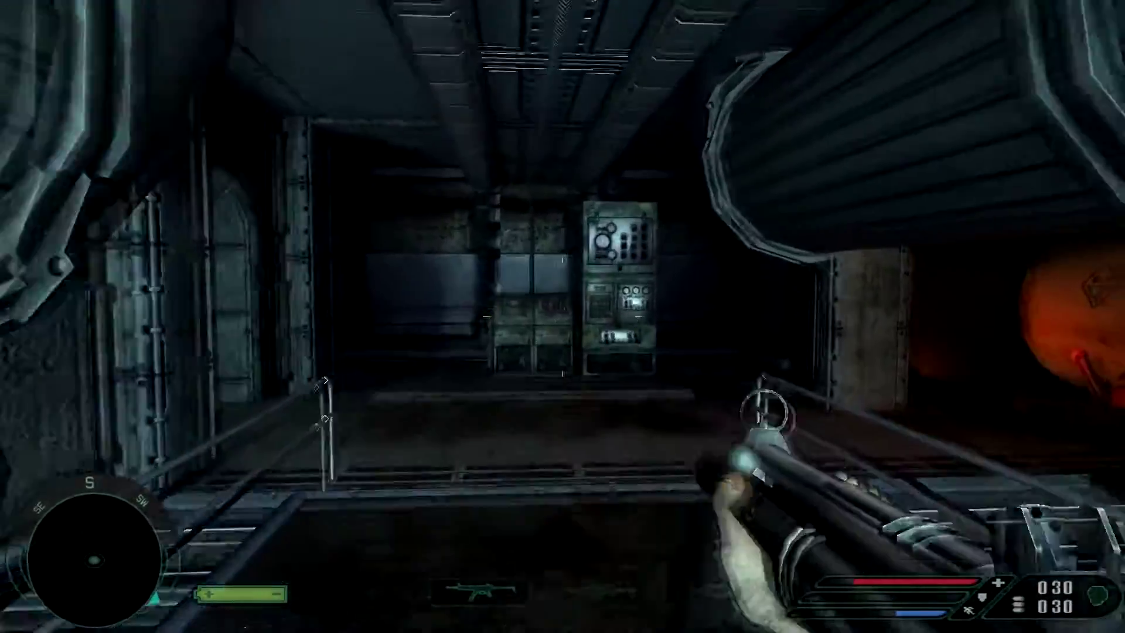
pyautogui.press('w')
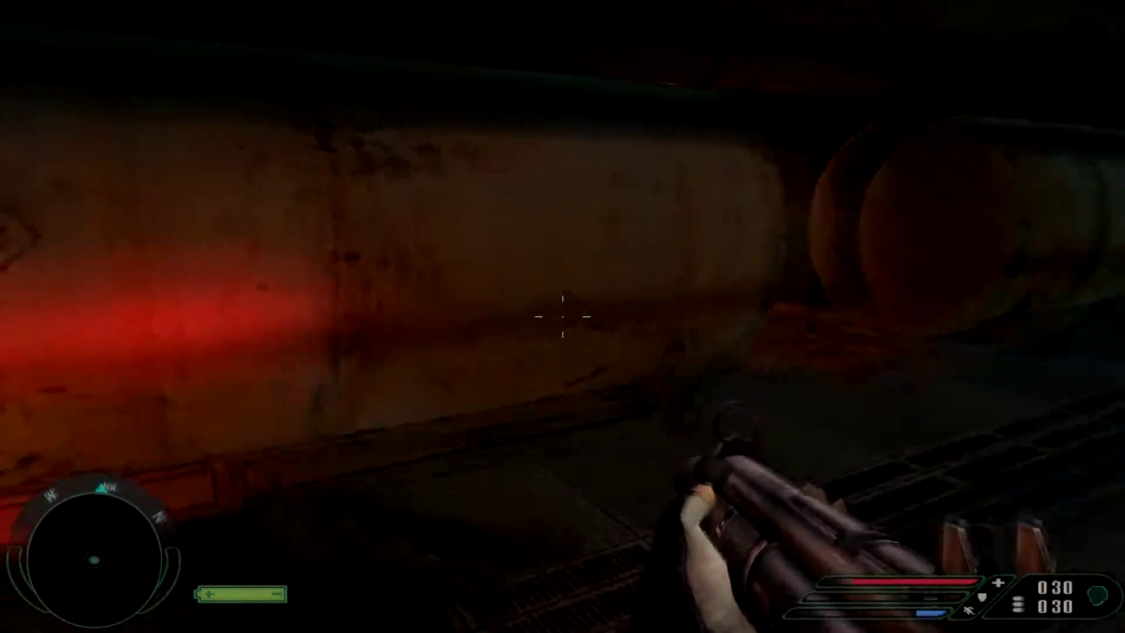
pyautogui.press('w')
pyautogui.press('space')
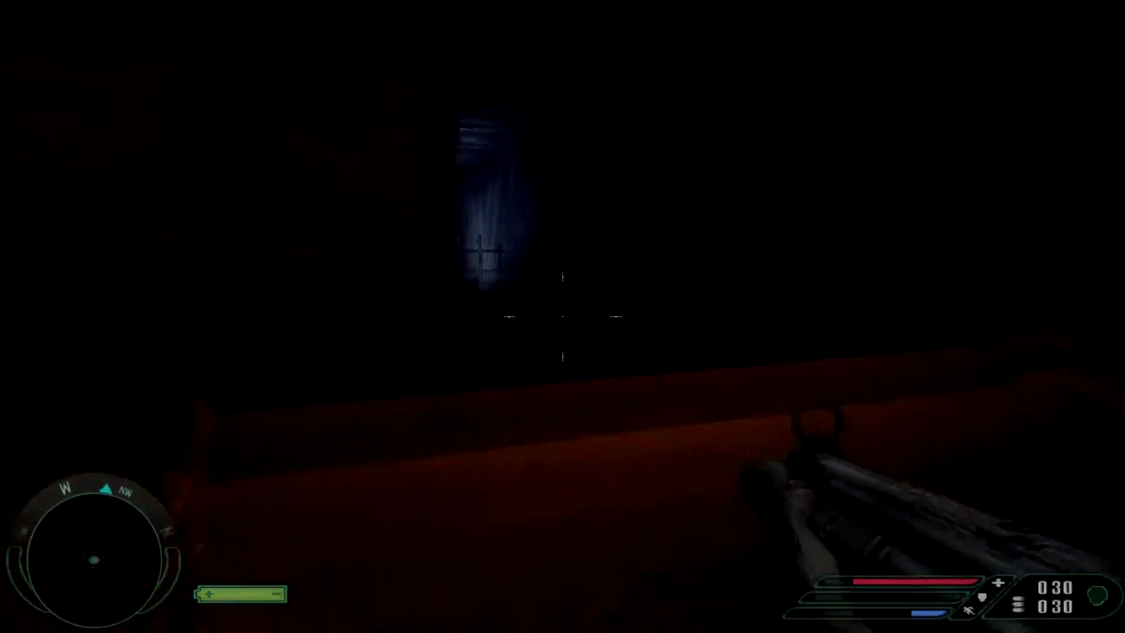
pyautogui.press('w')
pyautogui.press('w')
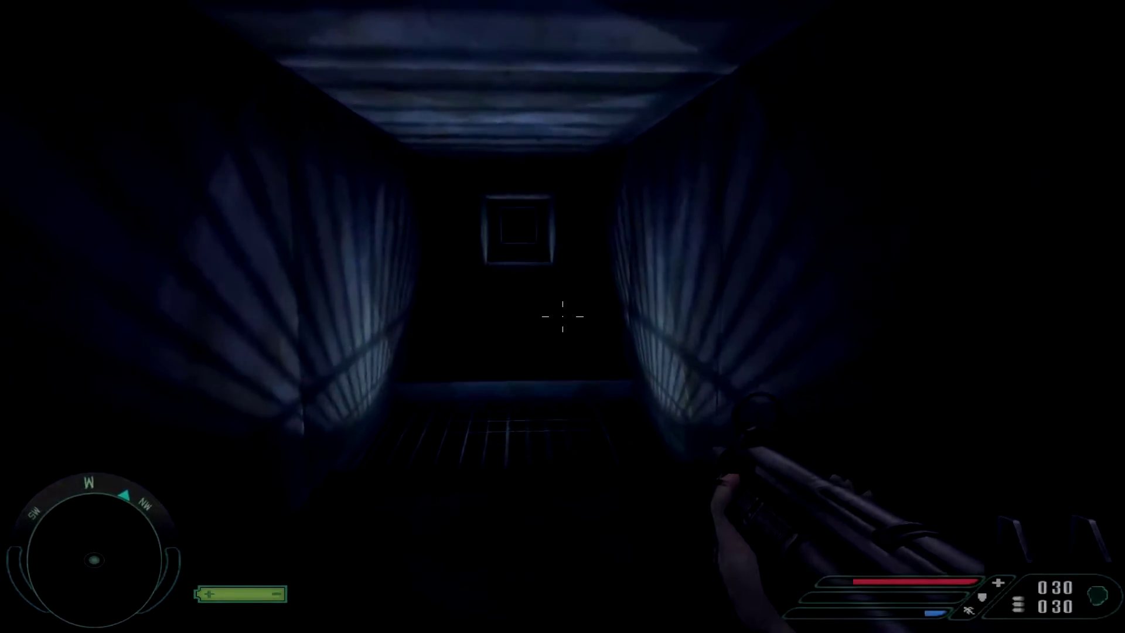
pyautogui.press('w')
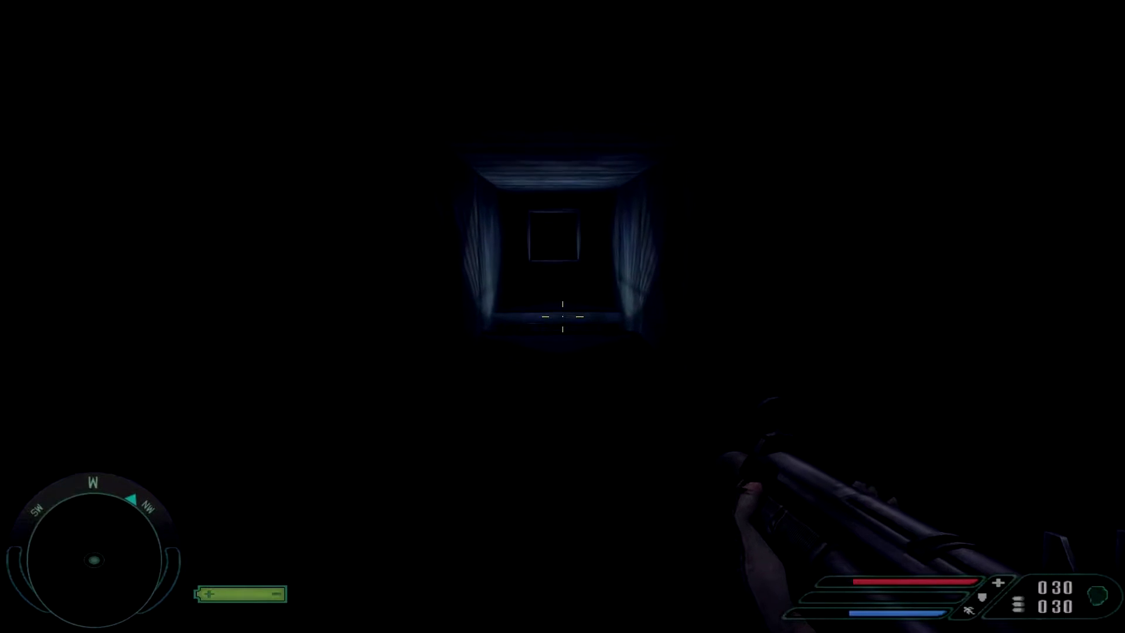
pyautogui.press('w')
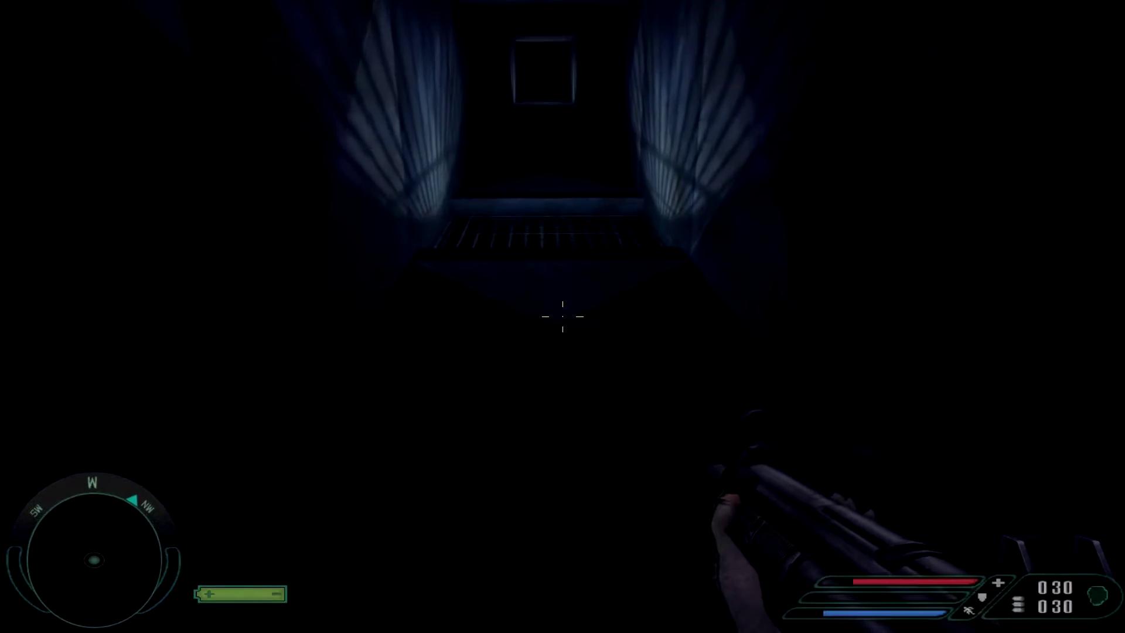
pyautogui.press('w')
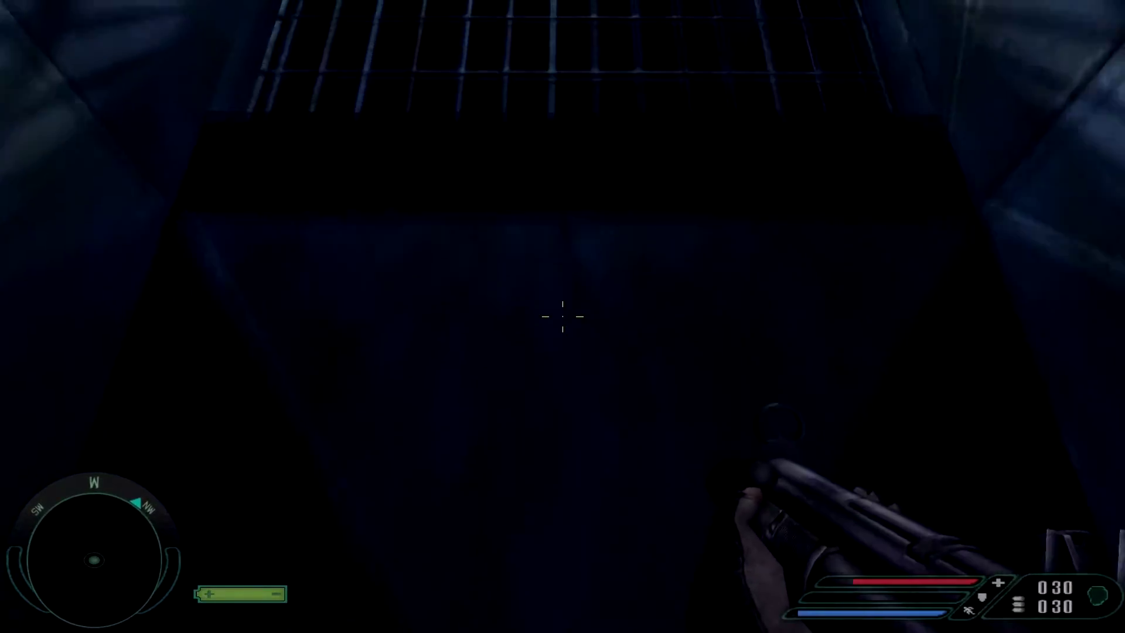
pyautogui.press('w')
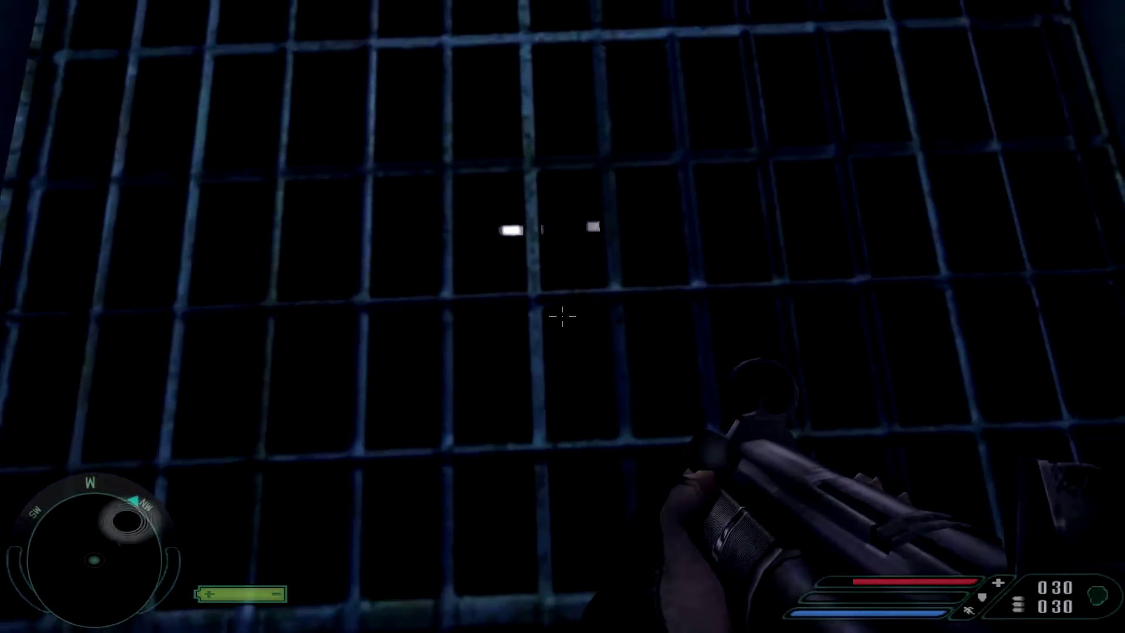
pyautogui.press('w')
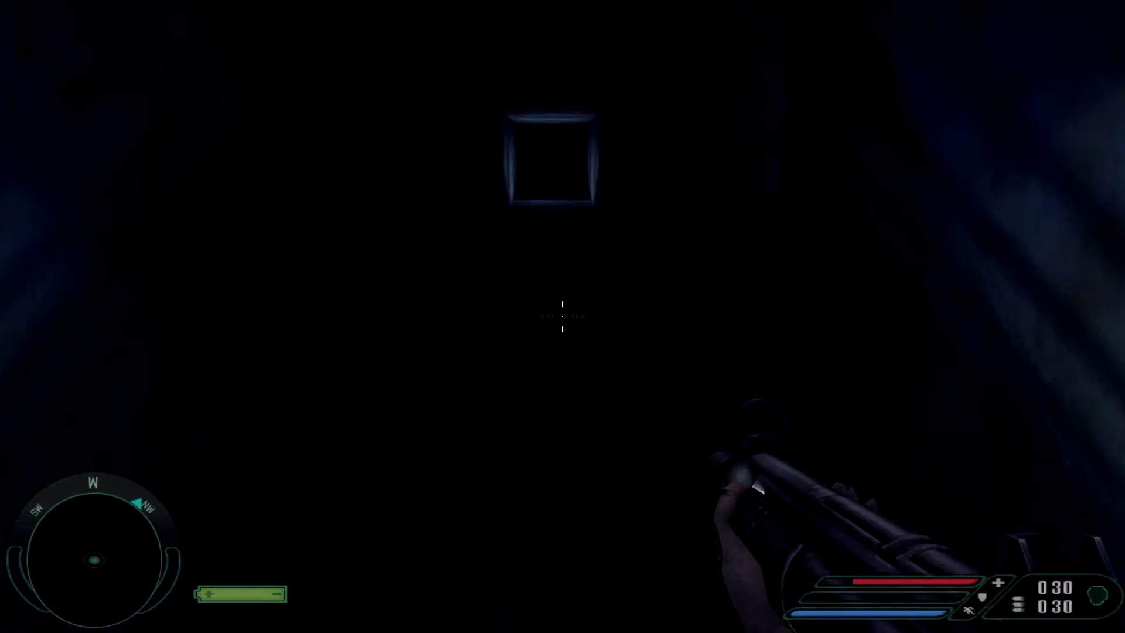
pyautogui.press('w')
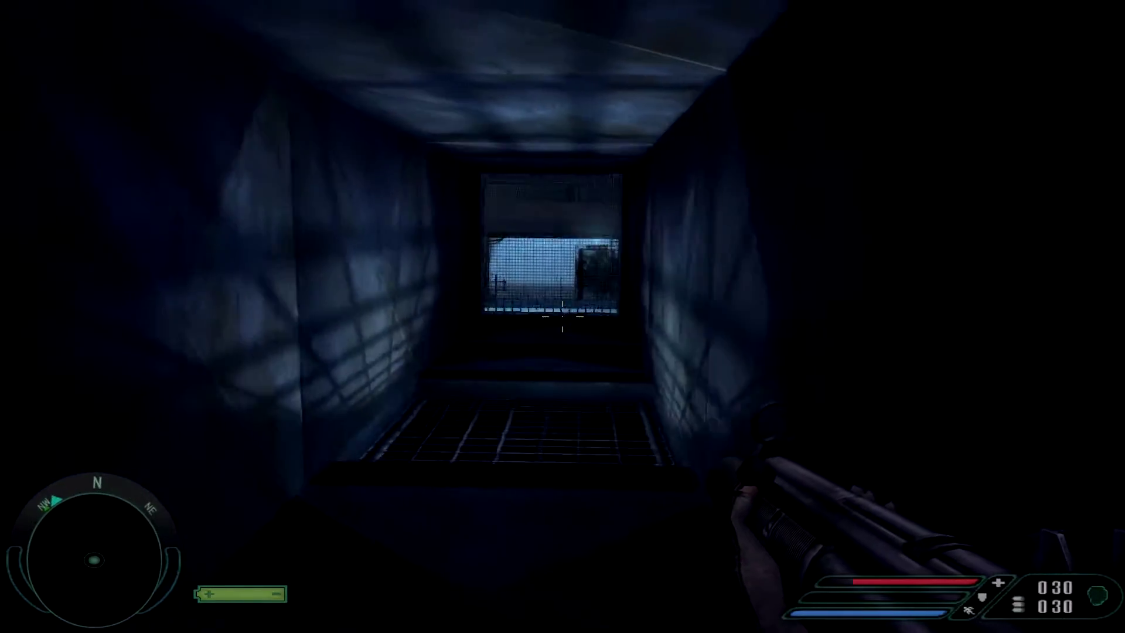
pyautogui.press('w')
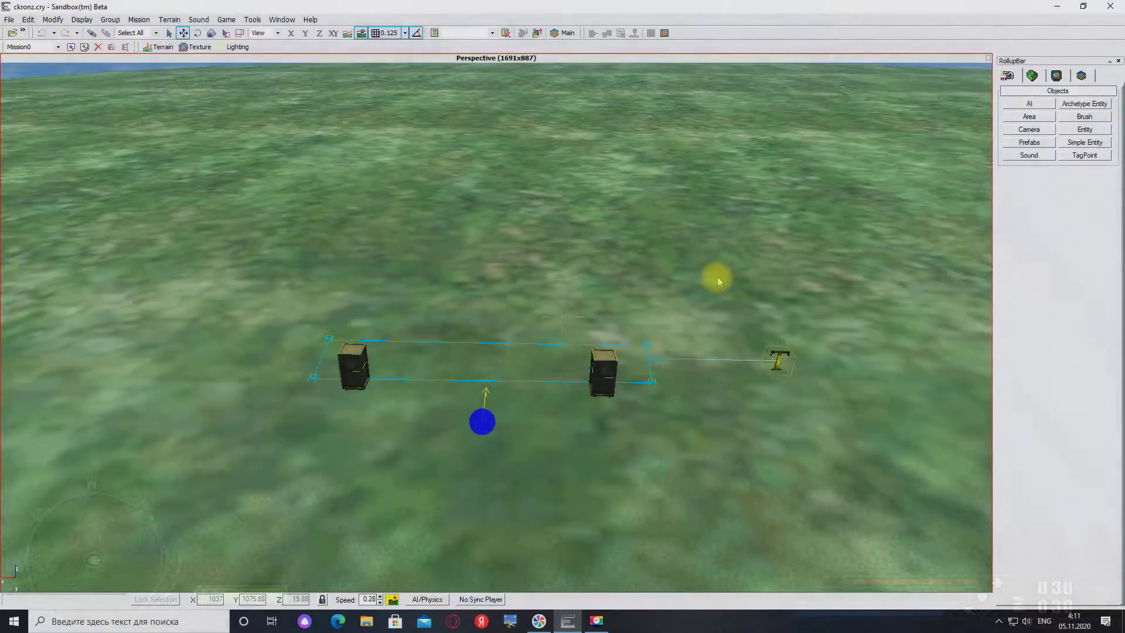
# Step: Examine the existing scene with the outlined area, the two crate stacks and the trigger entity linked to the area
pyautogui.press('w')
pyautogui.press('w')
pyautogui.moveTo(727, 286); pyautogui.dragTo(726, 286, button='right')
pyautogui.press('s')
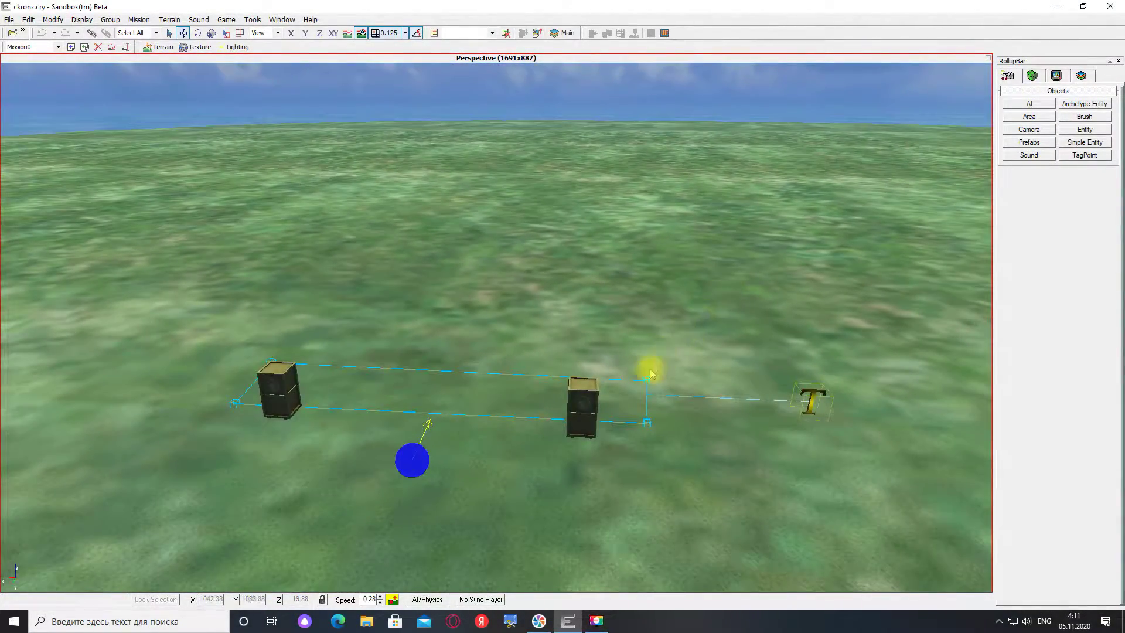
pyautogui.press('s')
pyautogui.click(765, 384)
pyautogui.click(698, 308)
pyautogui.press('w')
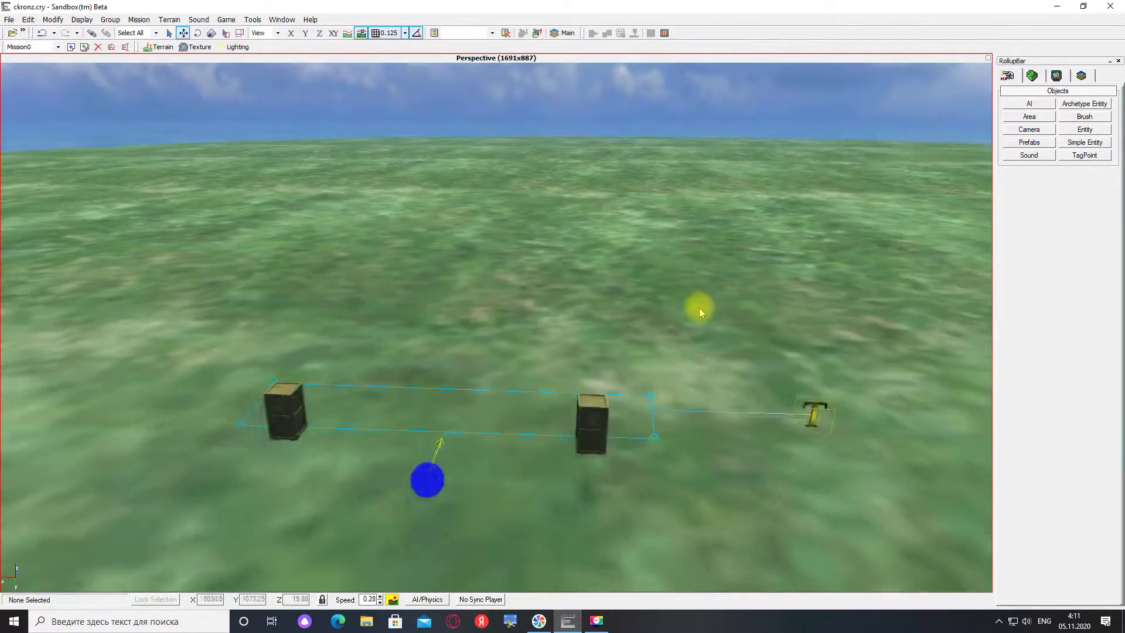
pyautogui.press('s')
pyautogui.press('a')
pyautogui.press('w')
pyautogui.moveTo(698, 303); pyautogui.dragTo(698, 304, button='right')
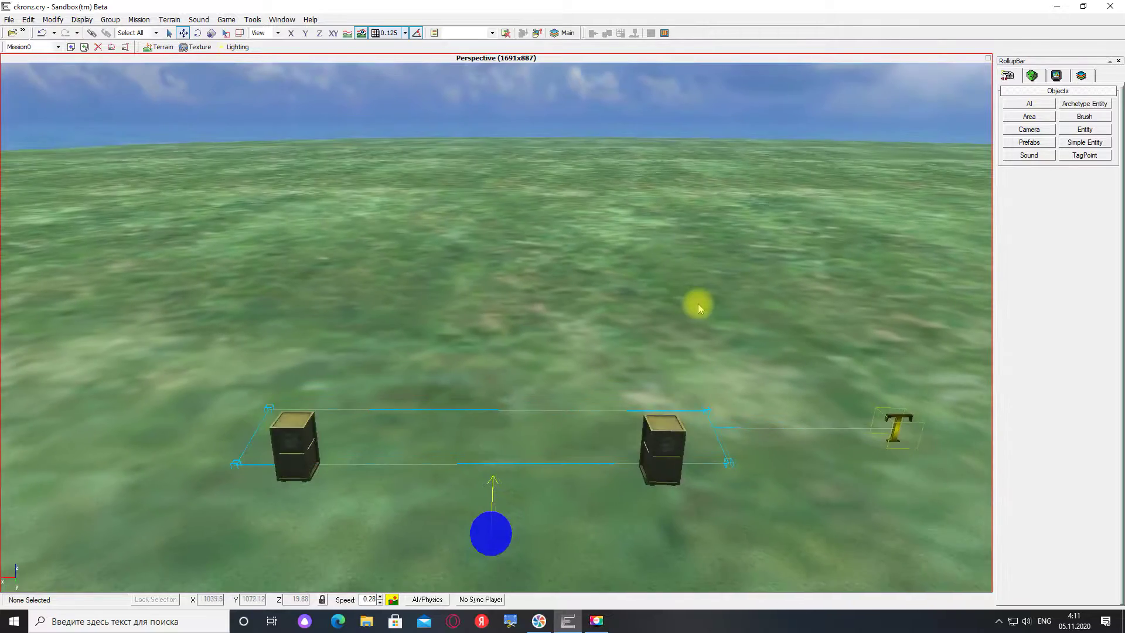
pyautogui.press('s')
pyautogui.press('w')
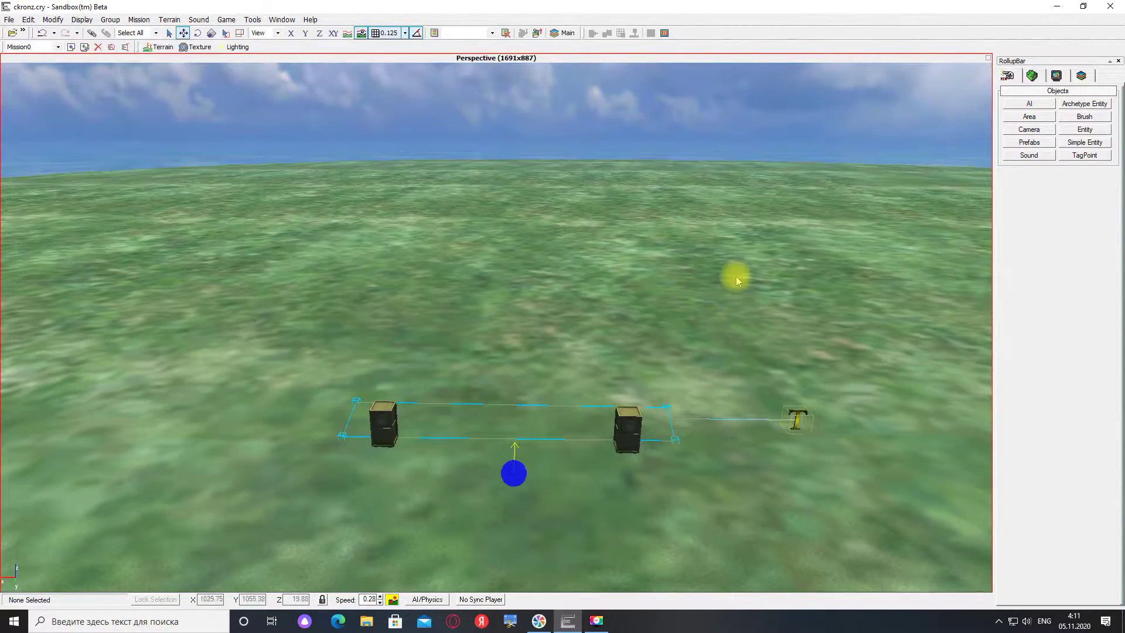
# Step: Place an ammo_crate simple entity from the indoor crates models on the terrain behind the outlined area and raise it to Z 20.12
pyautogui.click(1093, 147)
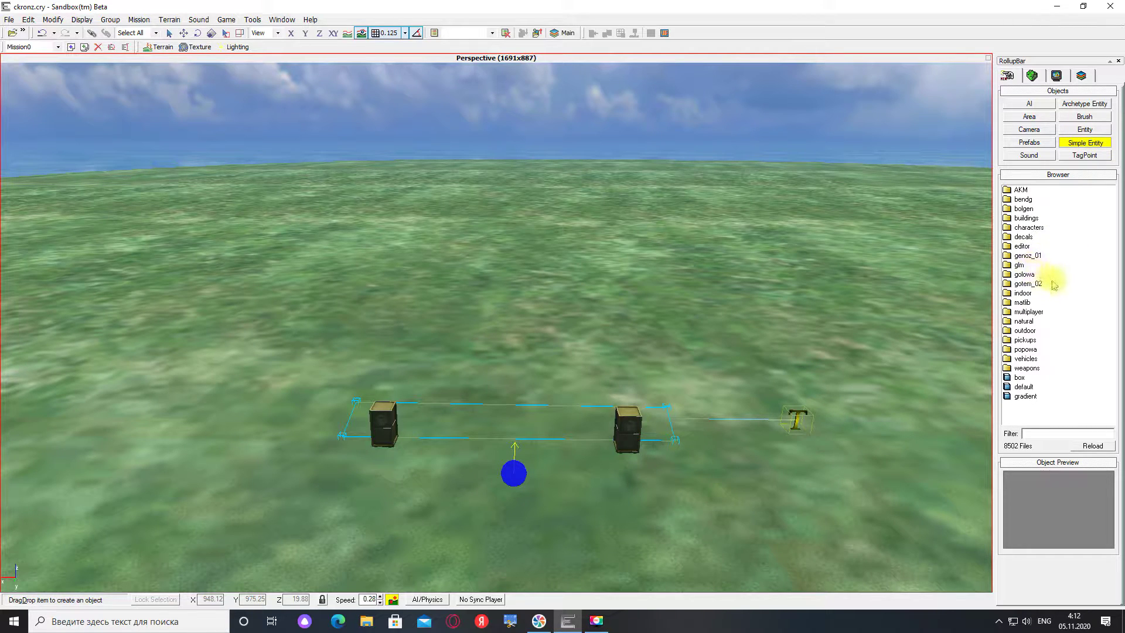
pyautogui.doubleClick(1027, 293)
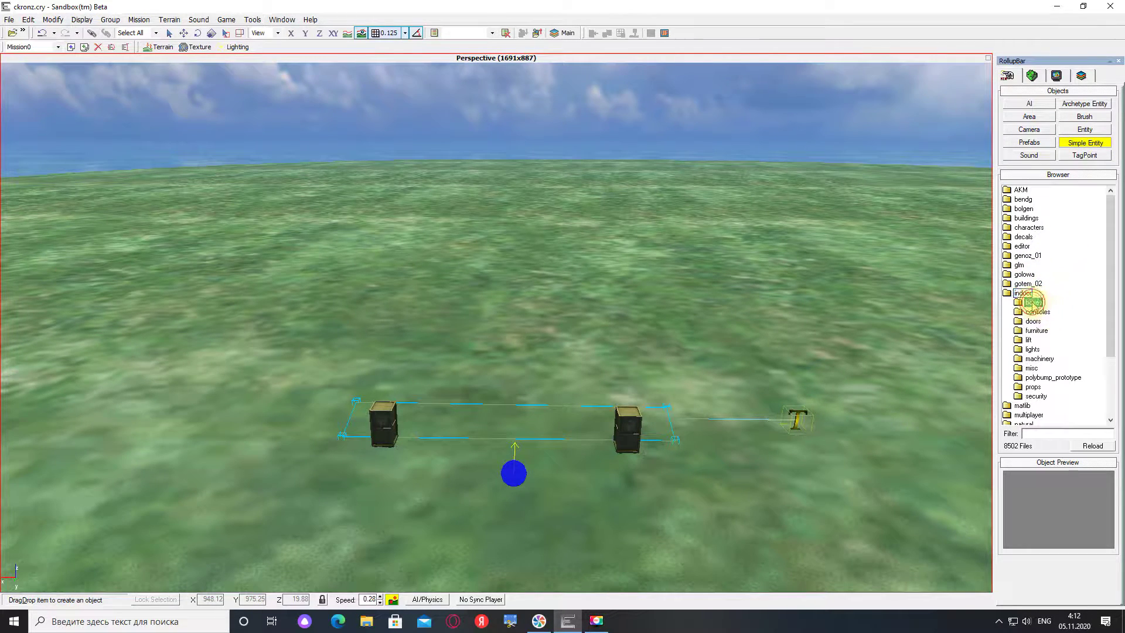
pyautogui.doubleClick(1032, 303)
pyautogui.doubleClick(1047, 332)
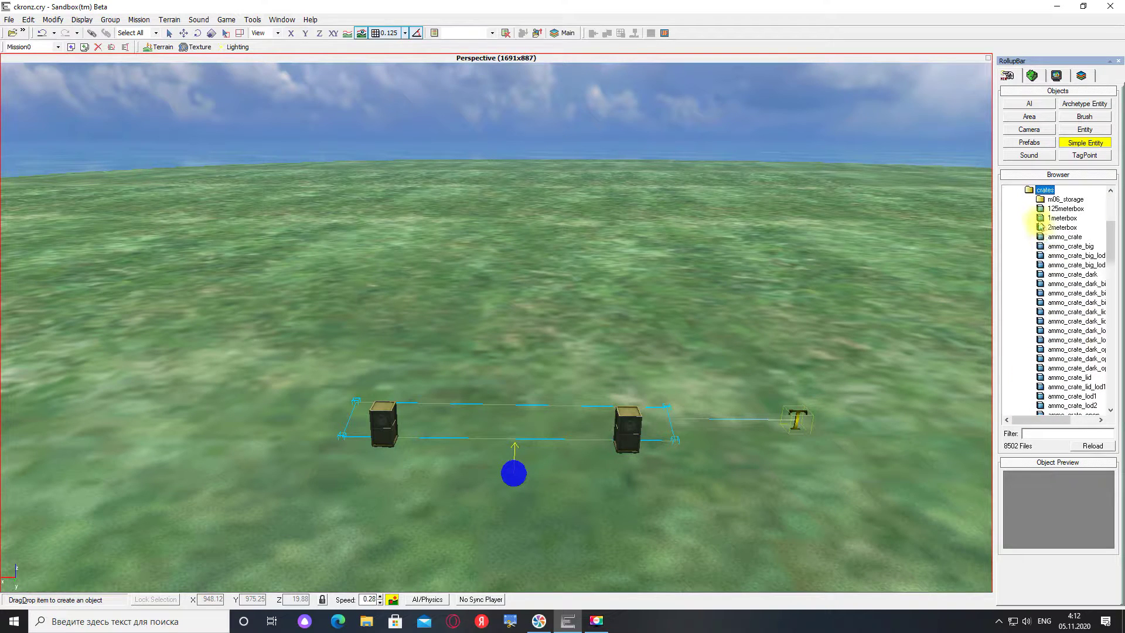
pyautogui.moveTo(1039, 235); pyautogui.dragTo(319, 357)
pyautogui.moveTo(403, 340); pyautogui.dragTo(402, 339, button='right')
pyautogui.press('w')
pyautogui.press('s')
pyautogui.press('w')
pyautogui.press('s')
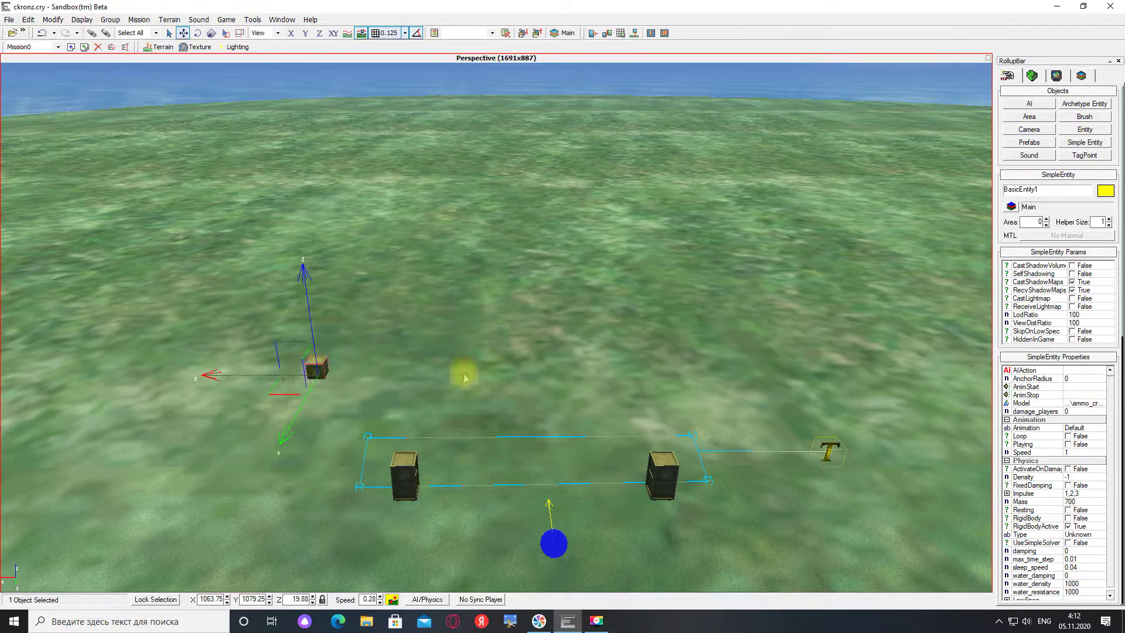
pyautogui.moveTo(304, 276); pyautogui.dragTo(304, 269)
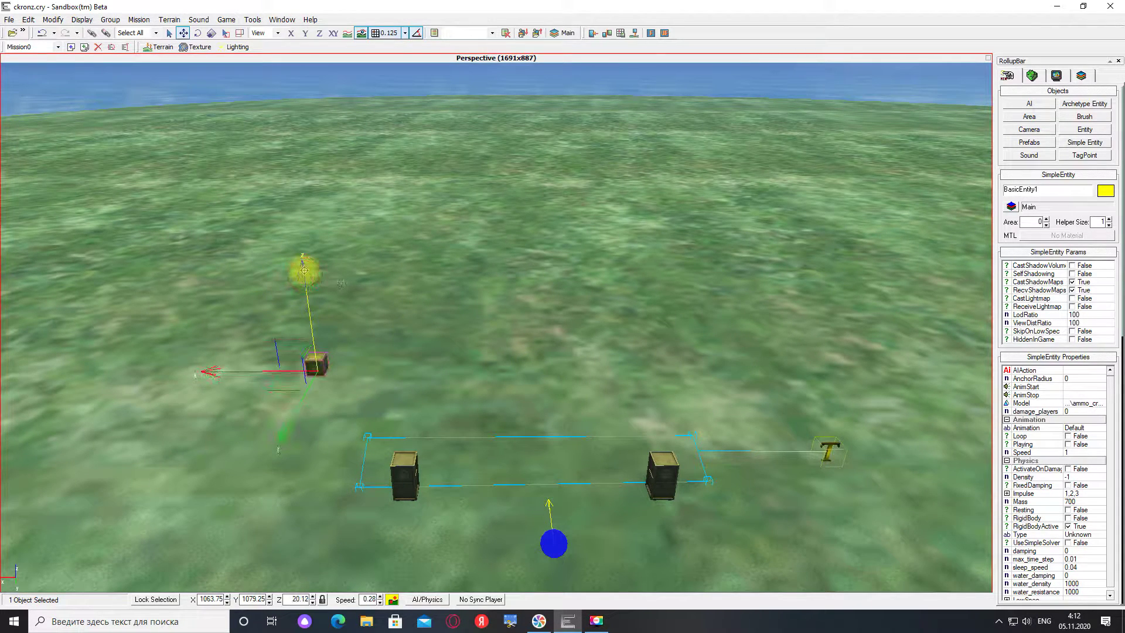
pyautogui.moveTo(435, 260); pyautogui.dragTo(435, 260, button='right')
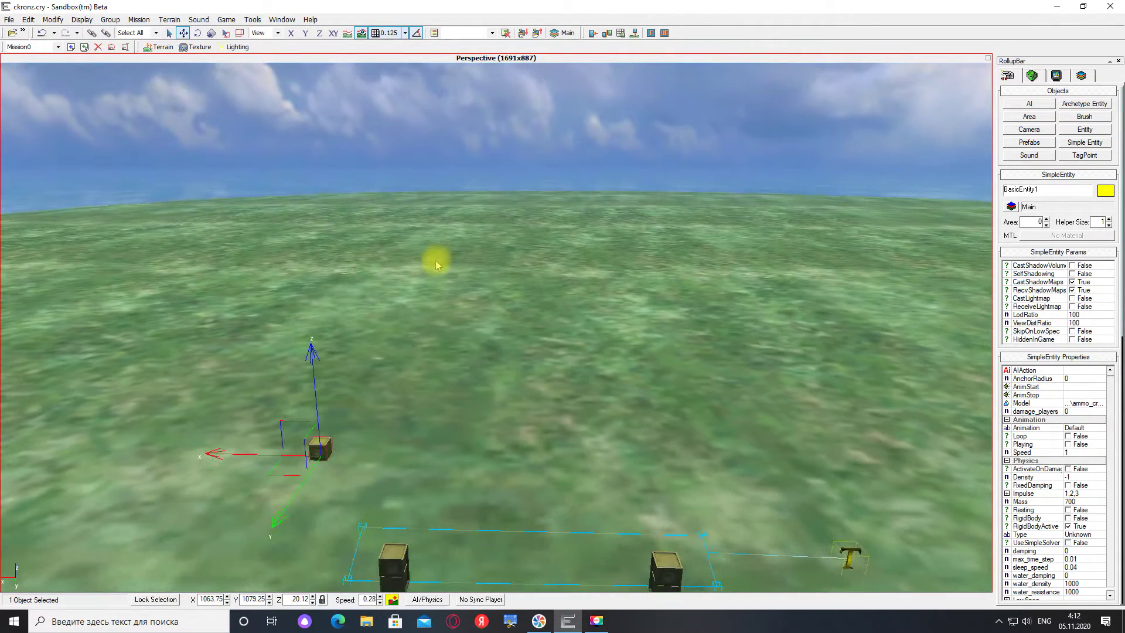
# Step: Open the Track View and create a new animation sequence named box
pyautogui.click(284, 20)
pyautogui.click(317, 56)
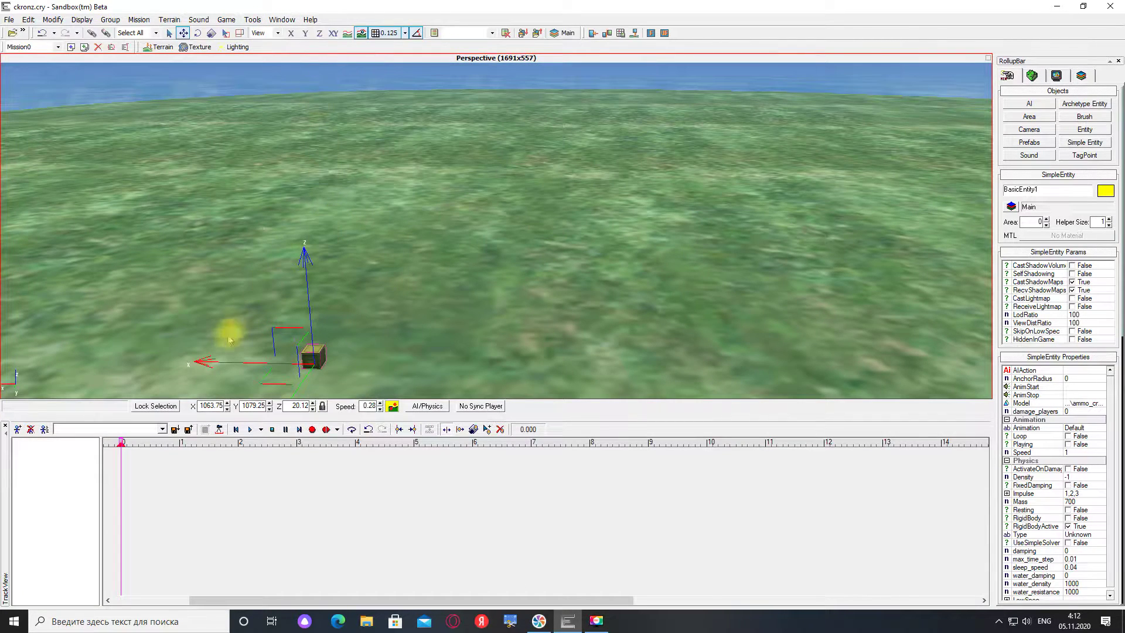
pyautogui.click(18, 430)
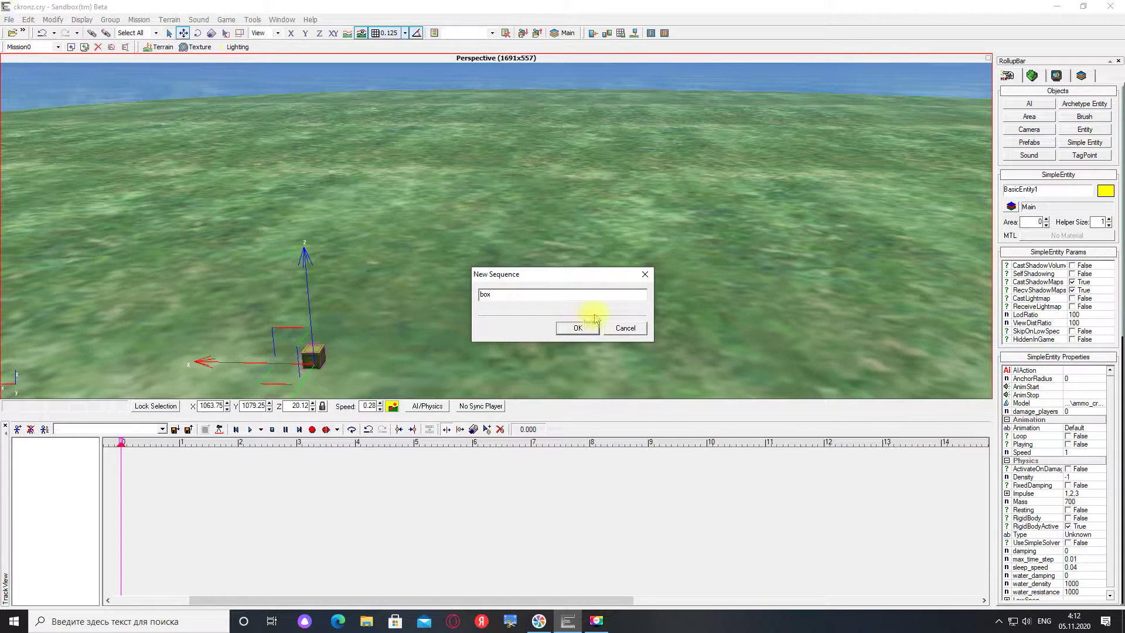
pyautogui.click(584, 329)
# Step: Add the selected ammo crate entity to the box sequence as an animation node
pyautogui.moveTo(459, 291); pyautogui.dragTo(458, 290, button='right')
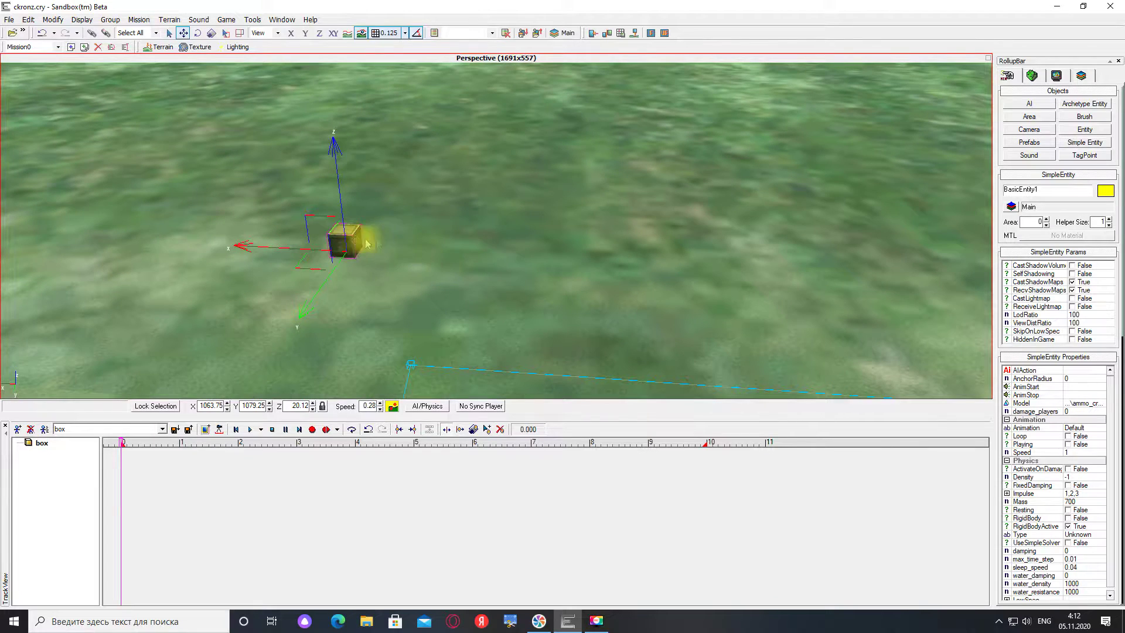
pyautogui.click(205, 429)
pyautogui.moveTo(372, 332); pyautogui.dragTo(312, 320, button='right')
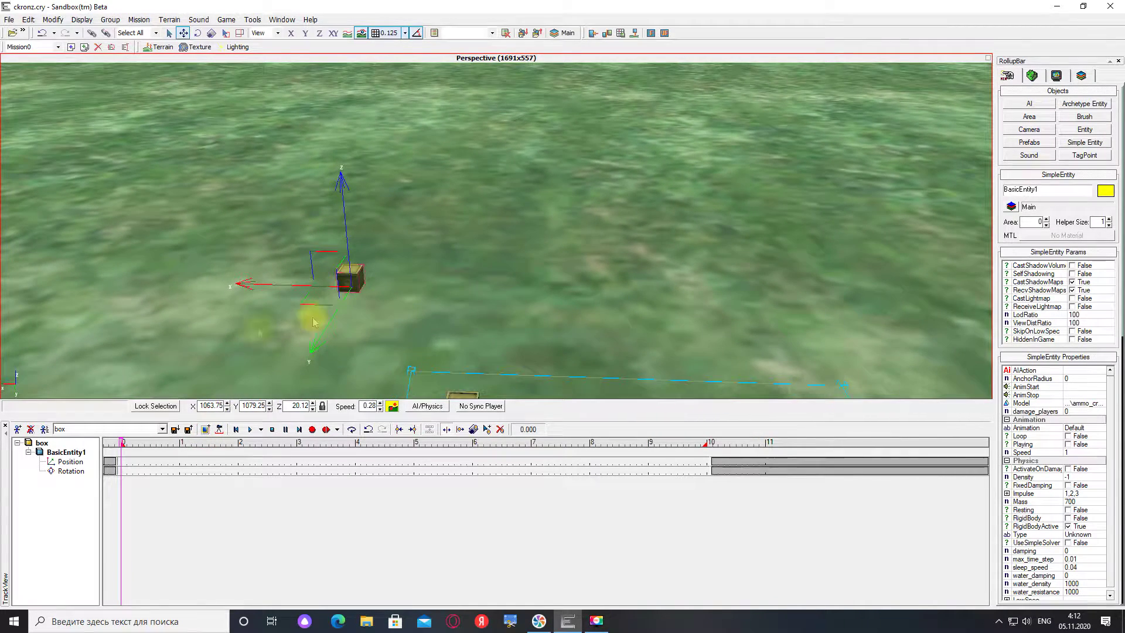
# Step: Set the end time of the box sequence to 20
pyautogui.click(44, 430)
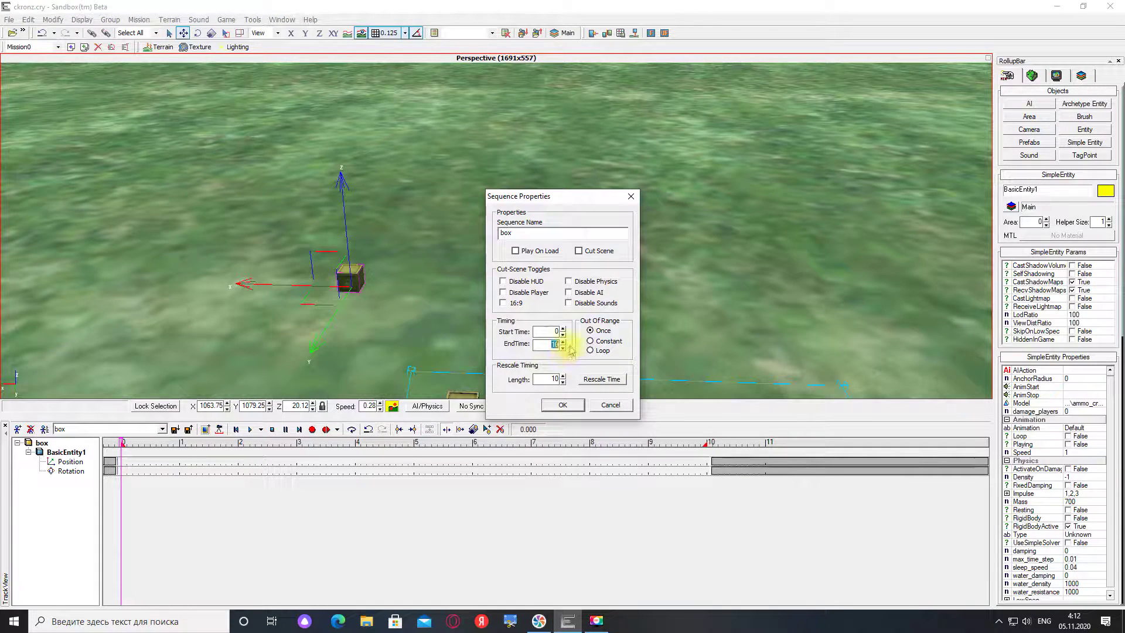
pyautogui.click(563, 405)
pyautogui.moveTo(638, 308); pyautogui.dragTo(638, 308, button='right')
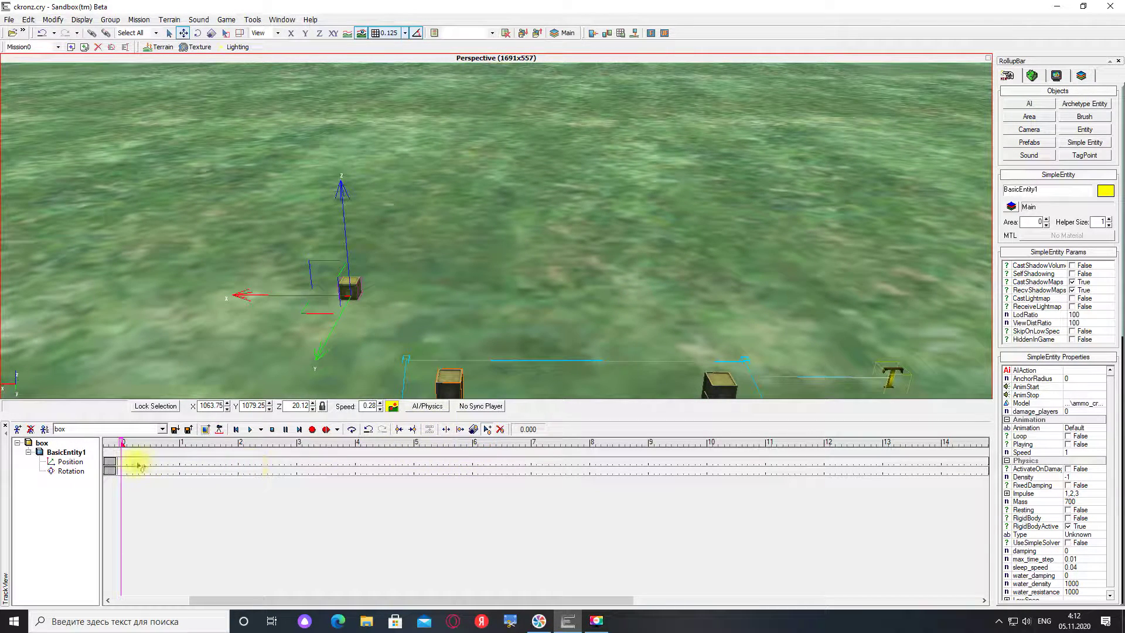
# Step: Add a key at time 0 on the ammo crate's Position track
pyautogui.click(122, 465)
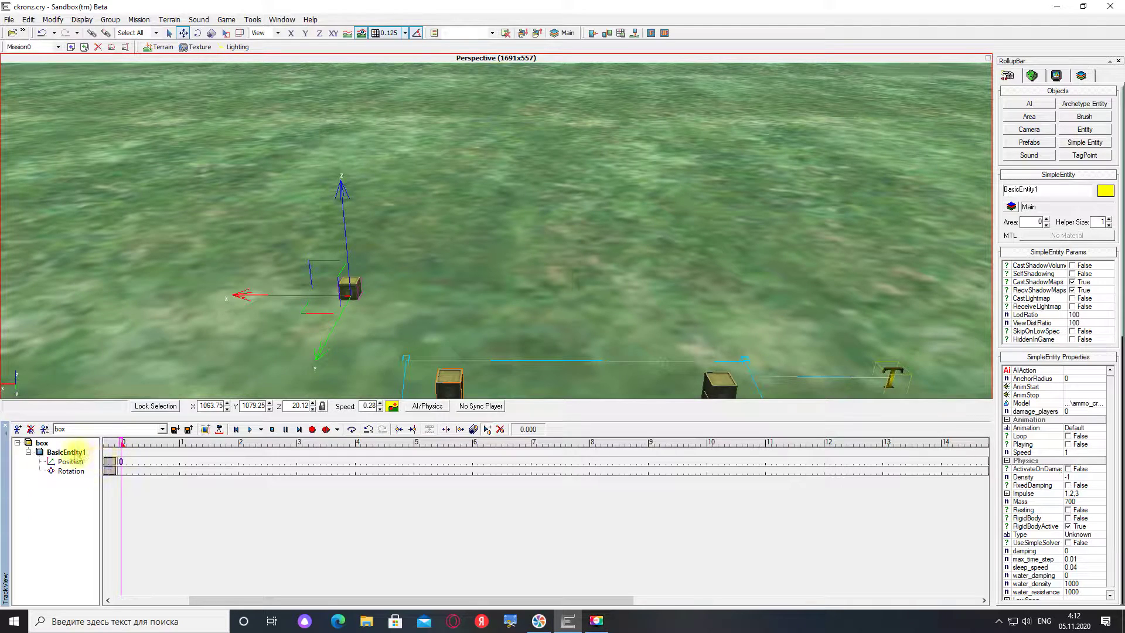
pyautogui.moveTo(437, 287); pyautogui.dragTo(437, 287, button='right')
pyautogui.scroll(1, 487, 316)
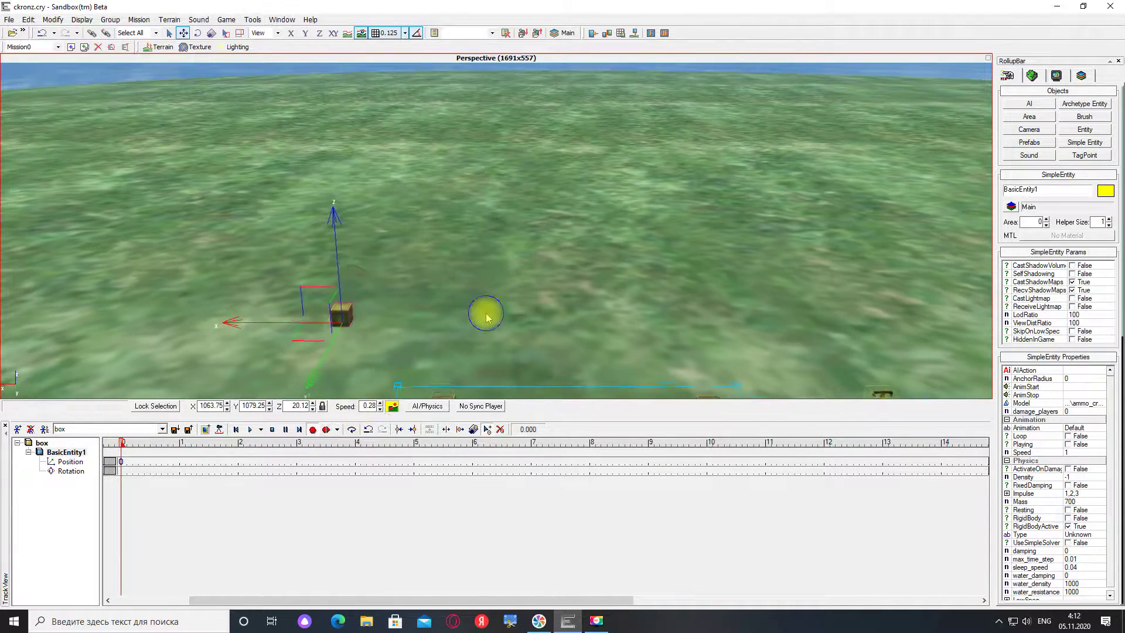
# Step: Record a position key at time 20 with the ammo crate moved along its X axis to X 1039.25
pyautogui.click(78, 454)
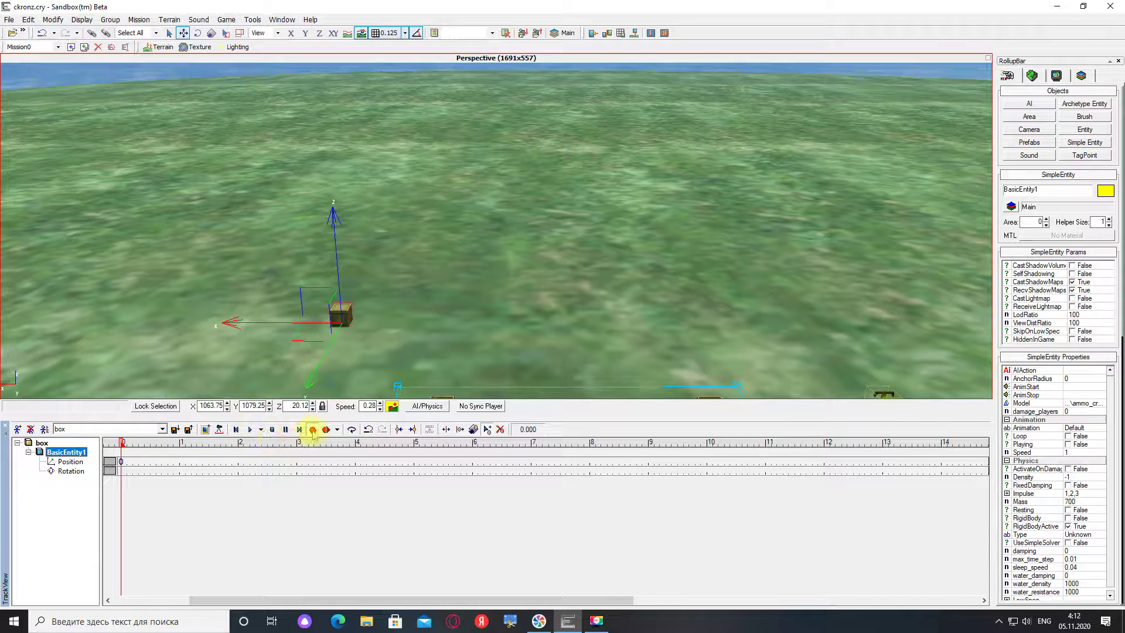
pyautogui.click(313, 430)
pyautogui.moveTo(469, 329); pyautogui.dragTo(458, 324, button='right')
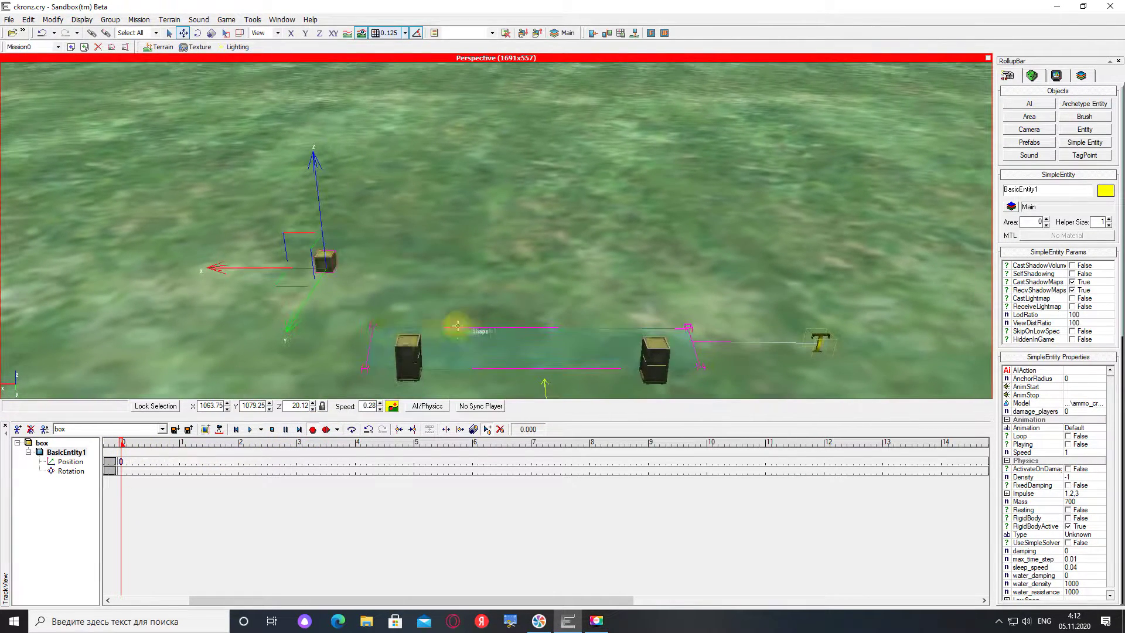
pyautogui.moveTo(120, 442); pyautogui.dragTo(942, 442)
pyautogui.moveTo(629, 603)
pyautogui.mouseDown()
pyautogui.moveTo(897, 598)
pyautogui.moveTo(962, 575)
pyautogui.mouseUp()
pyautogui.moveTo(599, 443); pyautogui.dragTo(936, 462)
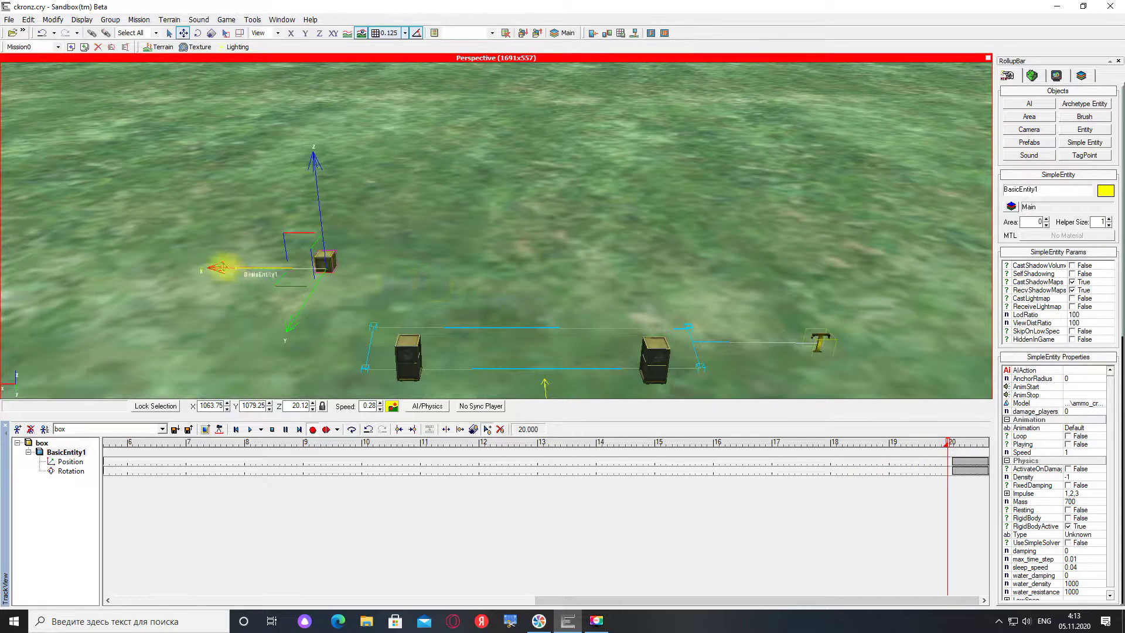
pyautogui.moveTo(211, 265); pyautogui.dragTo(609, 309)
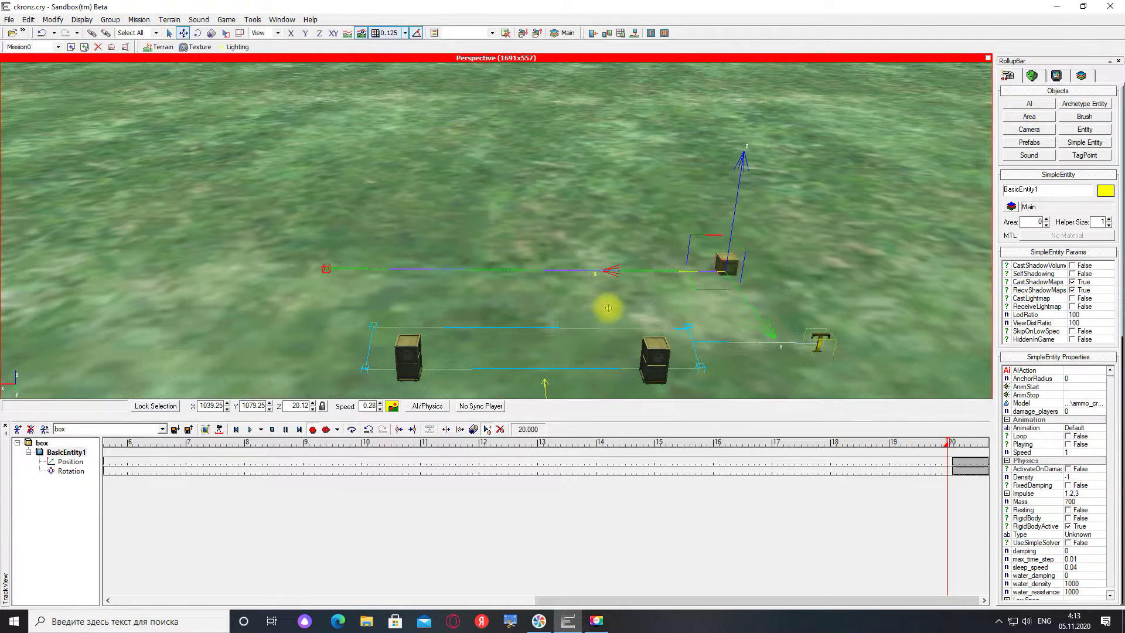
pyautogui.moveTo(551, 307); pyautogui.dragTo(554, 307, button='right')
pyautogui.press('w')
pyautogui.scroll(1, 556, 312)
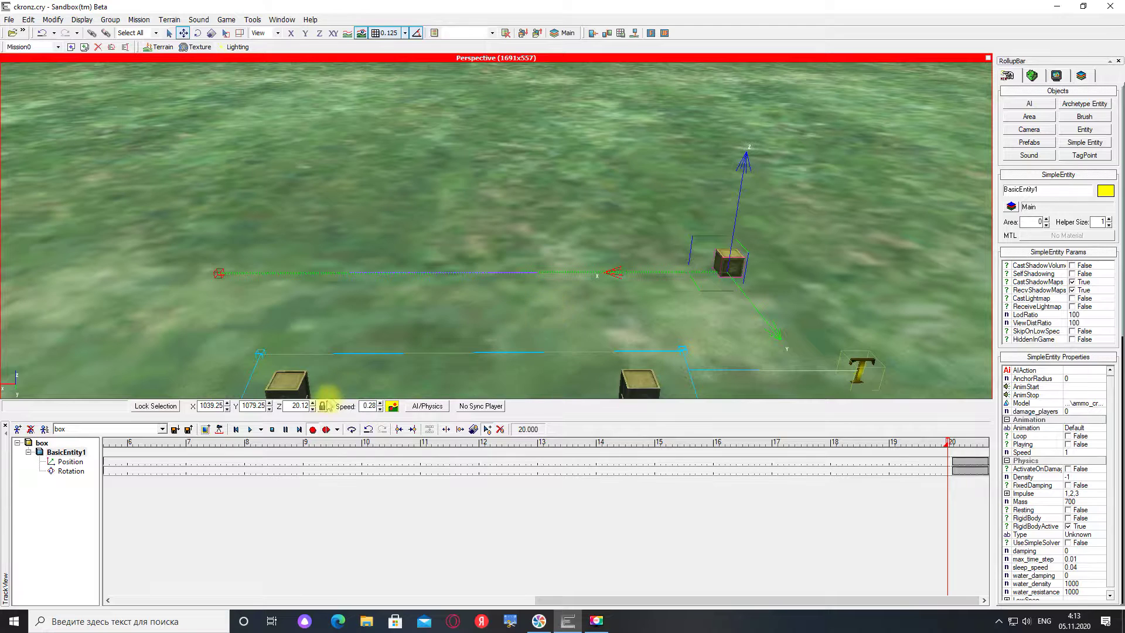
pyautogui.click(315, 430)
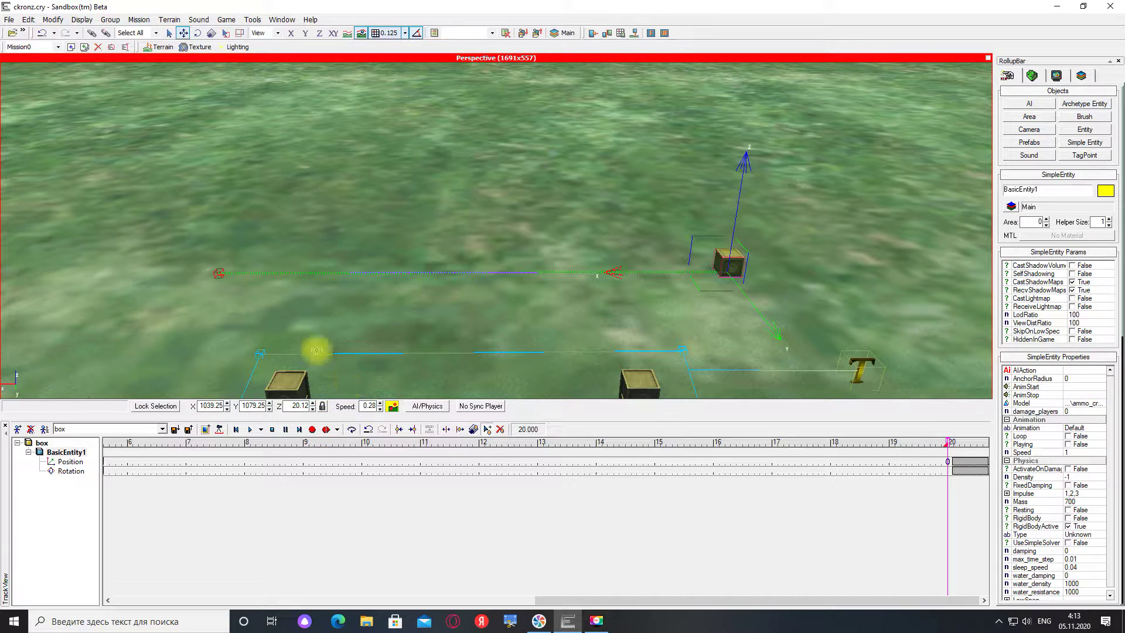
# Step: Play back the box sequence to check the crate's movement and rewind it to the start
pyautogui.click(236, 430)
pyautogui.click(250, 430)
pyautogui.scroll(-2, 354, 276)
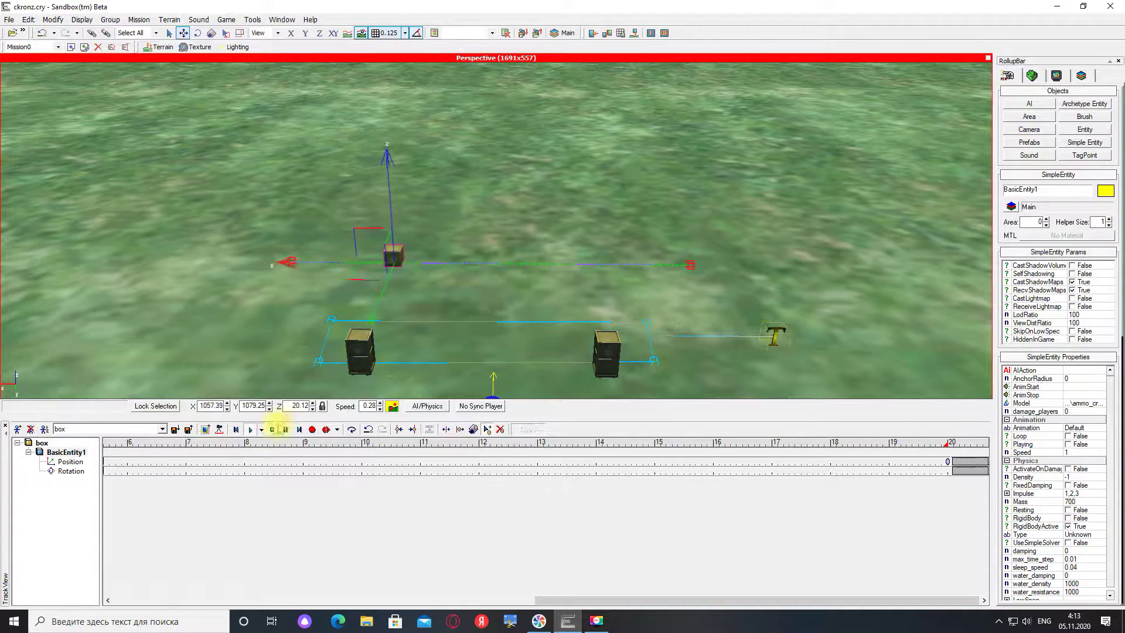
pyautogui.click(236, 429)
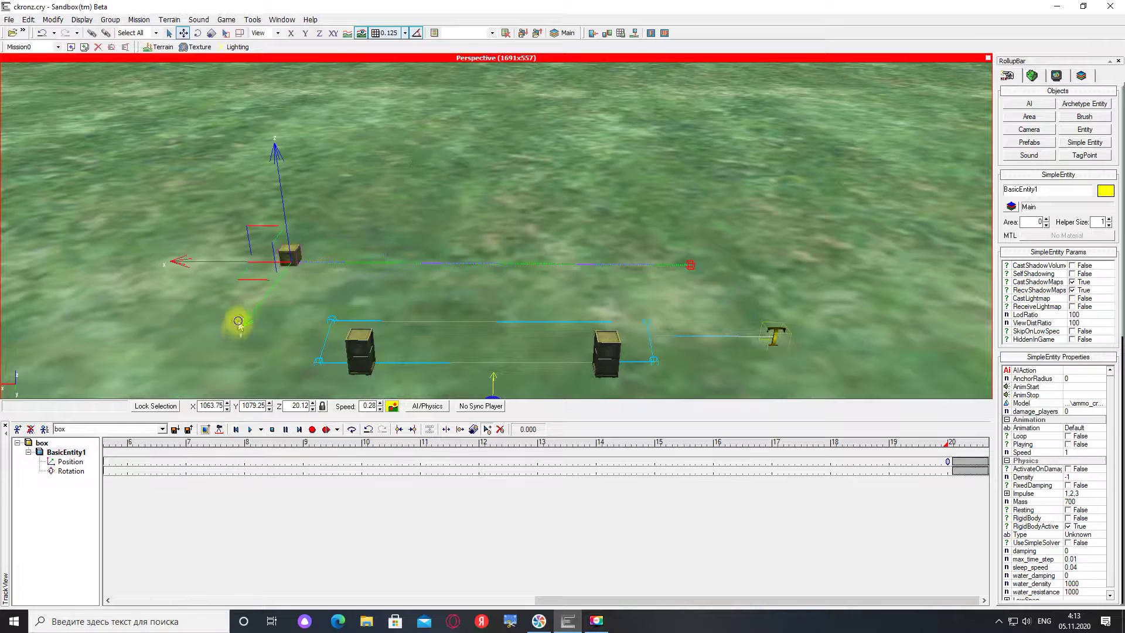
pyautogui.moveTo(239, 321); pyautogui.dragTo(238, 324, button='right')
pyautogui.scroll(-2, 238, 323)
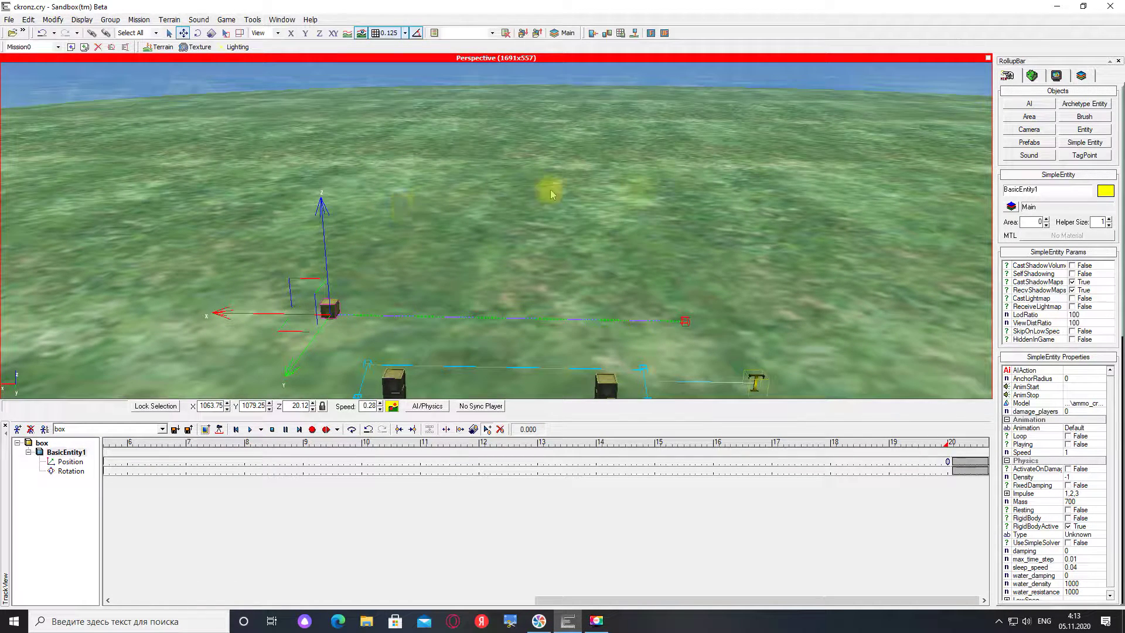
# Step: Place an Explosive_Fueltank archetype entity from Explosive_Objects on the terrain behind the start of the crate's path
pyautogui.click(1078, 106)
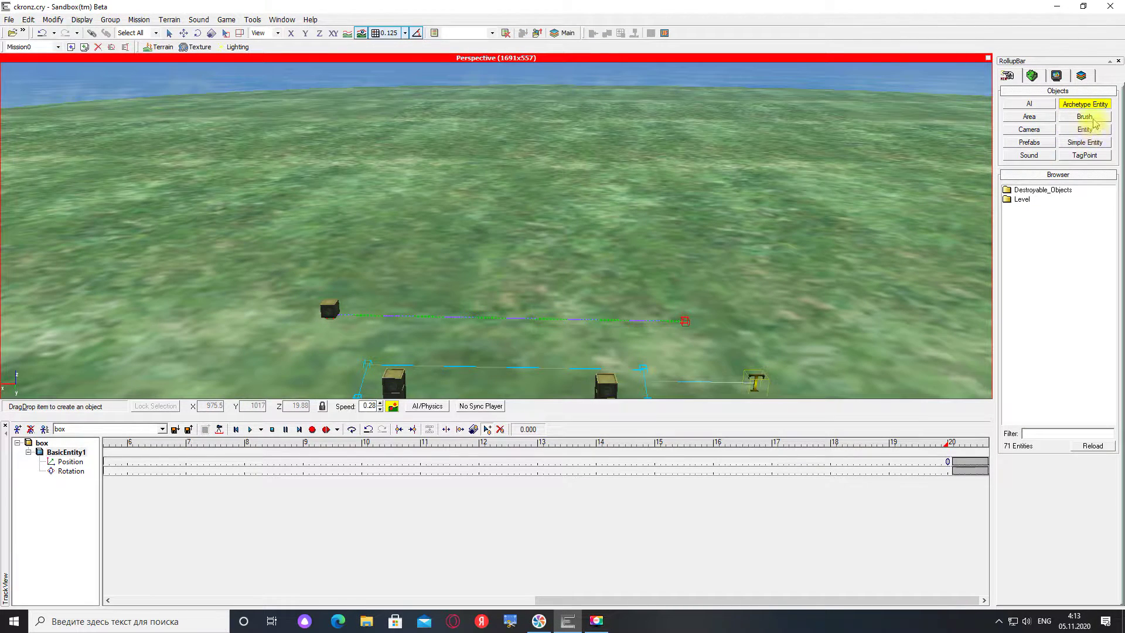
pyautogui.doubleClick(1055, 190)
pyautogui.doubleClick(1043, 209)
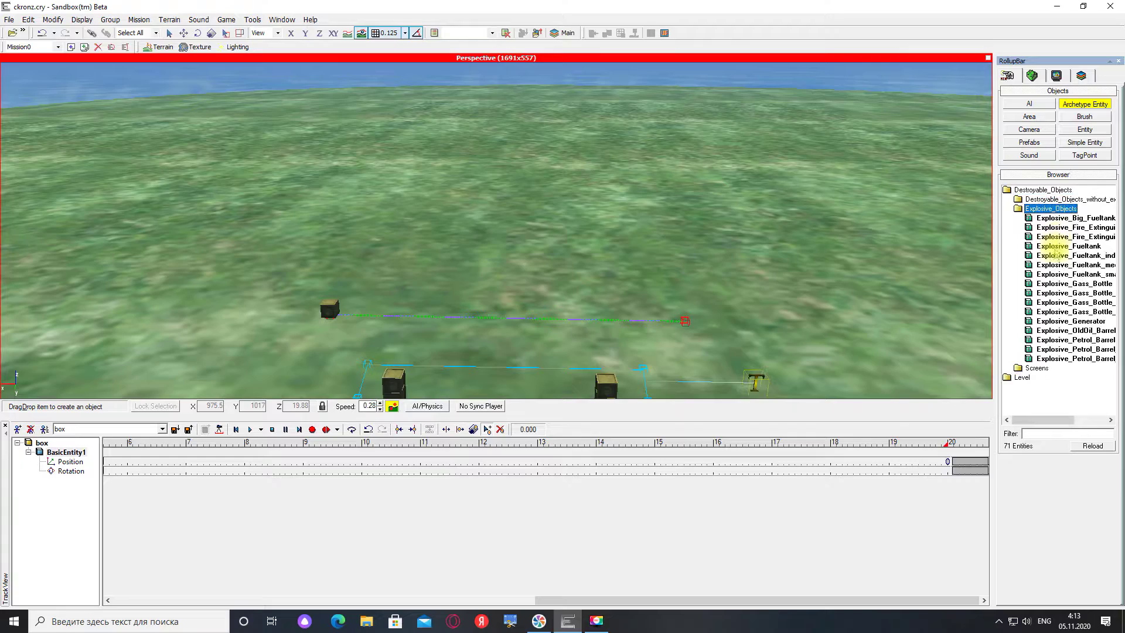
pyautogui.moveTo(1061, 246); pyautogui.dragTo(384, 236)
pyautogui.moveTo(384, 236)
pyautogui.mouseDown(button='right')
pyautogui.moveTo(445, 241)
pyautogui.moveTo(442, 231)
pyautogui.mouseUp(button='right')
pyautogui.press('w')
# Step: Make two copies of the fuel tank and space them in a row along the crate's path
pyautogui.click(394, 230)
pyautogui.press('s')
pyautogui.hotkey('ctrl', 'c')
pyautogui.click(441, 226)
pyautogui.hotkey('ctrl', 'c')
pyautogui.click(630, 212)
pyautogui.moveTo(592, 230); pyautogui.dragTo(592, 230, button='right')
pyautogui.press('w')
pyautogui.press('s')
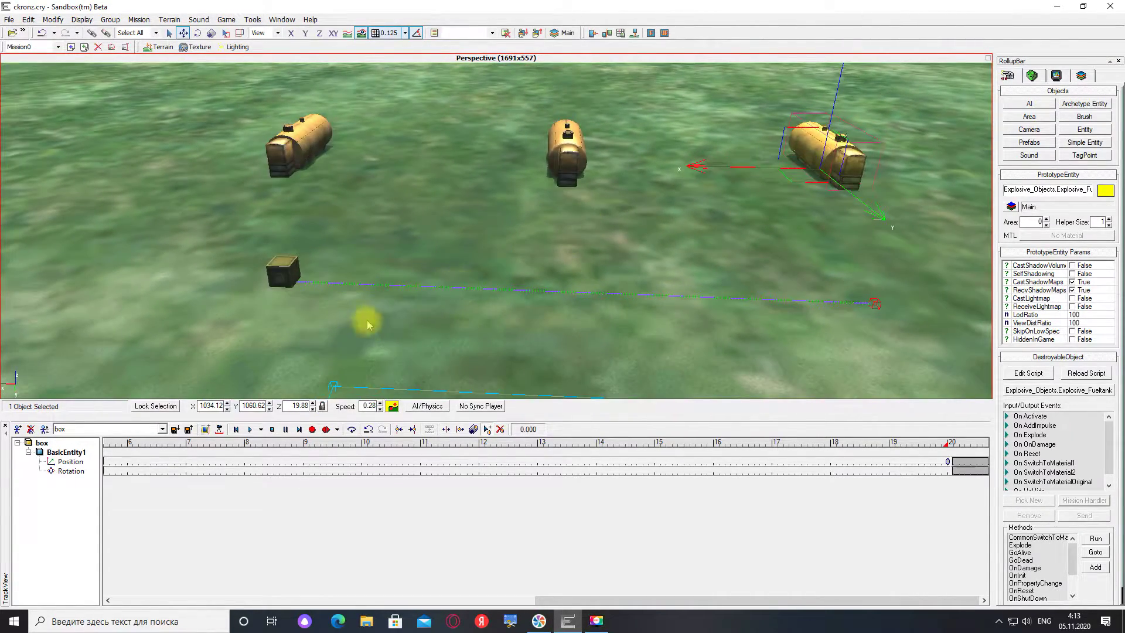
# Step: Examine the crate's animation path in relation to the three fuel tanks and clear the selection
pyautogui.moveTo(348, 322); pyautogui.dragTo(348, 320, button='right')
pyautogui.press('w')
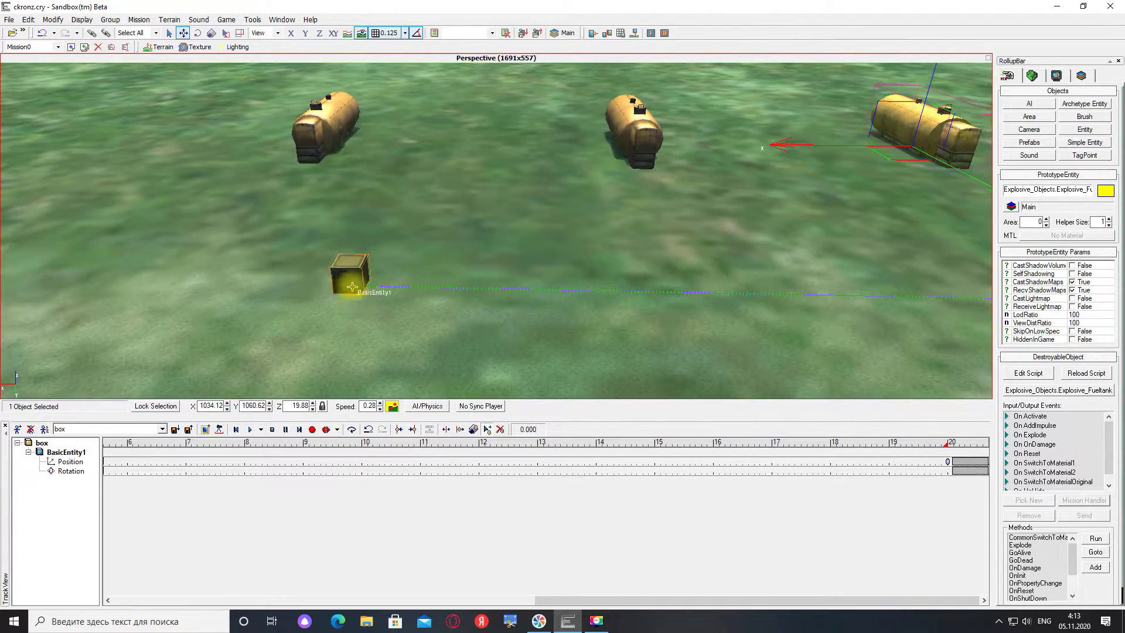
pyautogui.scroll(-3, 447, 312)
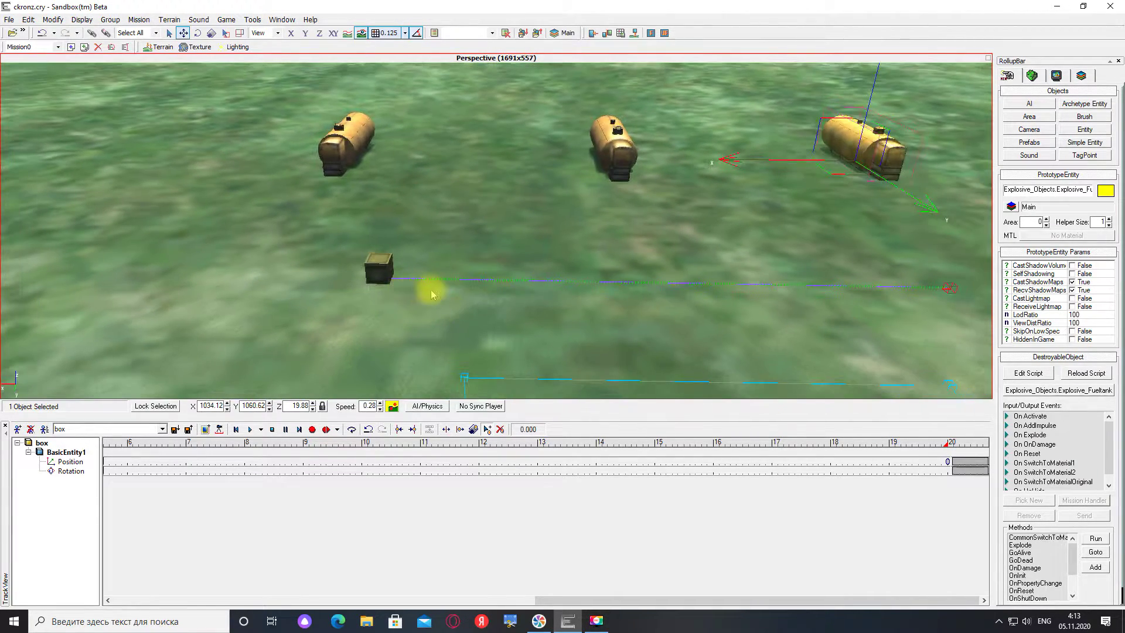
pyautogui.press('d')
pyautogui.moveTo(514, 294); pyautogui.dragTo(508, 277, button='right')
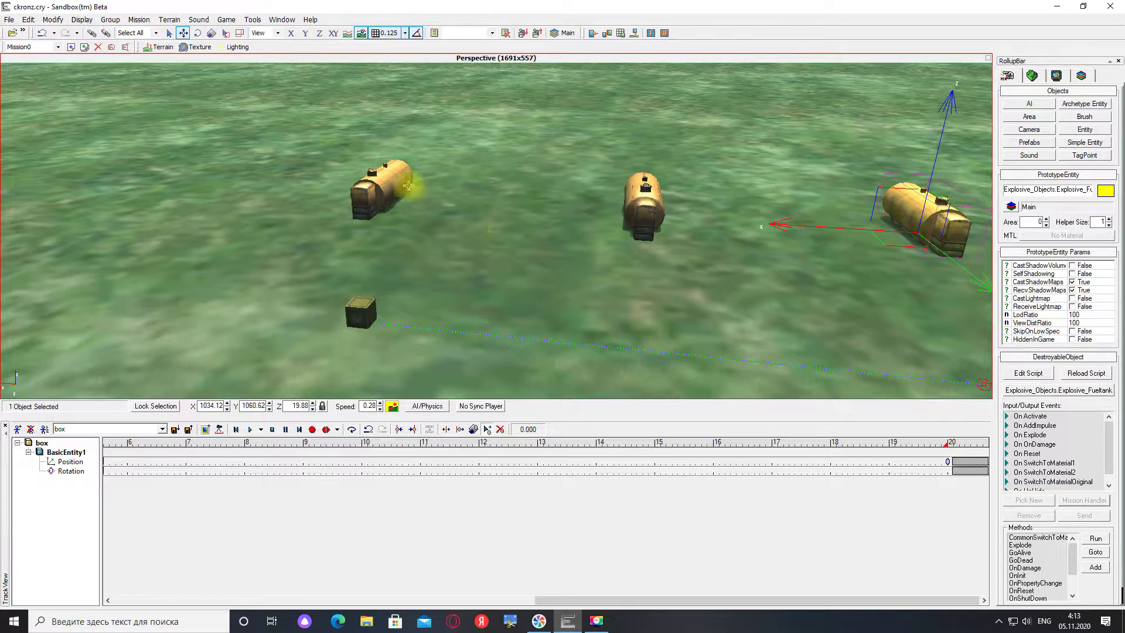
pyautogui.rightClick(444, 213)
pyautogui.moveTo(483, 235); pyautogui.dragTo(484, 235, button='right')
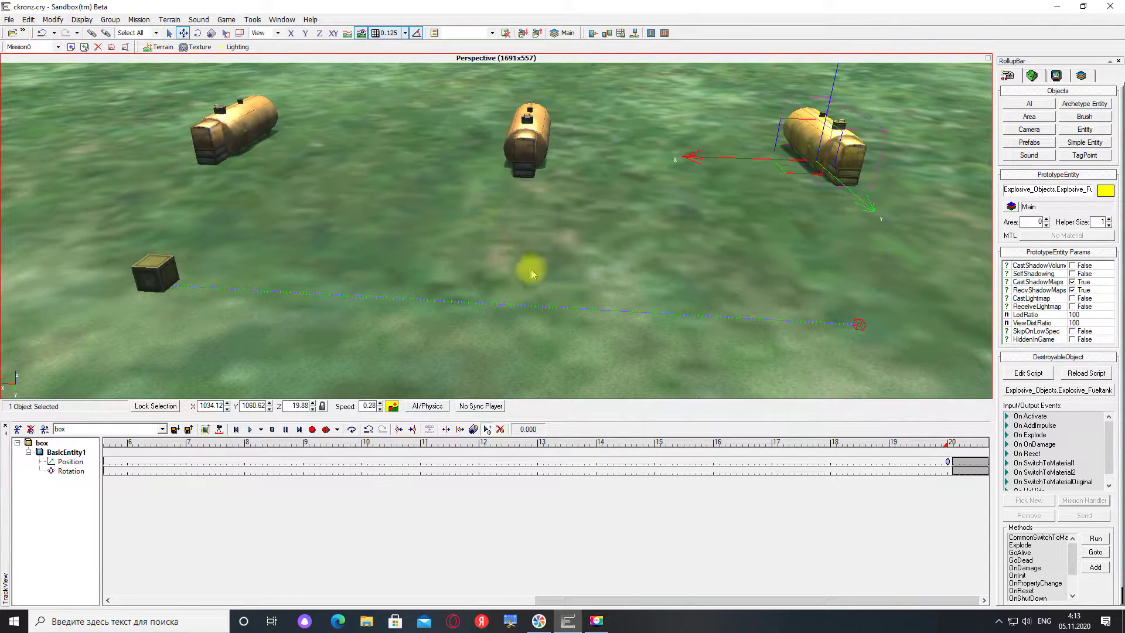
pyautogui.moveTo(608, 170); pyautogui.dragTo(597, 199, button='right')
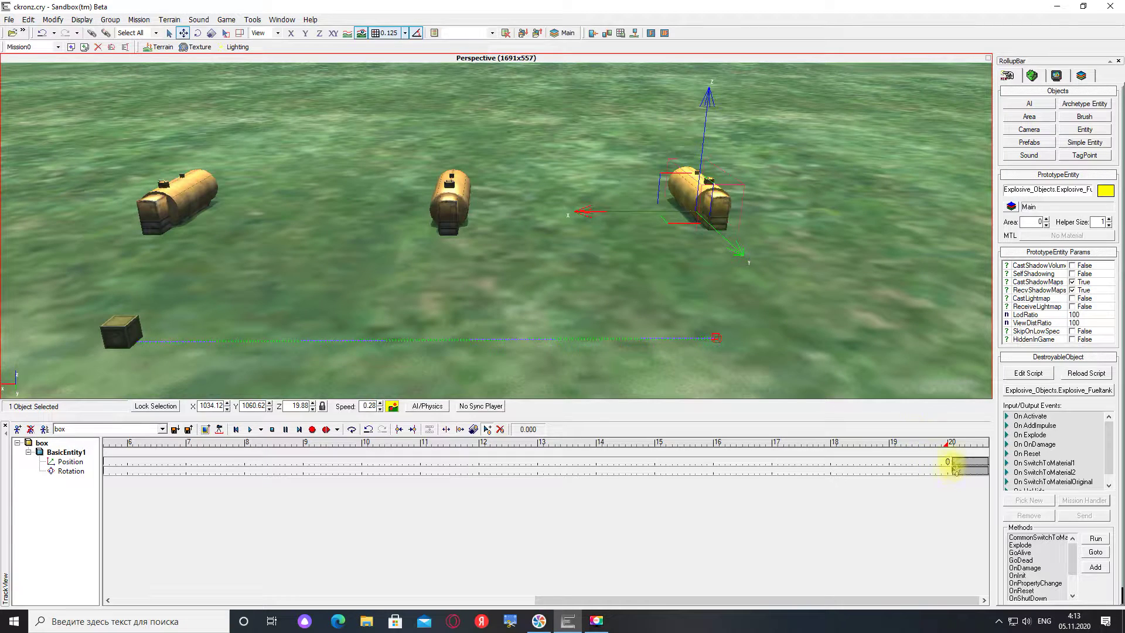
pyautogui.moveTo(888, 334); pyautogui.dragTo(886, 330, button='right')
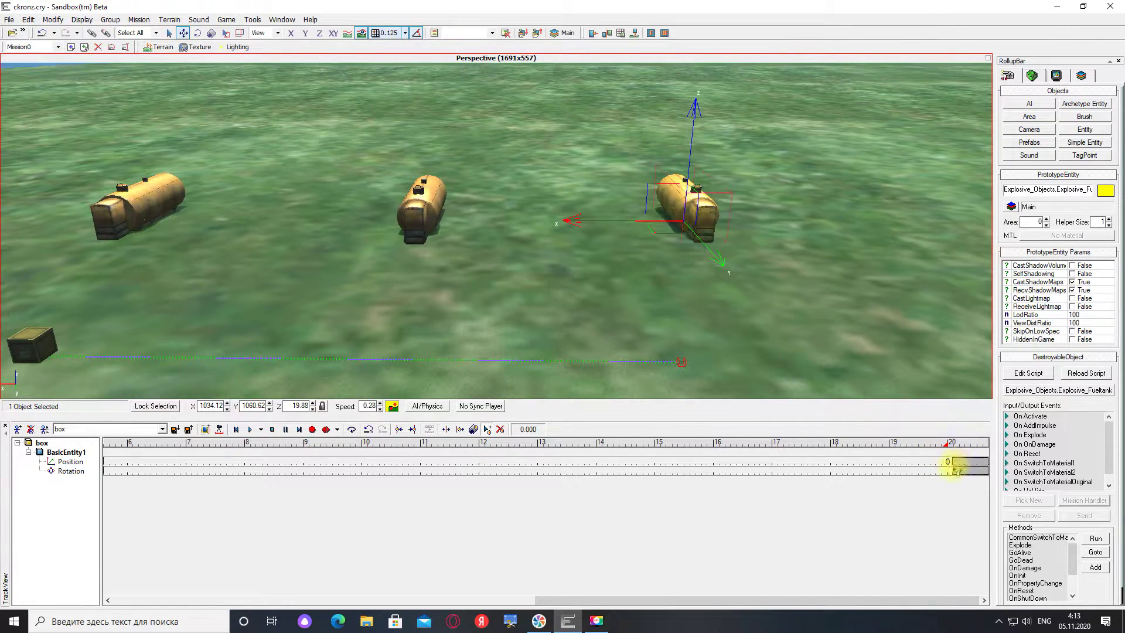
pyautogui.moveTo(831, 286); pyautogui.dragTo(832, 289, button='right')
pyautogui.press('a')
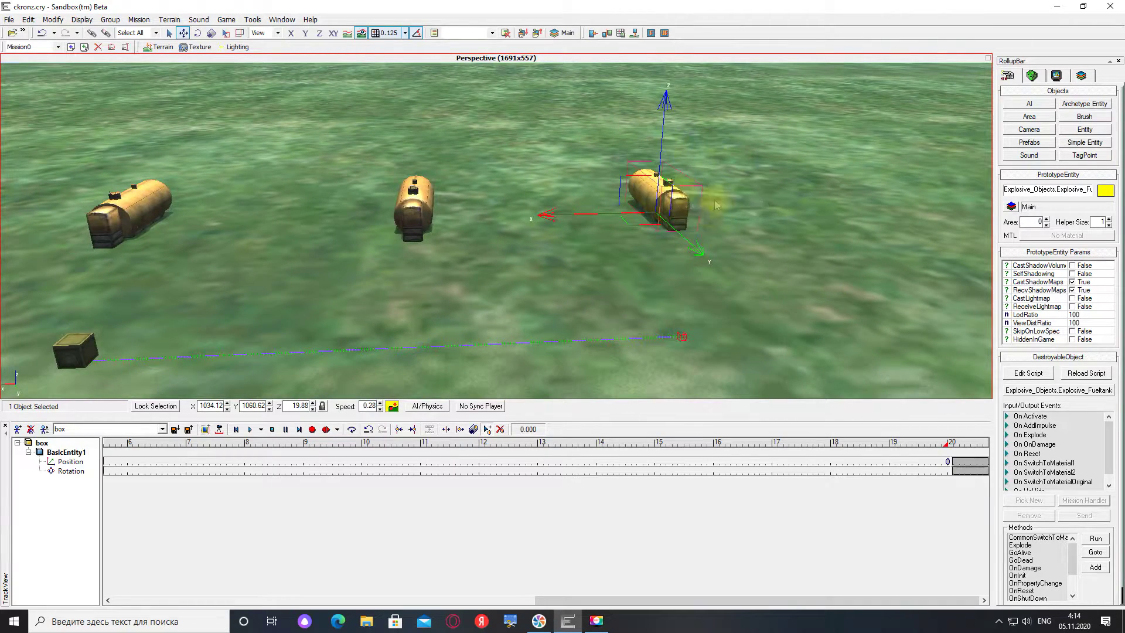
pyautogui.click(737, 223)
pyautogui.moveTo(750, 233); pyautogui.dragTo(760, 243, button='right')
pyautogui.press('s')
pyautogui.press('s')
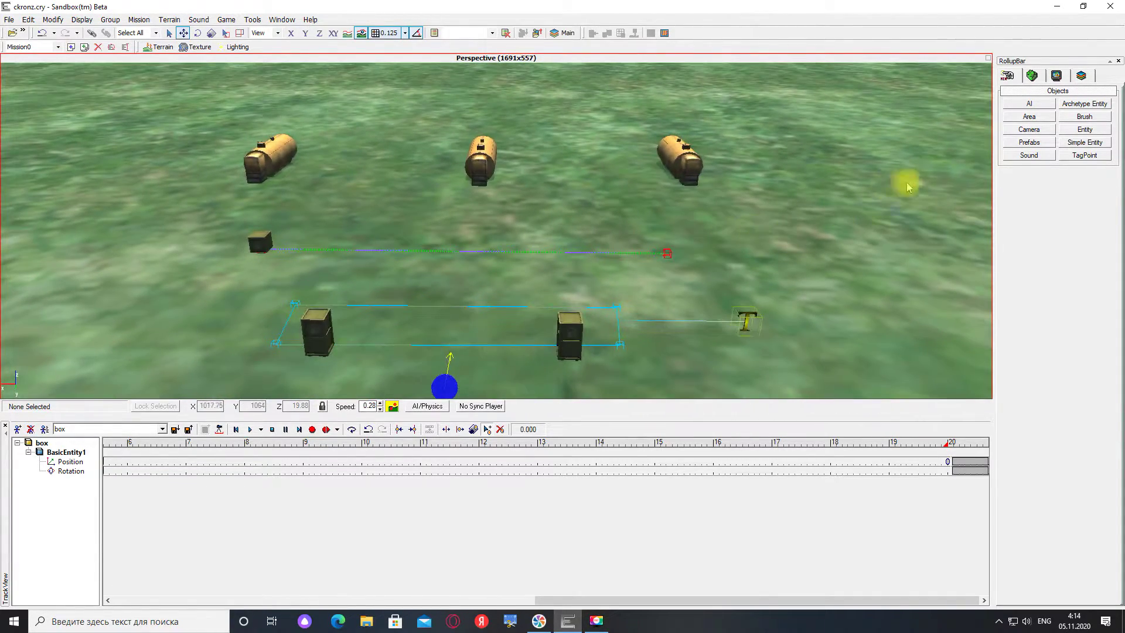
# Step: Place a MultipleTrigger entity on the terrain beyond the end of the crate's path and raise it to Z 20.88
pyautogui.click(1085, 130)
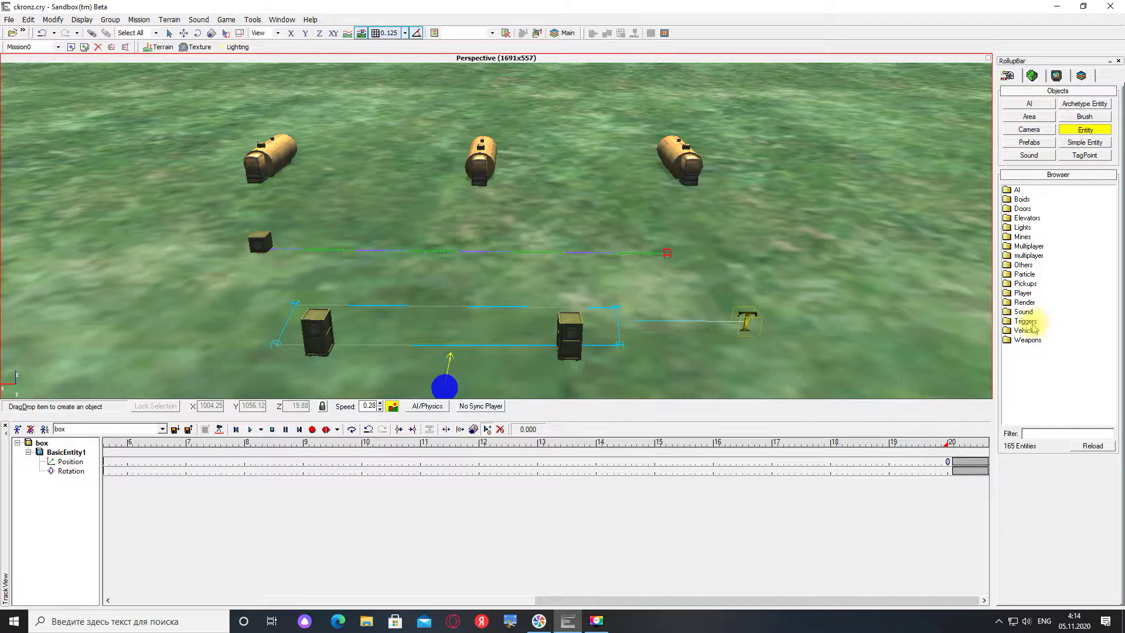
pyautogui.doubleClick(1027, 322)
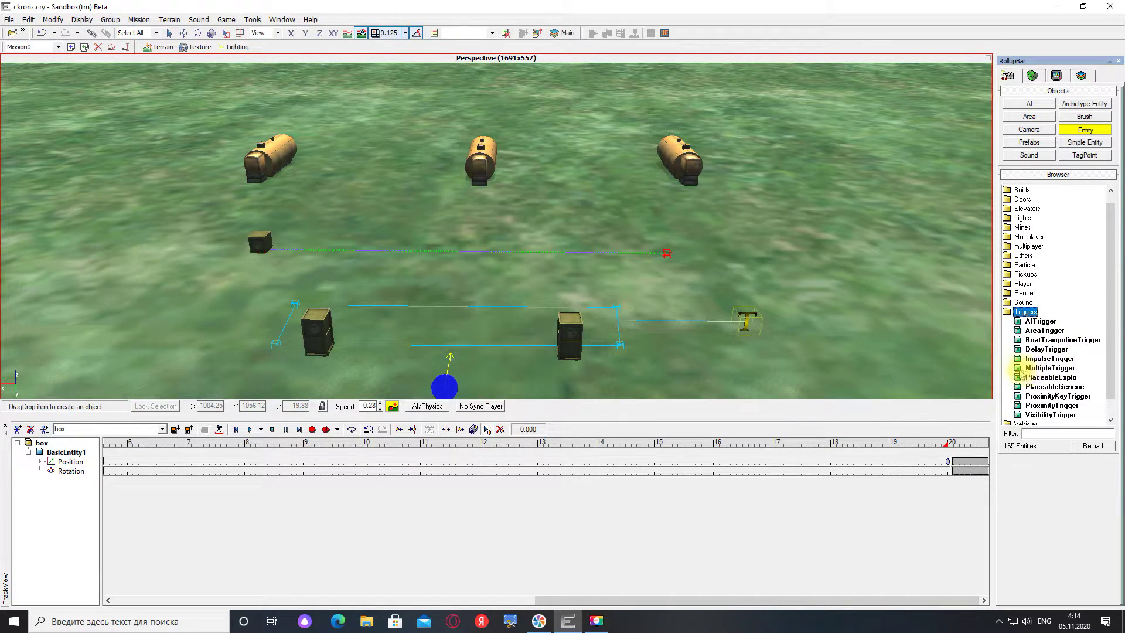
pyautogui.moveTo(1020, 371); pyautogui.dragTo(851, 294)
pyautogui.press('d')
pyautogui.moveTo(850, 294); pyautogui.dragTo(841, 286, button='right')
pyautogui.moveTo(811, 183); pyautogui.dragTo(816, 174)
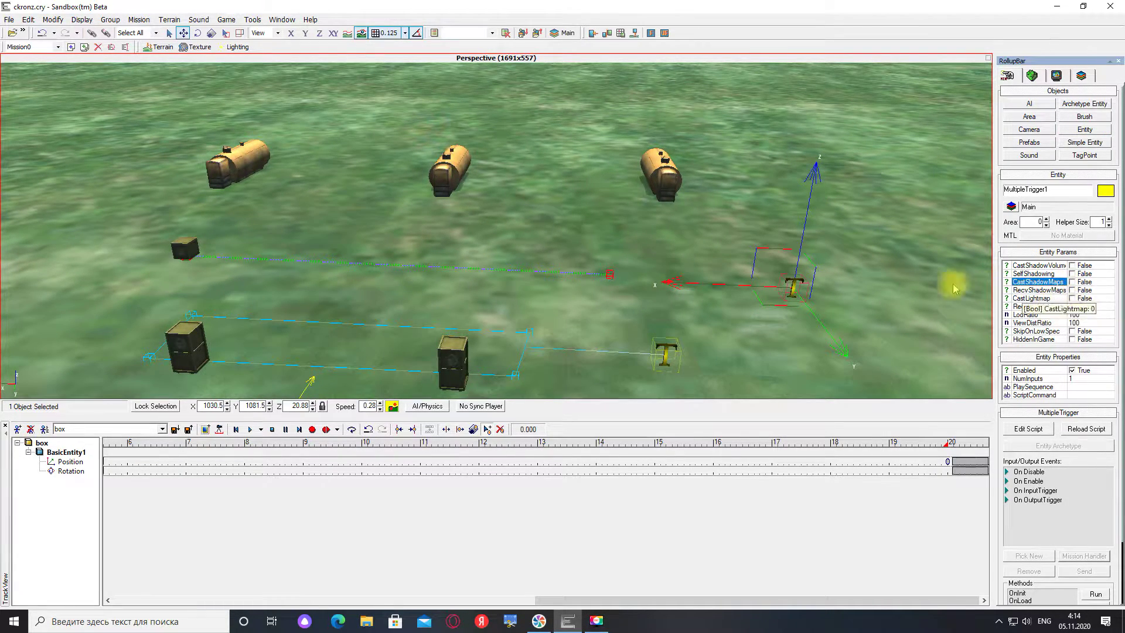
# Step: Examine the layout of the multiple trigger, fuel tanks and crate path from several viewpoints
pyautogui.click(903, 281)
pyautogui.moveTo(903, 282); pyautogui.dragTo(898, 266, button='right')
pyautogui.press('s')
pyautogui.press('d')
pyautogui.moveTo(884, 226); pyautogui.dragTo(882, 226, button='right')
pyautogui.press('w')
pyautogui.press('a')
pyautogui.moveTo(372, 192); pyautogui.dragTo(371, 193, button='right')
pyautogui.press('s')
pyautogui.press('w')
# Step: Make two copies of the multiple trigger and line them up in a row beside the original
pyautogui.click(679, 273)
pyautogui.moveTo(770, 297); pyautogui.dragTo(754, 291, button='right')
pyautogui.press('d')
pyautogui.press('w')
pyautogui.hotkey('ctrl', 'c')
pyautogui.click(601, 290)
pyautogui.keyDown('shift'); pyautogui.moveTo(601, 290); pyautogui.dragTo(674, 292); pyautogui.keyUp('shift')
pyautogui.press('s')
pyautogui.moveTo(739, 280); pyautogui.dragTo(740, 279, button='right')
pyautogui.click(566, 323)
pyautogui.moveTo(566, 323); pyautogui.dragTo(565, 321, button='right')
pyautogui.press('w')
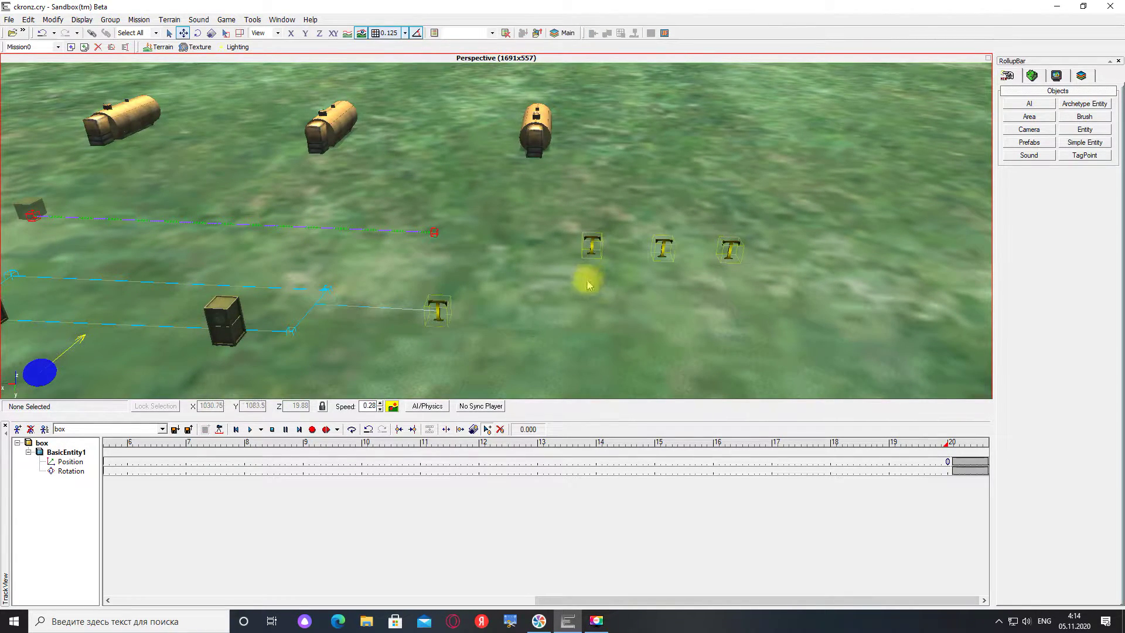
# Step: Add the first multiple trigger, MultipleTrigger1, to the box sequence as an animation node
pyautogui.click(588, 245)
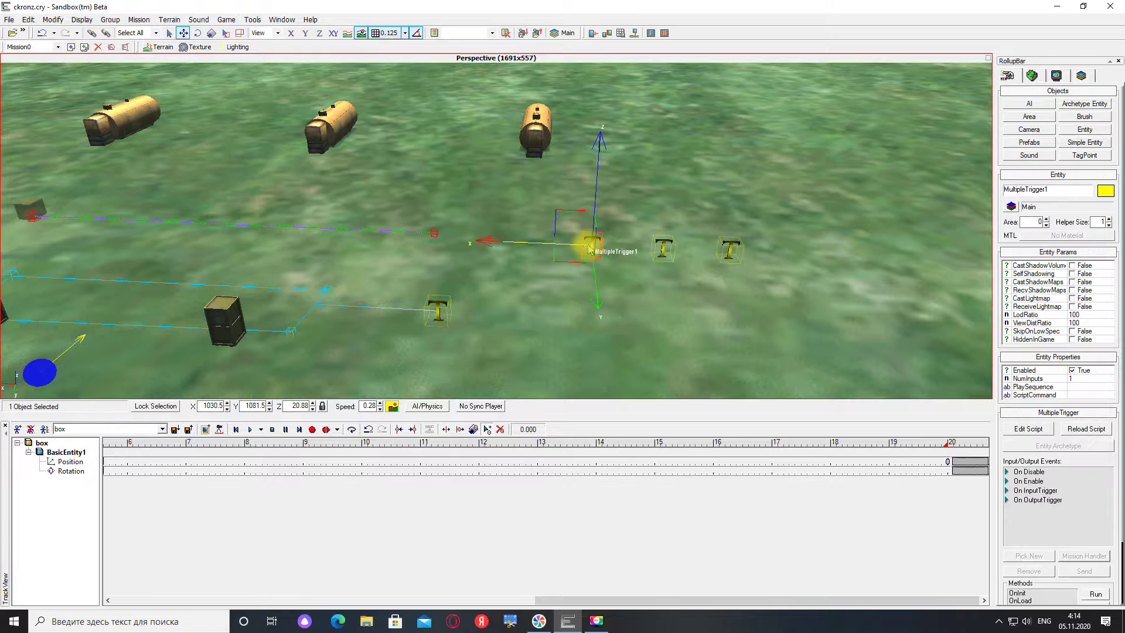
pyautogui.press('a')
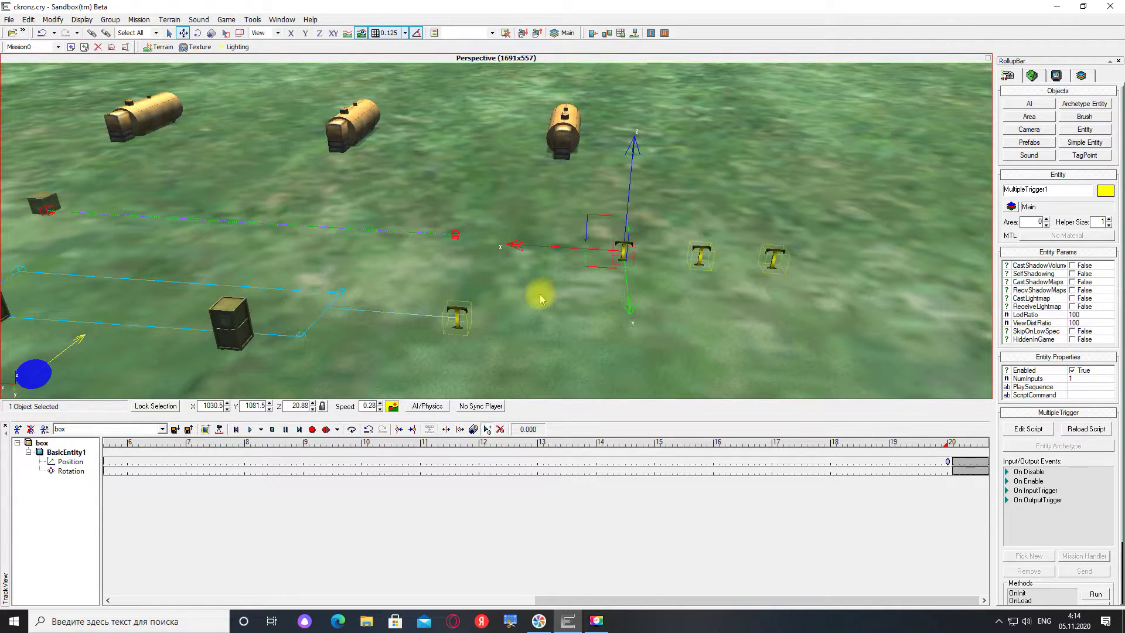
pyautogui.click(205, 430)
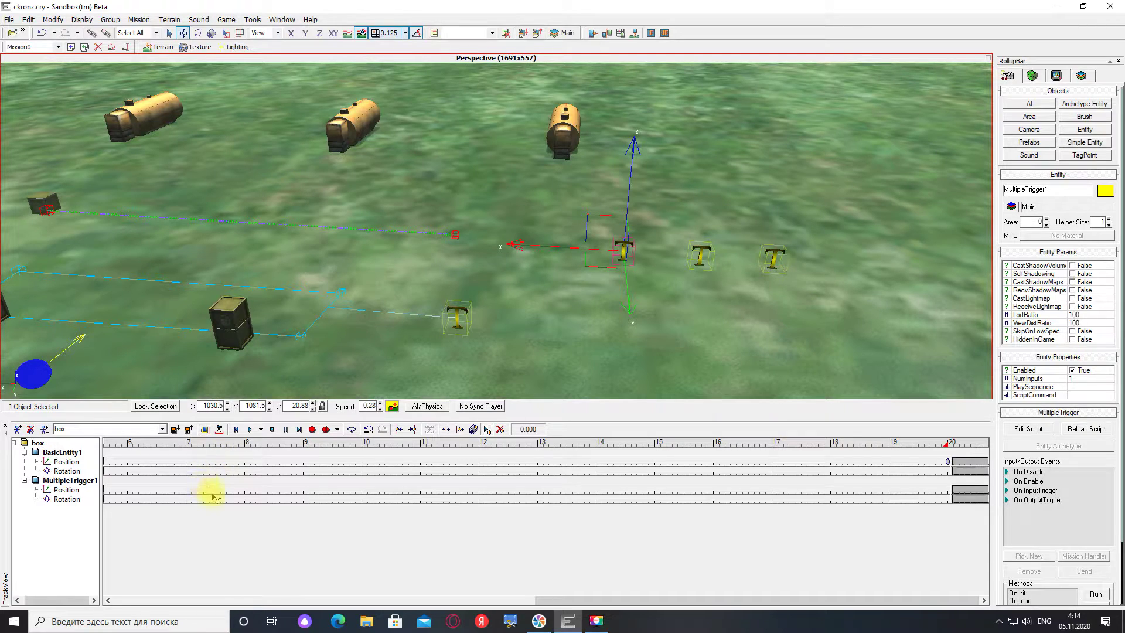
# Step: Add an Event track to the MultipleTrigger1 node
pyautogui.click(73, 482)
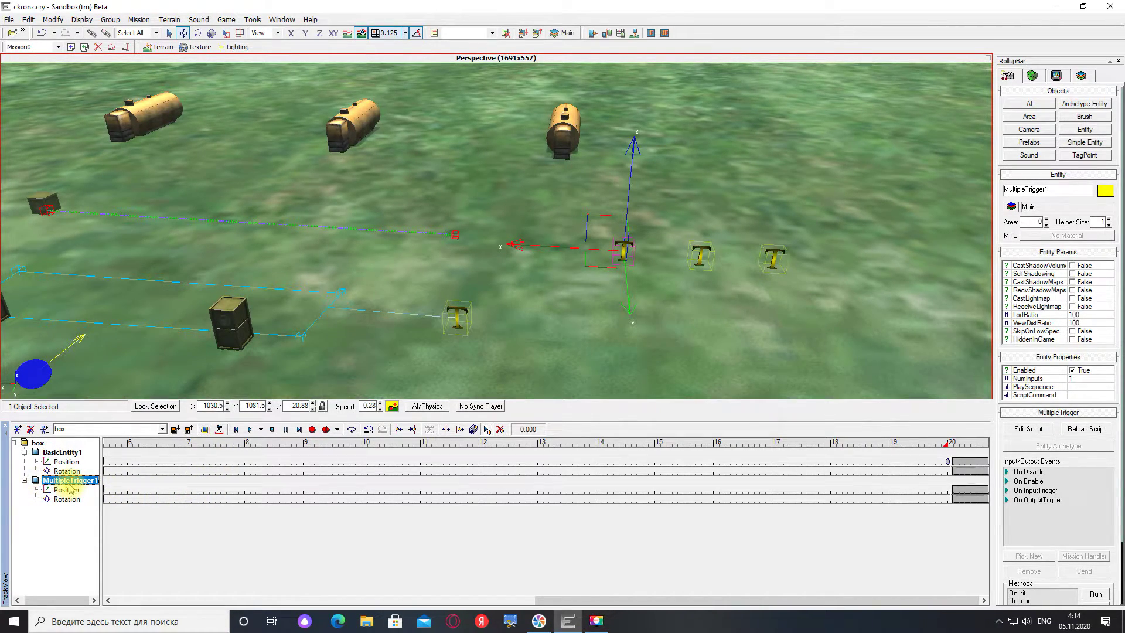
pyautogui.rightClick(69, 486)
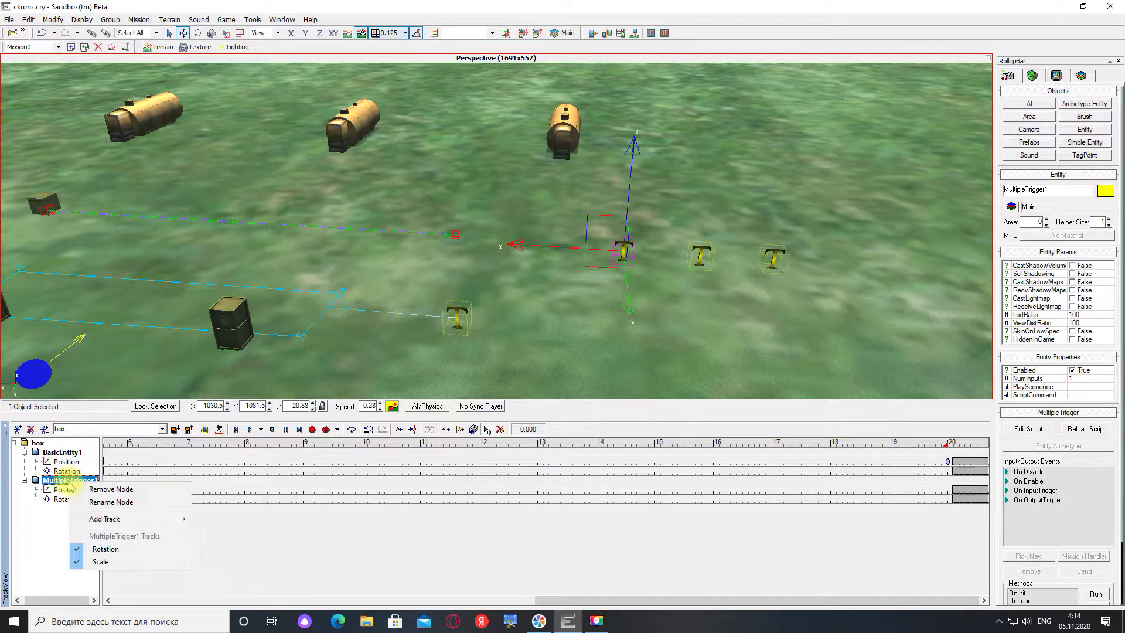
pyautogui.moveTo(122, 521)
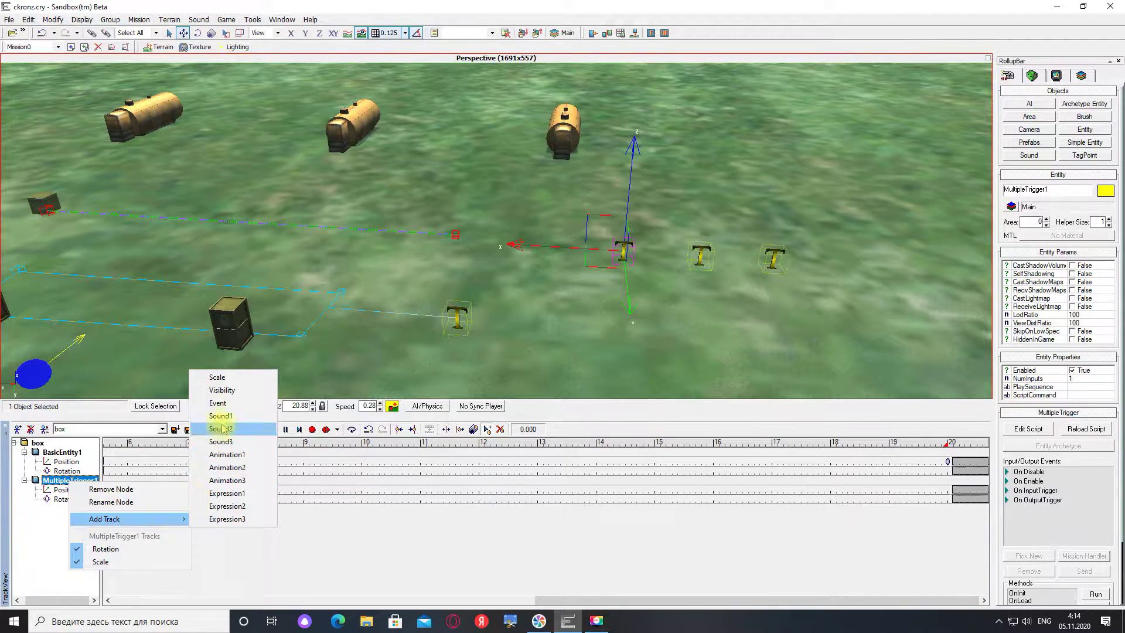
pyautogui.click(218, 403)
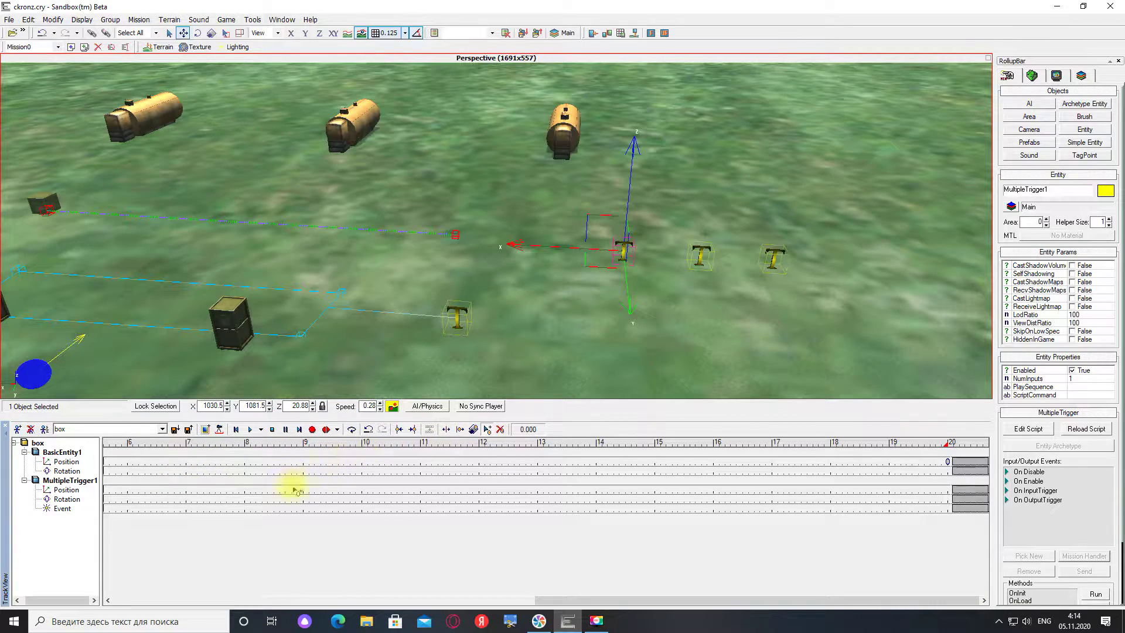
# Step: Add a key at time 5 on MultipleTrigger1's Event track and make it fire the InputTrigger event
pyautogui.moveTo(511, 602); pyautogui.dragTo(328, 595)
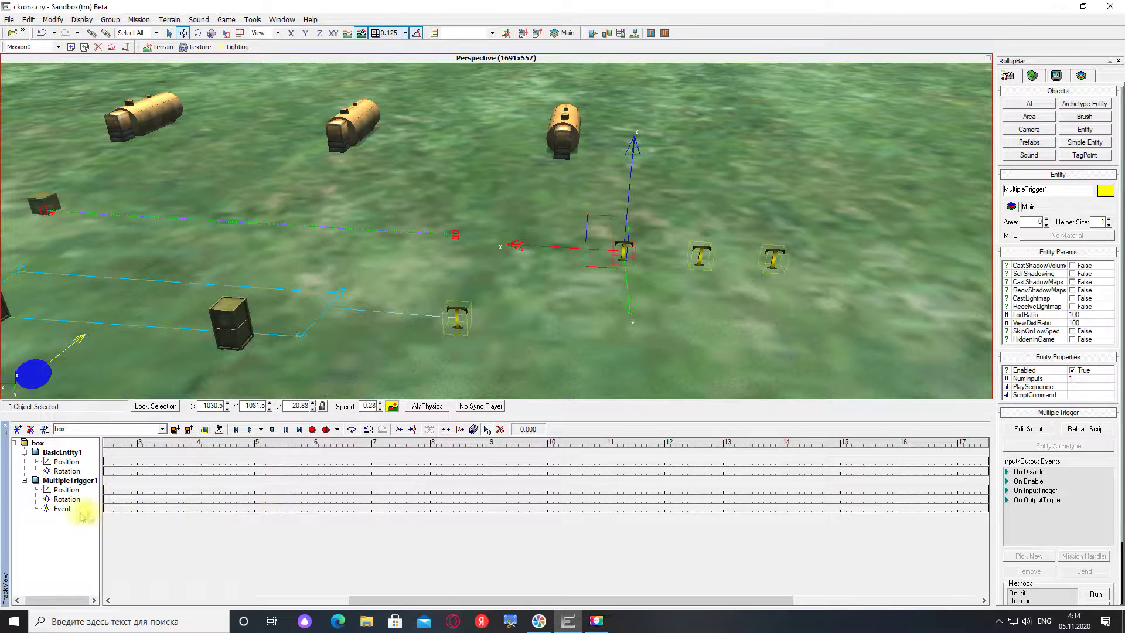
pyautogui.doubleClick(255, 509)
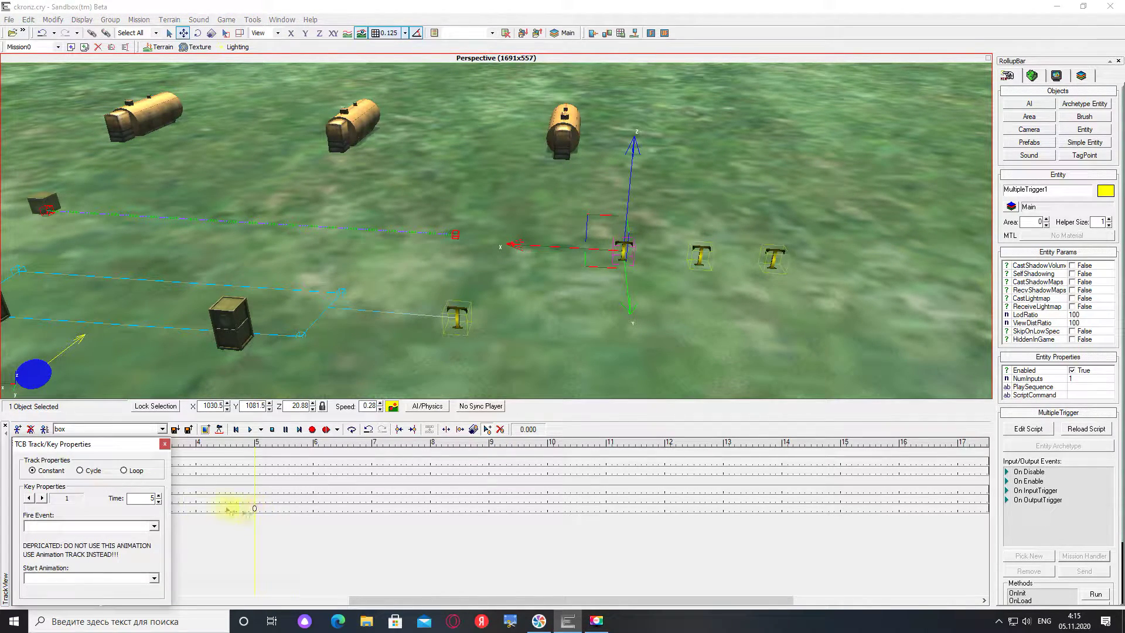
pyautogui.click(156, 526)
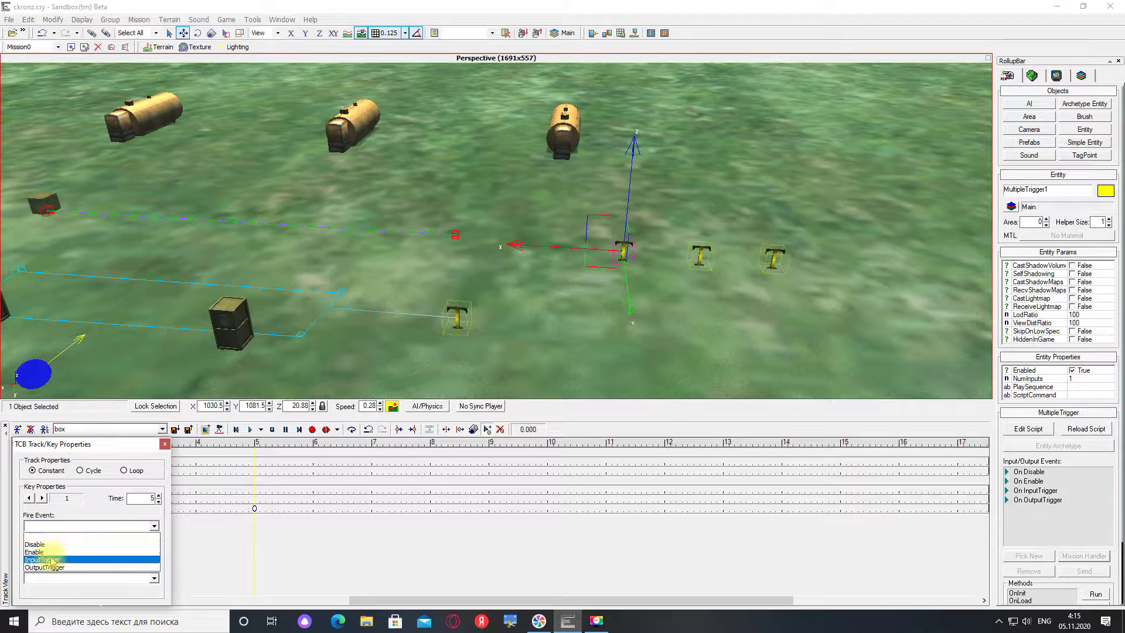
pyautogui.click(42, 560)
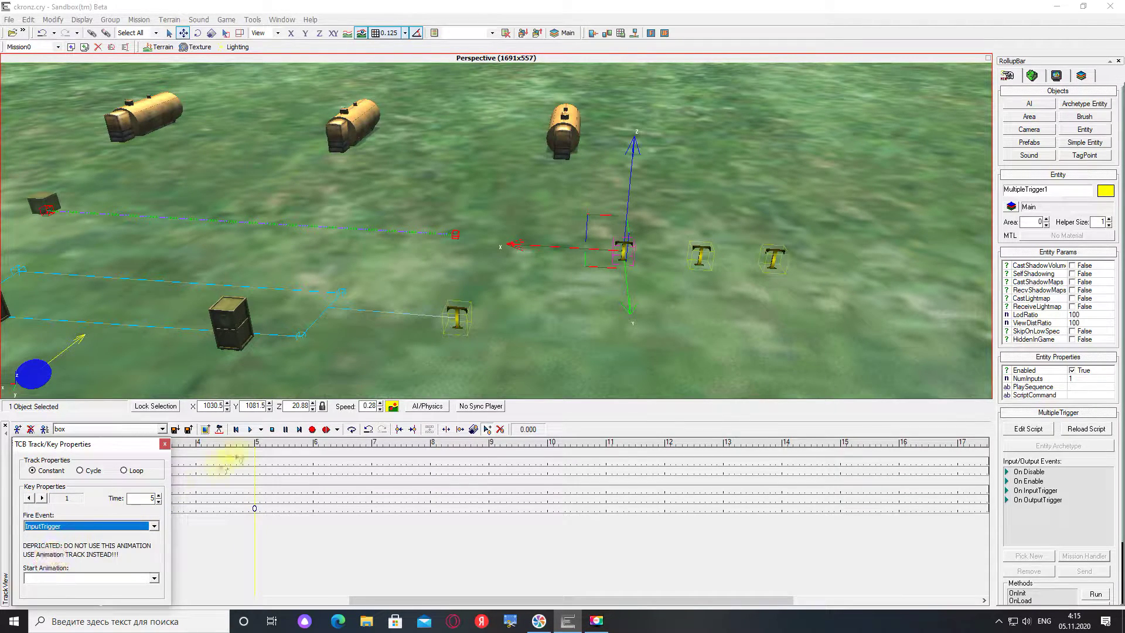
pyautogui.scroll(-2, 583, 311)
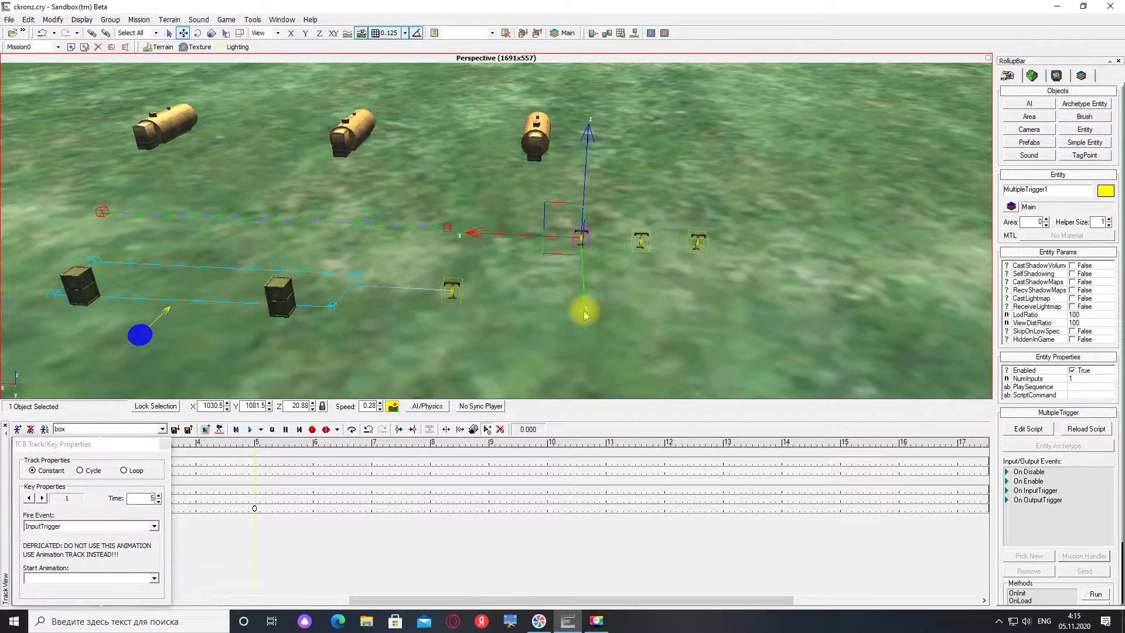
pyautogui.click(165, 444)
# Step: Add the second multiple trigger, MultipleTrigger2, to the box sequence and give its node an Event track
pyautogui.moveTo(530, 306); pyautogui.dragTo(531, 305, button='right')
pyautogui.press('w')
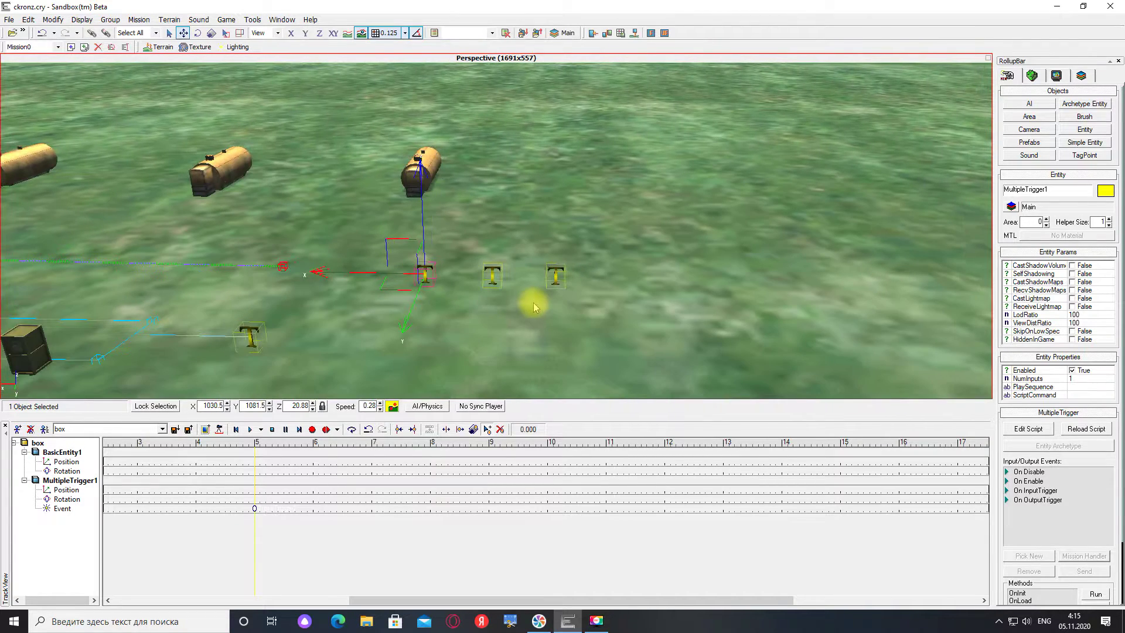
pyautogui.click(493, 277)
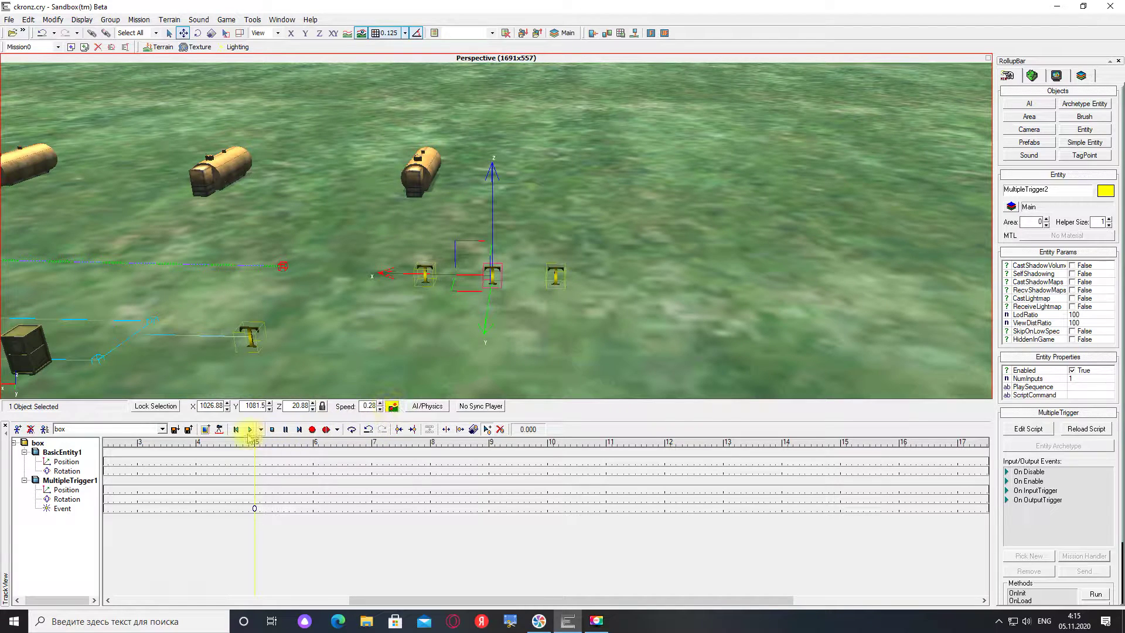
pyautogui.click(205, 431)
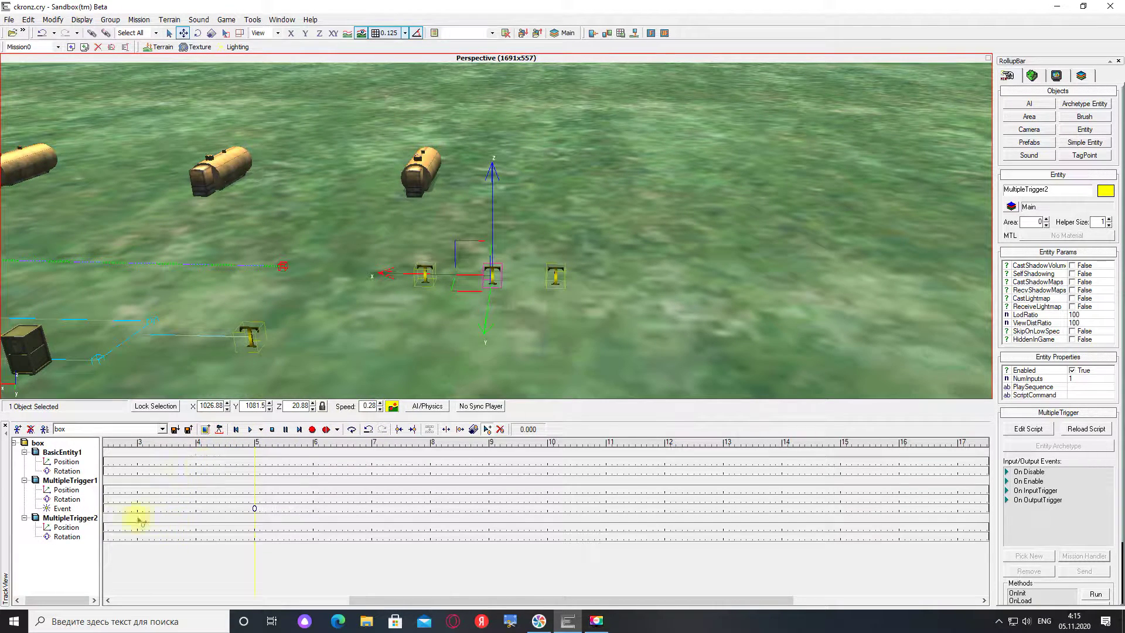
pyautogui.rightClick(88, 520)
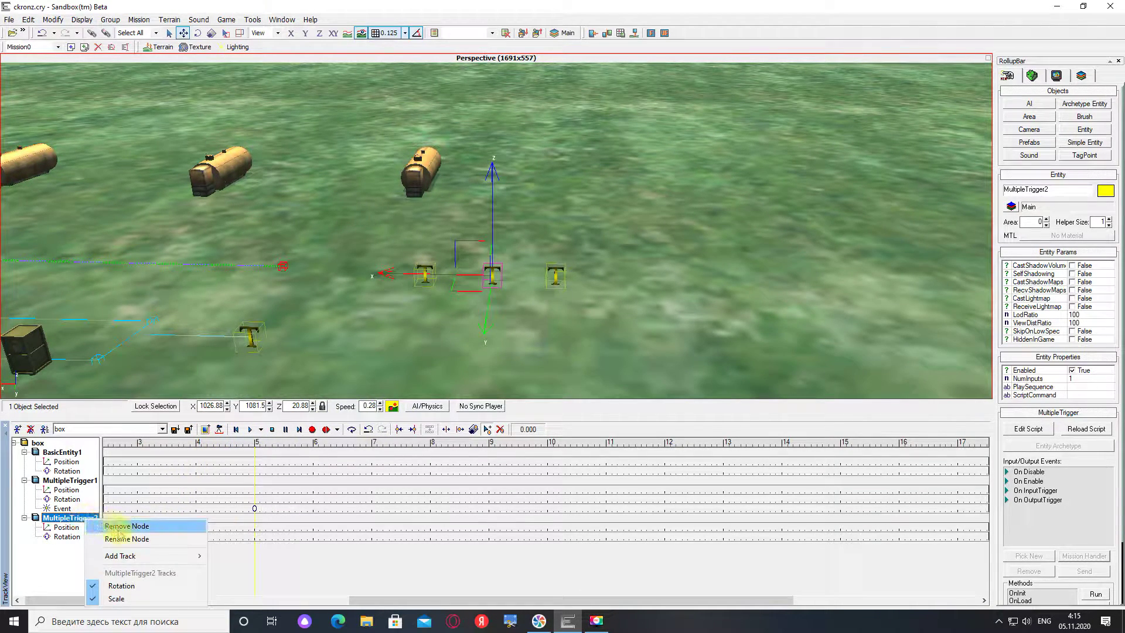
pyautogui.moveTo(126, 555)
pyautogui.click(237, 440)
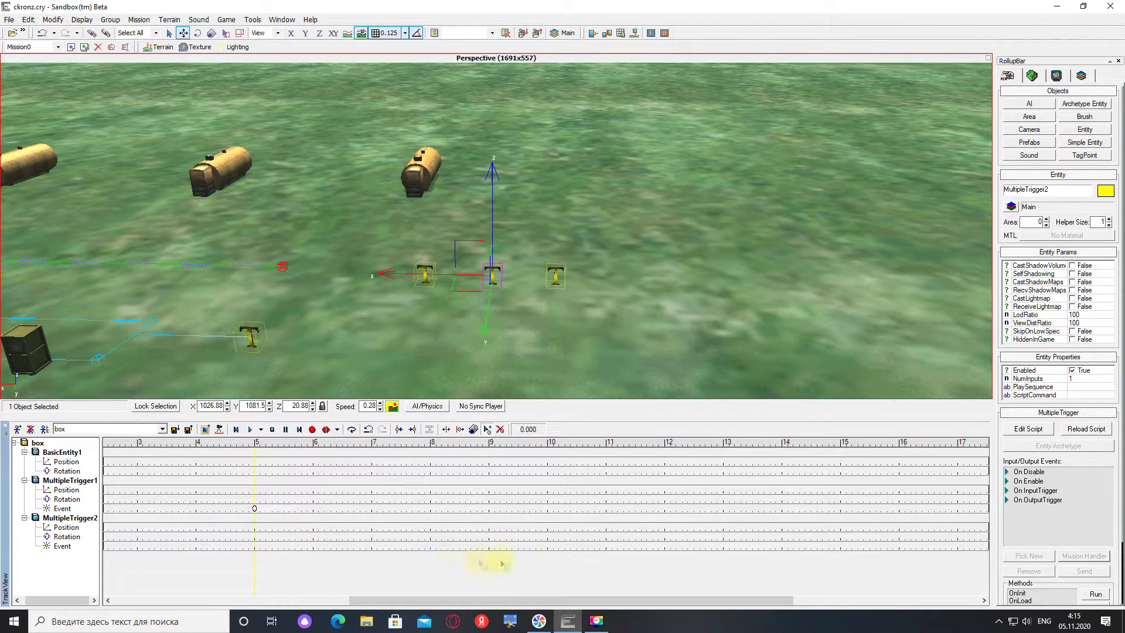
# Step: Add a key at time 12 on MultipleTrigger2's Event track and make it fire the InputTrigger event
pyautogui.doubleClick(664, 547)
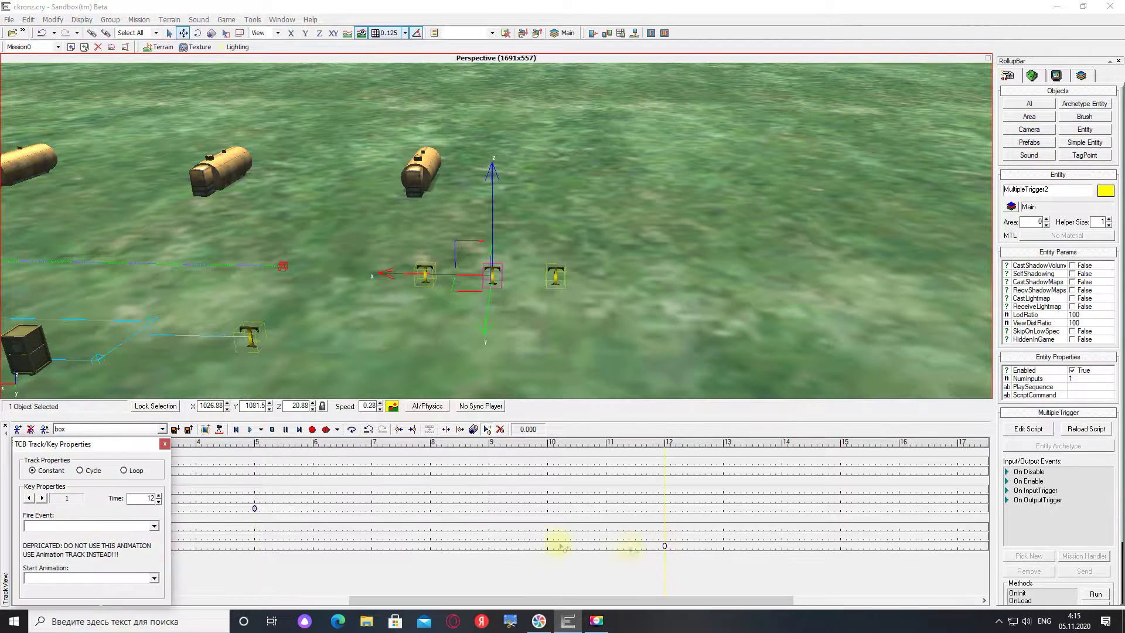
pyautogui.click(154, 525)
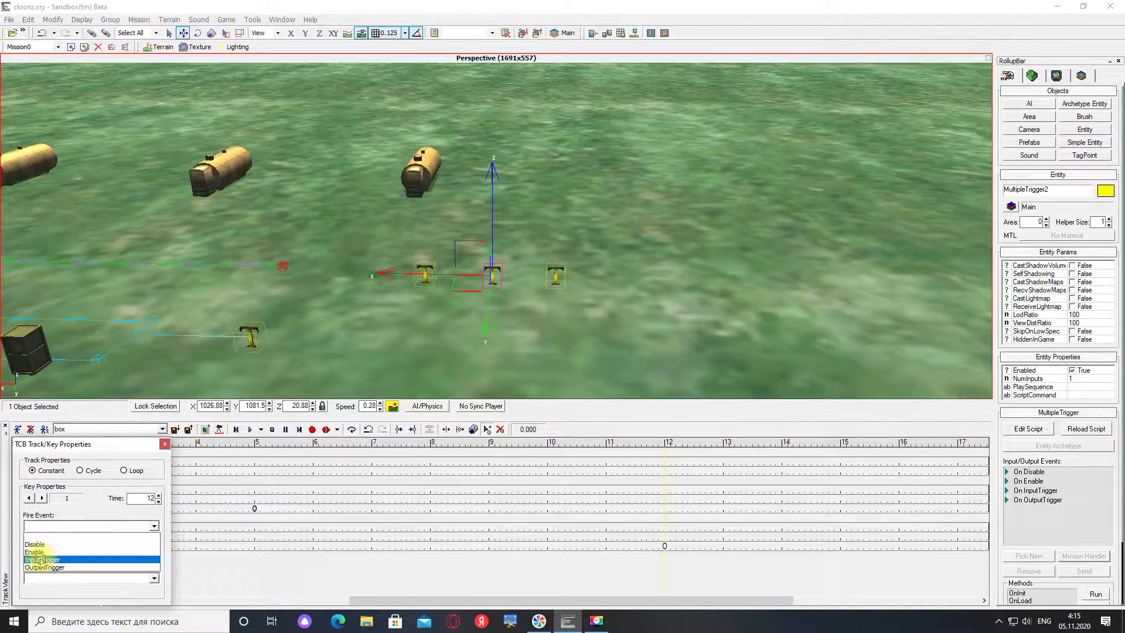
pyautogui.click(42, 560)
pyautogui.click(165, 444)
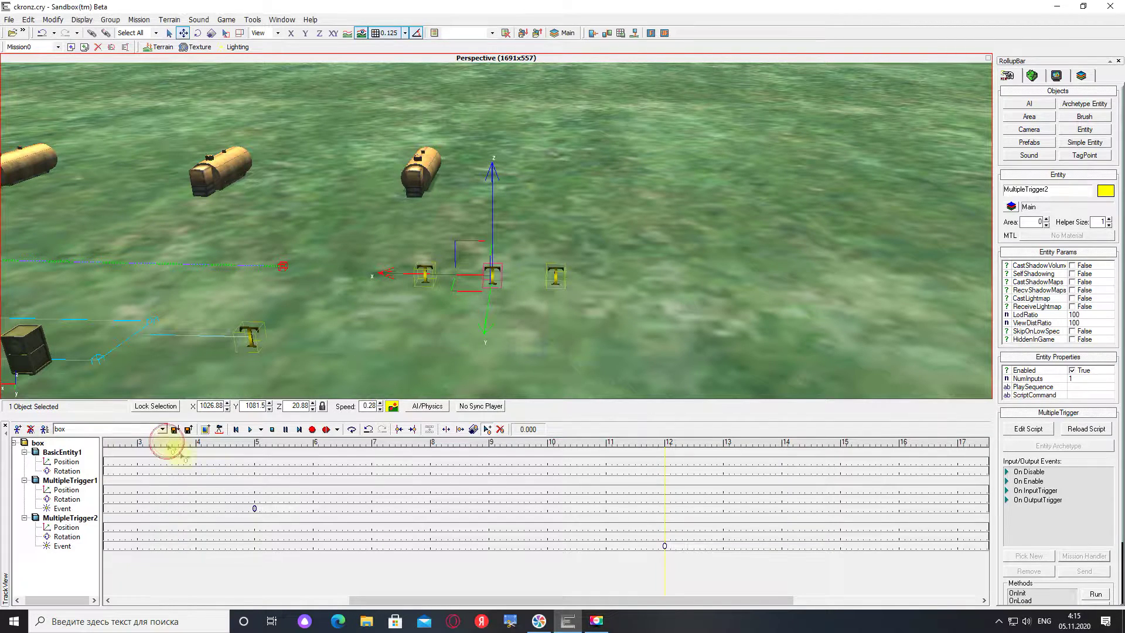
# Step: Add the third multiple trigger, MultipleTrigger3, to the box sequence as an animation node
pyautogui.click(555, 276)
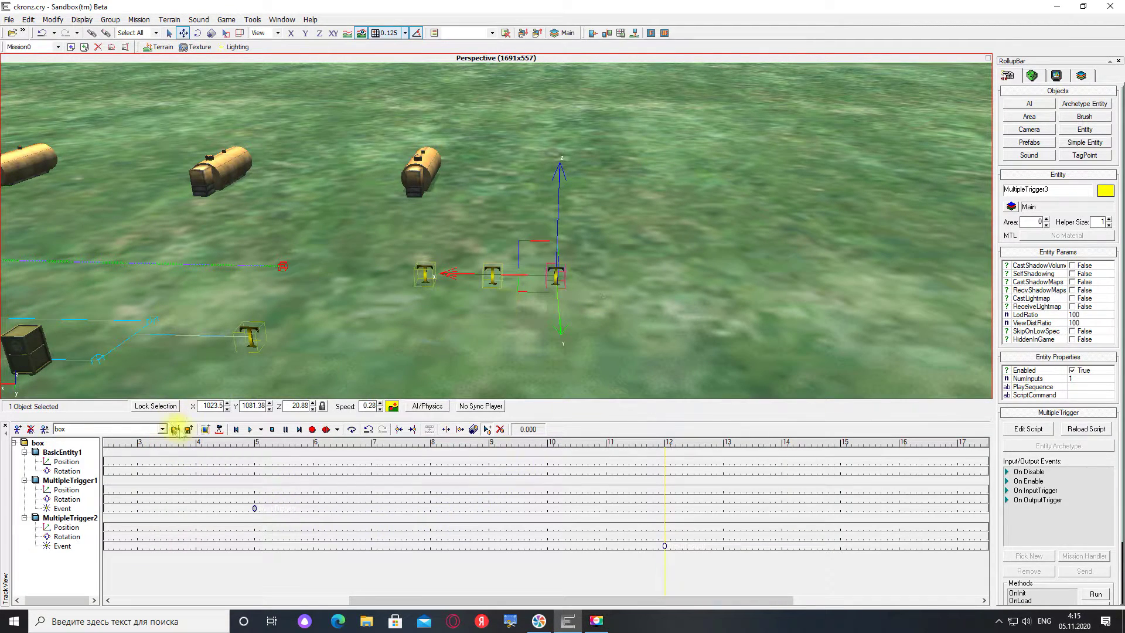
pyautogui.click(208, 429)
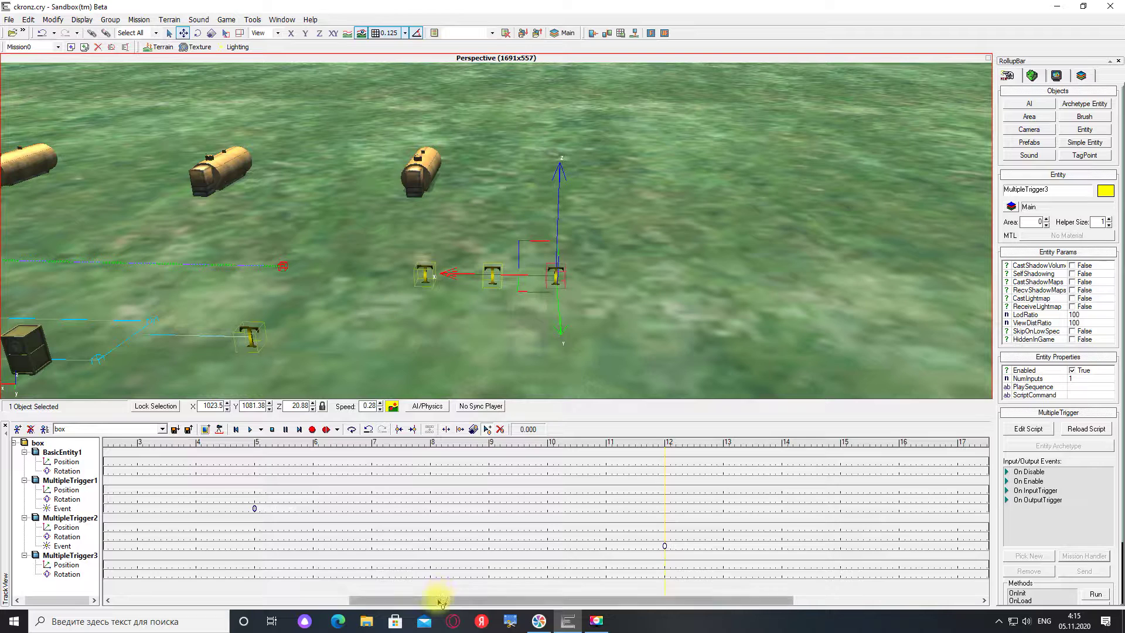
pyautogui.moveTo(440, 599); pyautogui.dragTo(737, 610)
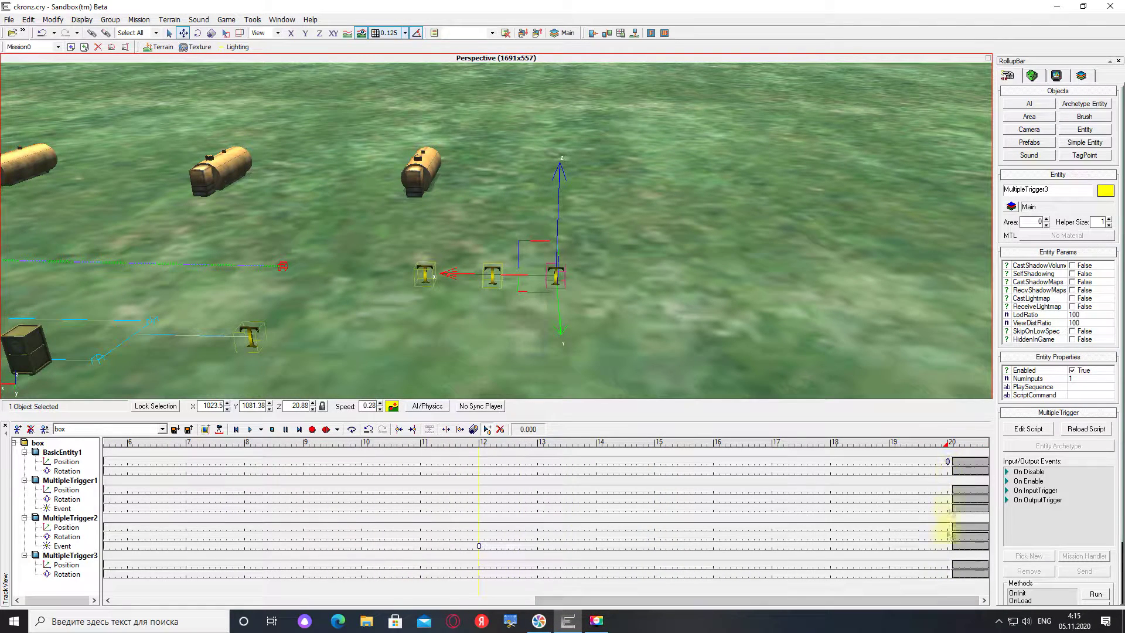
pyautogui.click(948, 574)
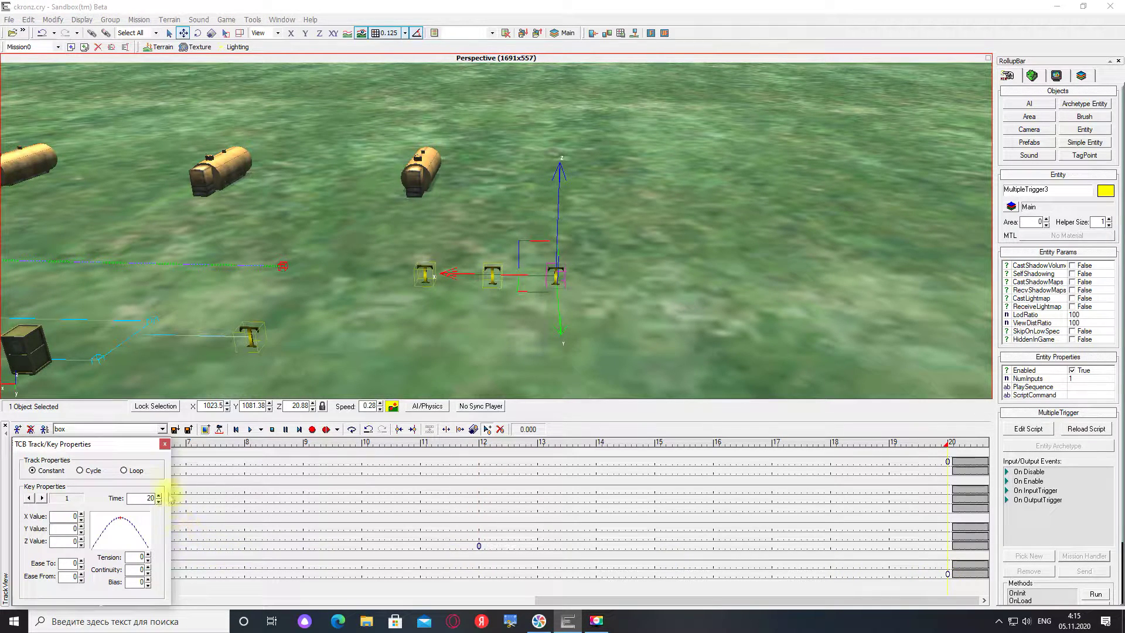
pyautogui.click(165, 445)
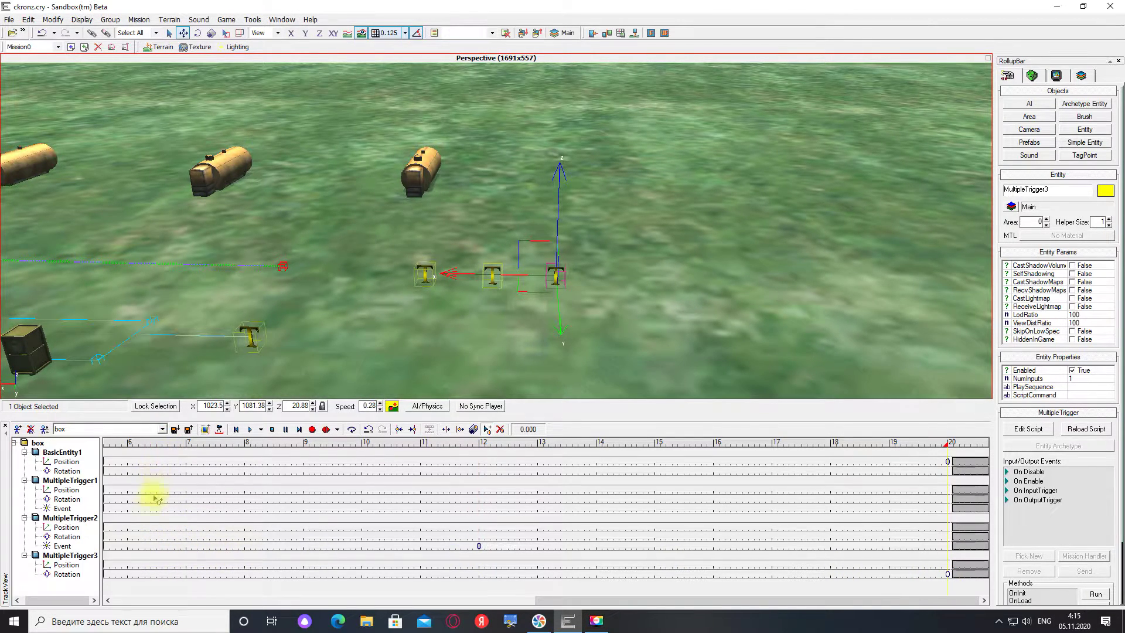
pyautogui.click(72, 555)
pyautogui.click(947, 576)
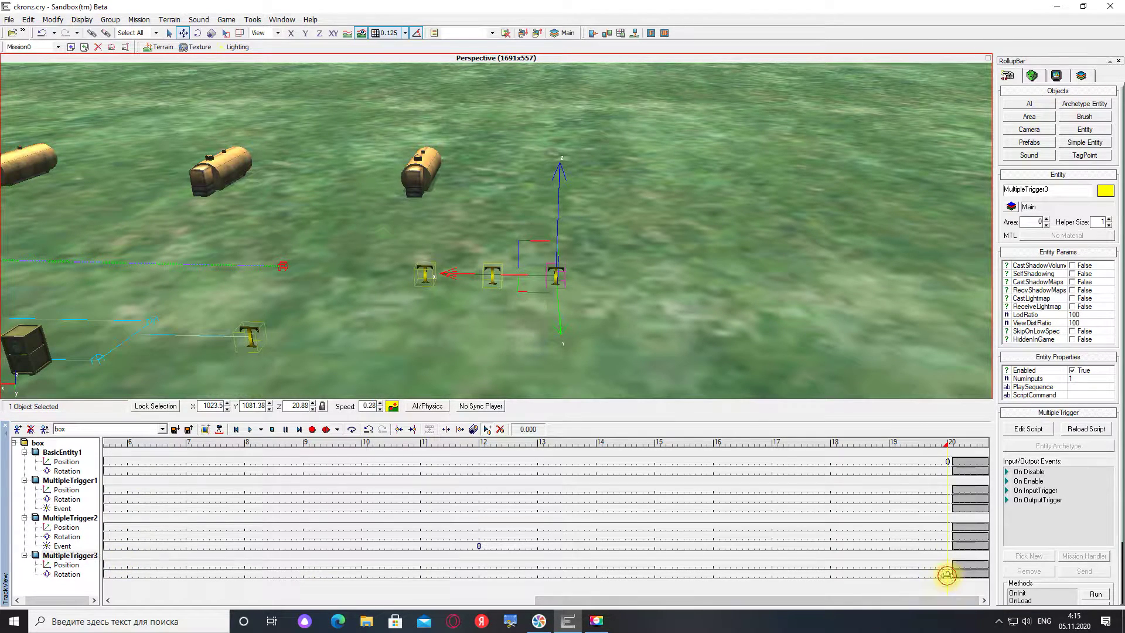
# Step: Add an Event track to the MultipleTrigger3 node
pyautogui.click(70, 557)
pyautogui.rightClick(70, 558)
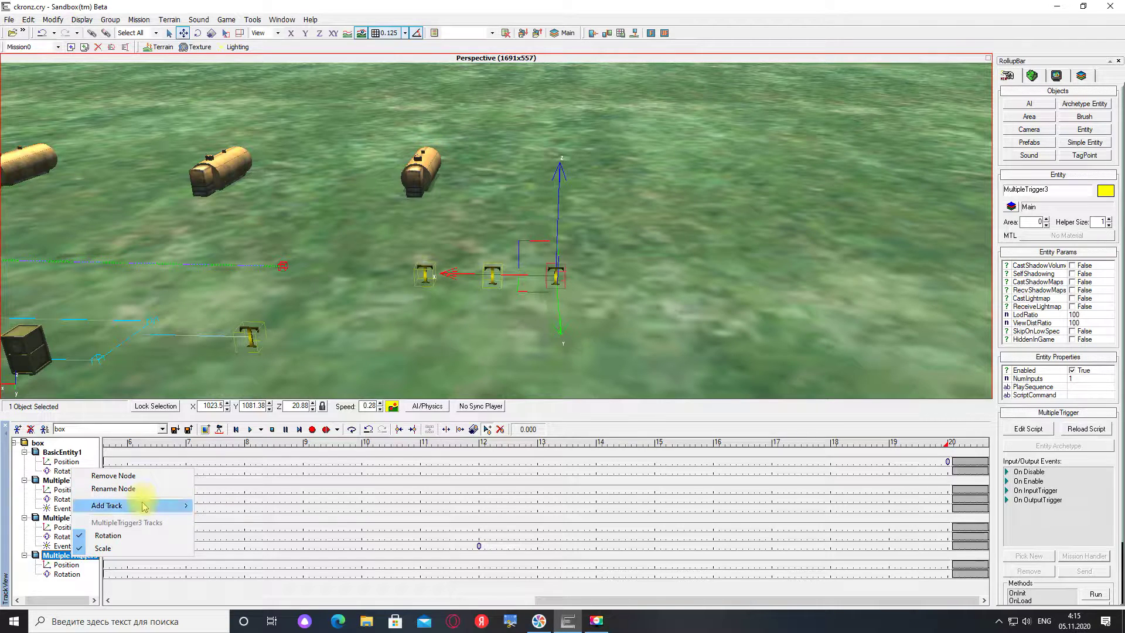
pyautogui.moveTo(138, 505)
pyautogui.click(221, 389)
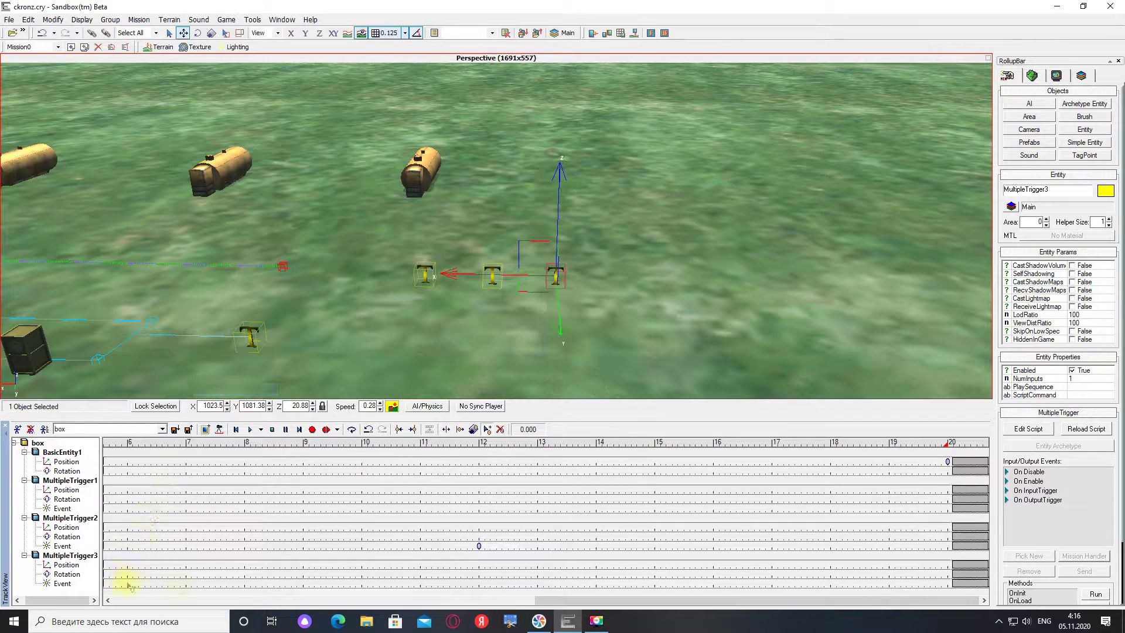
# Step: Add a key at time 20 on MultipleTrigger3's Event track and make it fire the InputTrigger event
pyautogui.doubleClick(949, 585)
pyautogui.click(155, 526)
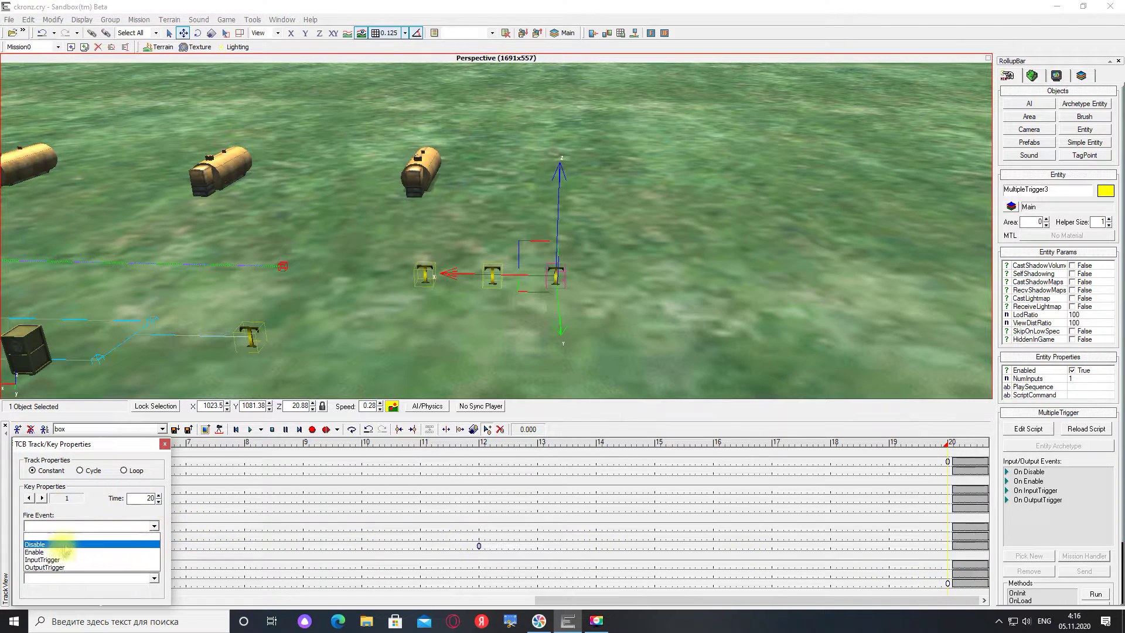
pyautogui.click(56, 560)
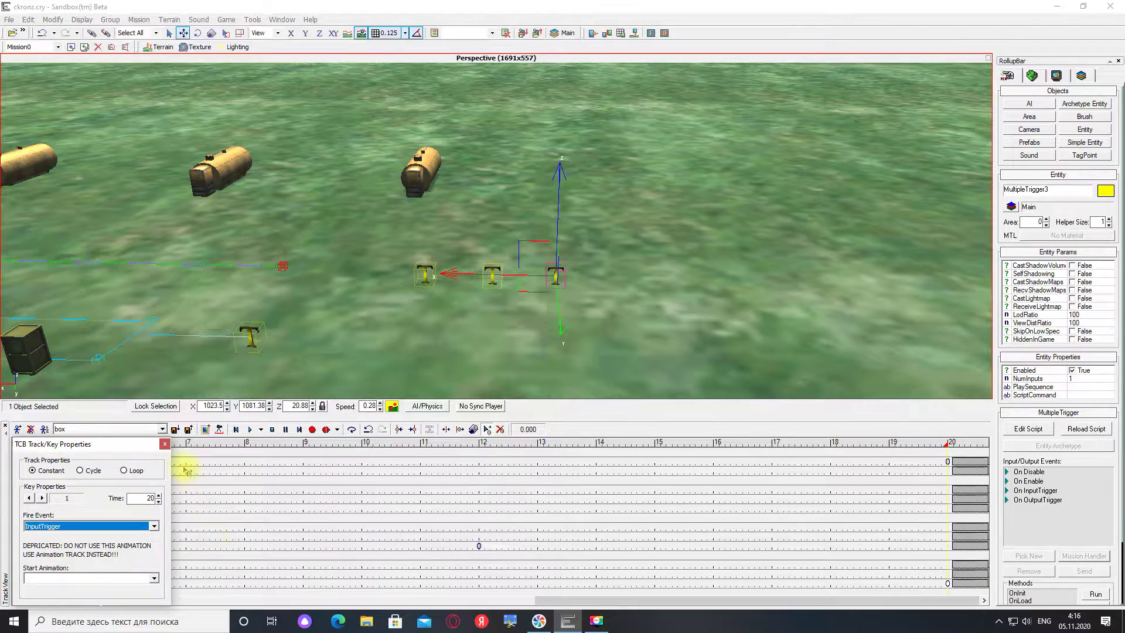
pyautogui.click(165, 445)
# Step: Link MultipleTrigger1's On OutputTrigger event to the explosive fuel tank farthest from the row of triggers
pyautogui.press('s')
pyautogui.click(438, 335)
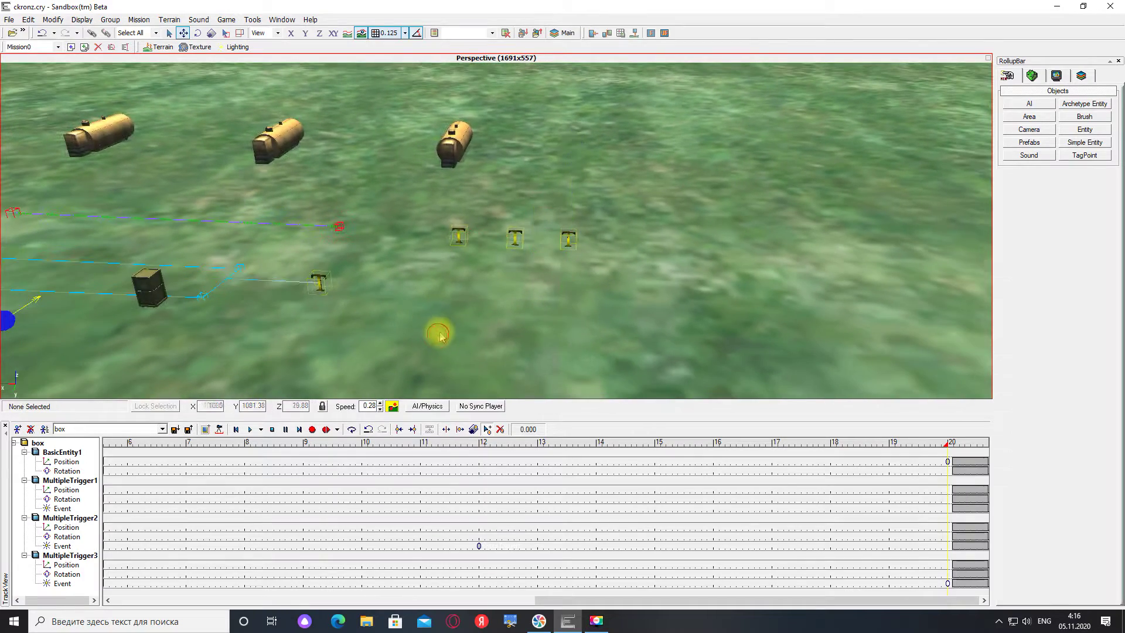
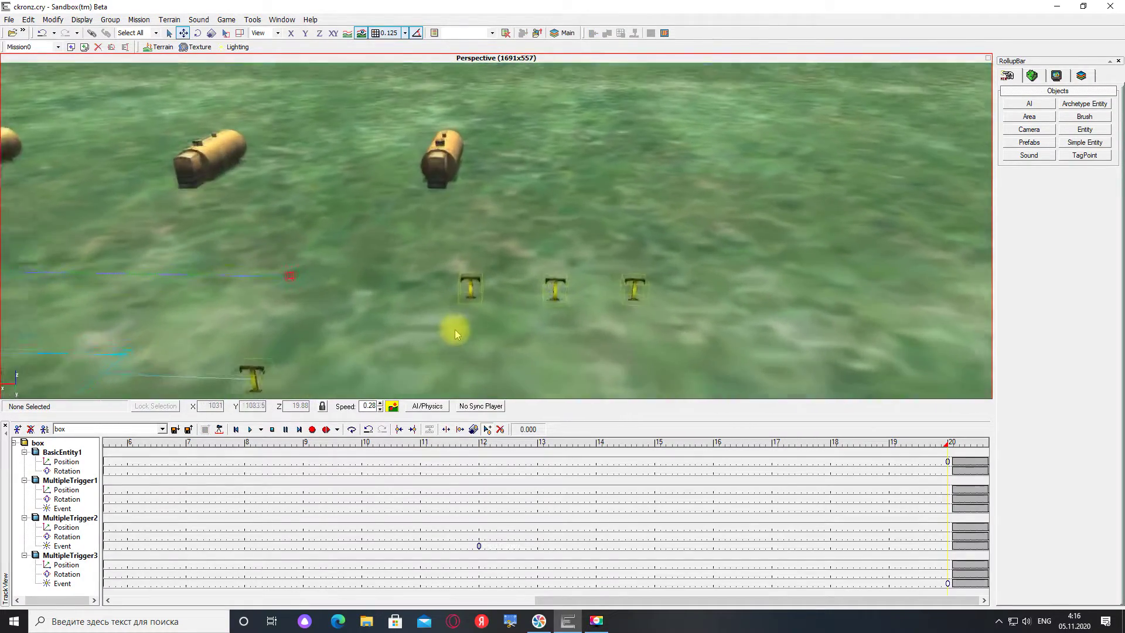
pyautogui.press('s')
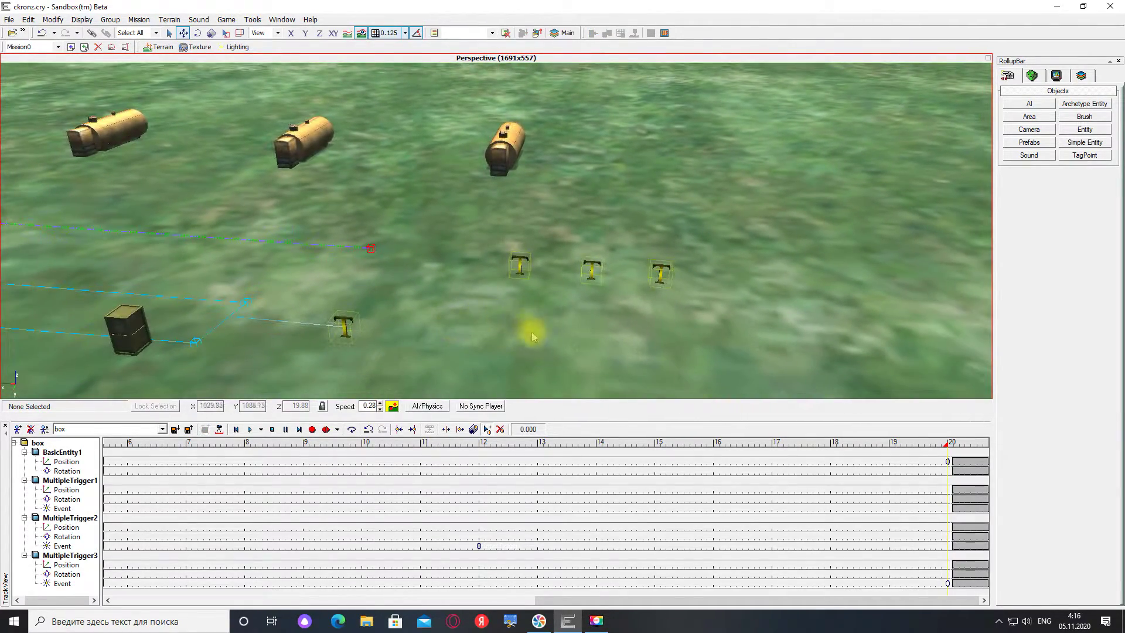
pyautogui.click(512, 258)
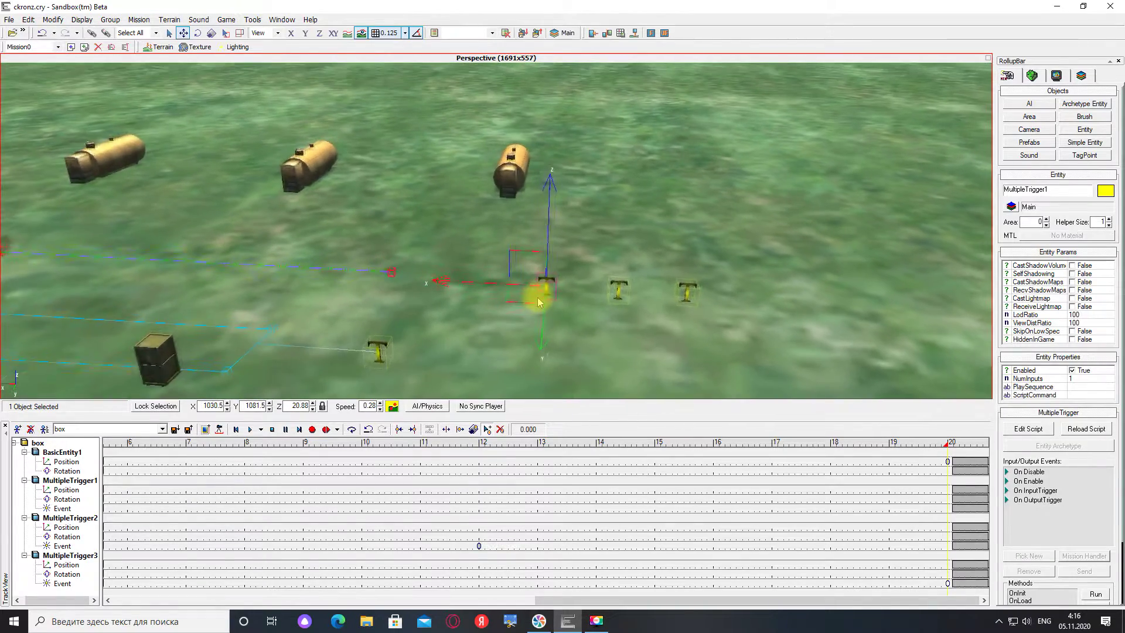
pyautogui.press('w')
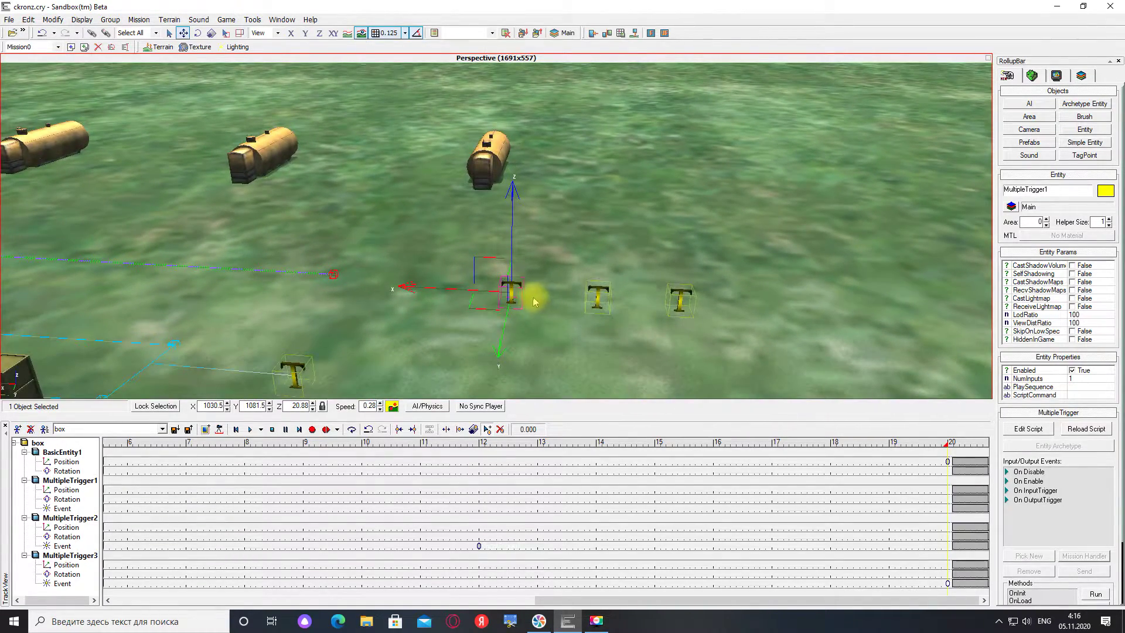
pyautogui.press('a')
pyautogui.press('s')
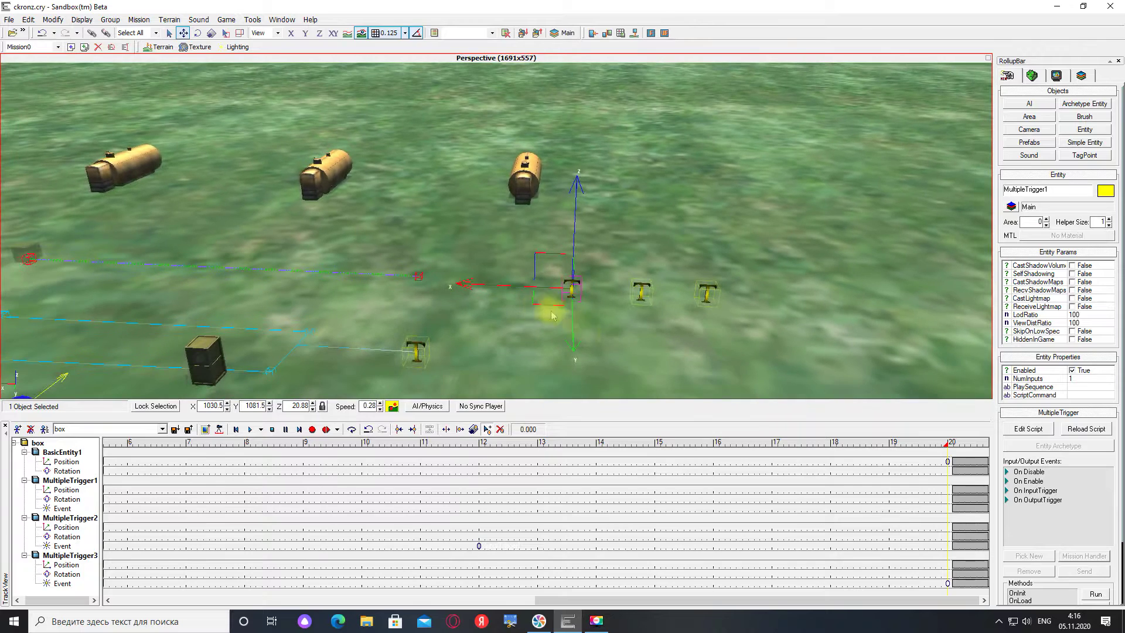
pyautogui.click(1038, 500)
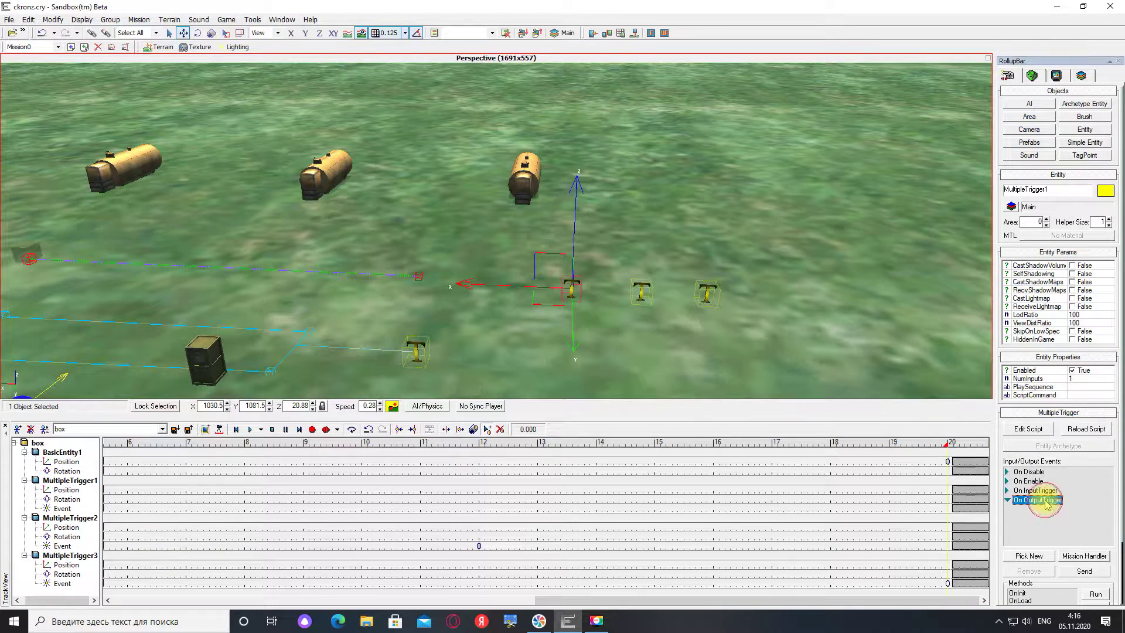
pyautogui.click(1030, 556)
pyautogui.click(148, 154)
pyautogui.moveTo(216, 144); pyautogui.dragTo(209, 139, button='right')
pyautogui.press('w')
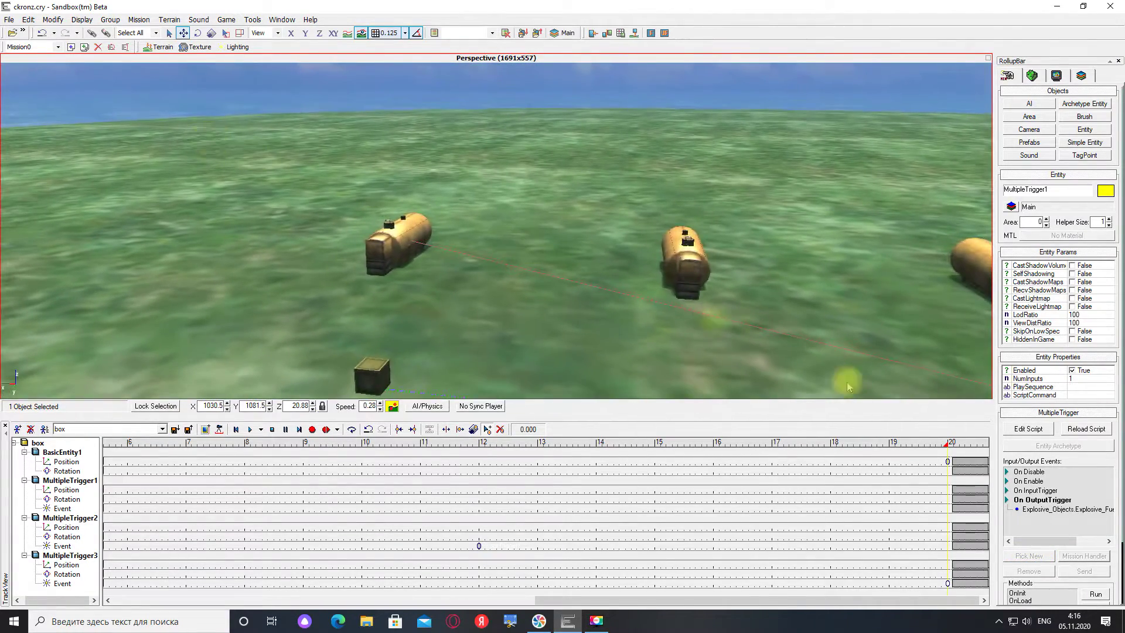
# Step: Set the fuel tank target of MultipleTrigger1's On OutputTrigger event to Explode
pyautogui.click(1076, 515)
pyautogui.click(1078, 511)
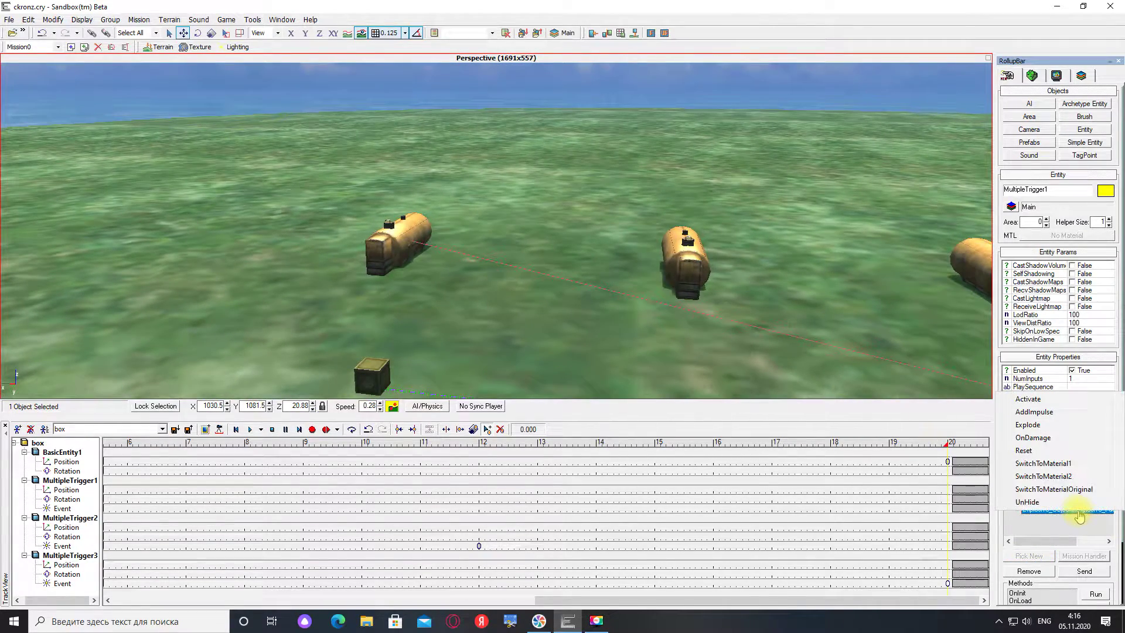
pyautogui.click(1046, 427)
# Step: Link MultipleTrigger2's On OutputTrigger event to the middle explosive fuel tank and set that target to Explode
pyautogui.moveTo(739, 317); pyautogui.dragTo(745, 308, button='right')
pyautogui.click(742, 302)
pyautogui.click(1036, 500)
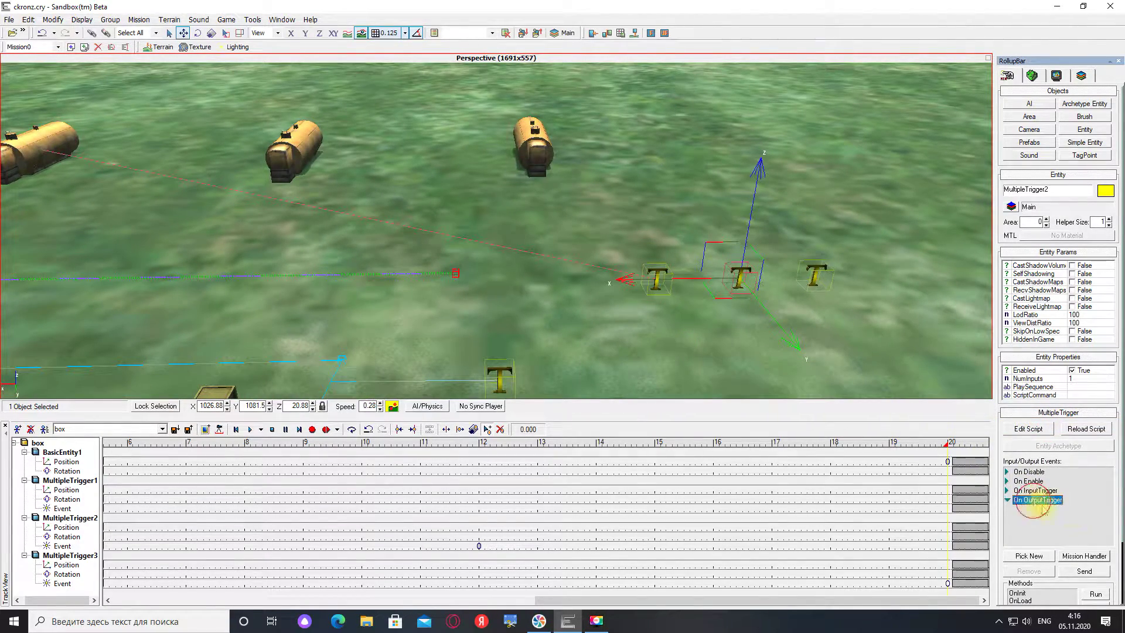
pyautogui.click(315, 149)
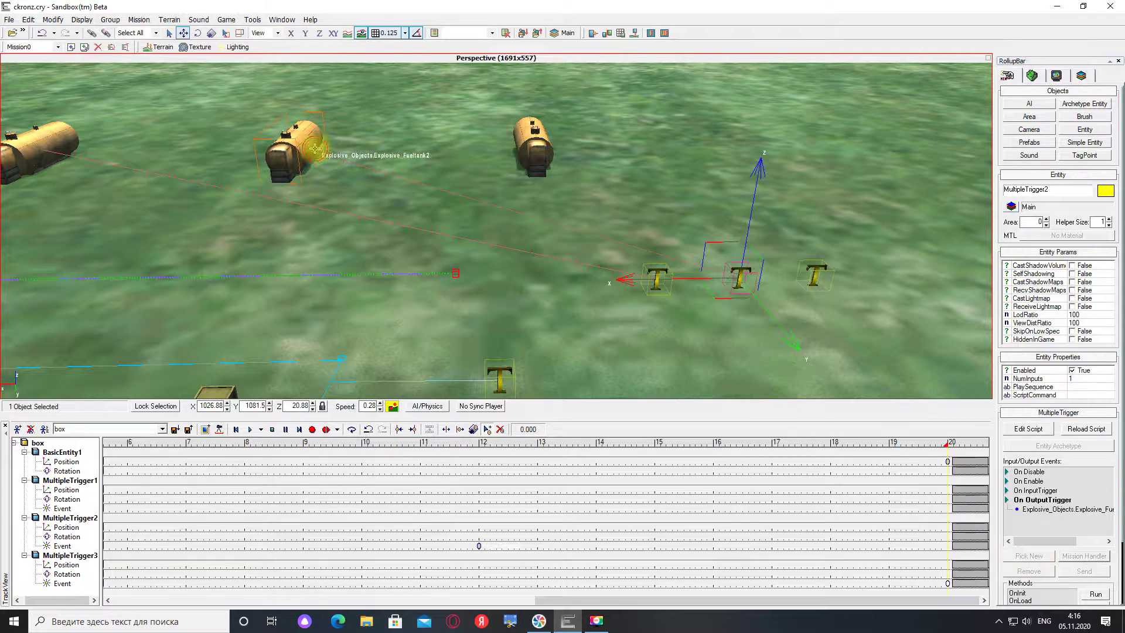
pyautogui.doubleClick(1063, 511)
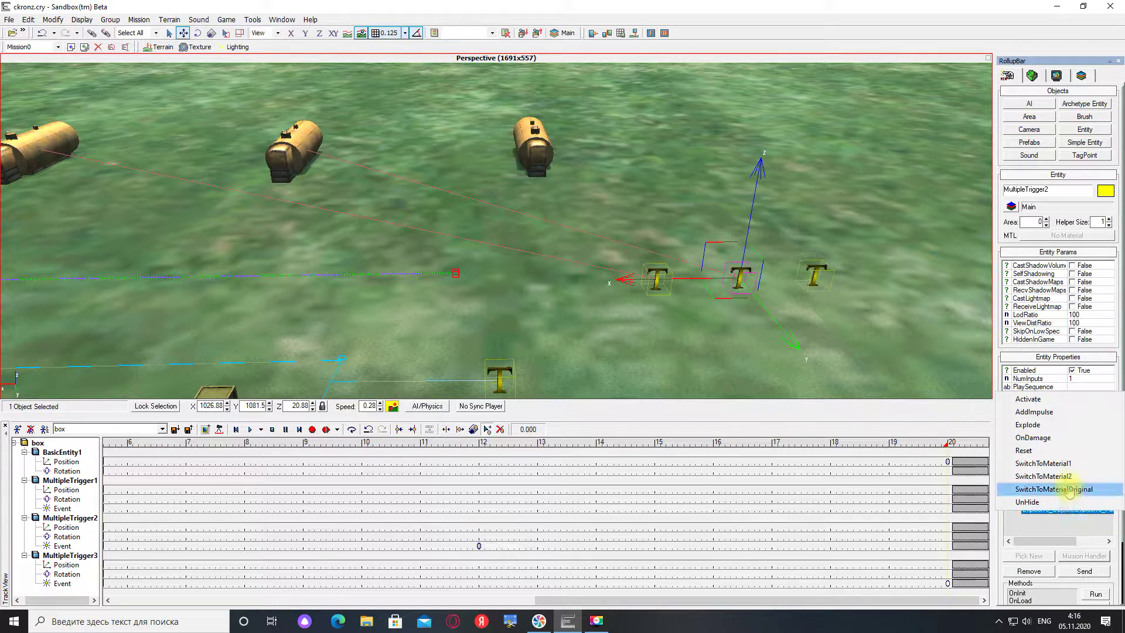
pyautogui.click(1049, 425)
# Step: Link MultipleTrigger3's On OutputTrigger event to the fuel tank nearest the row of triggers and set that target to Explode
pyautogui.moveTo(809, 322); pyautogui.dragTo(782, 319, button='middle')
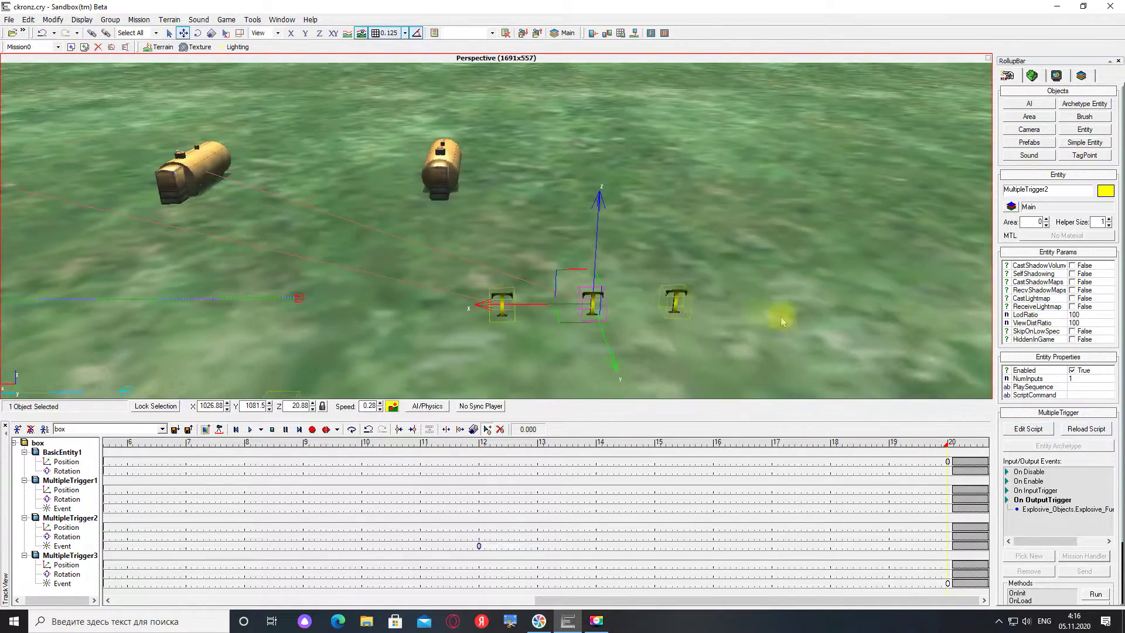
pyautogui.click(669, 302)
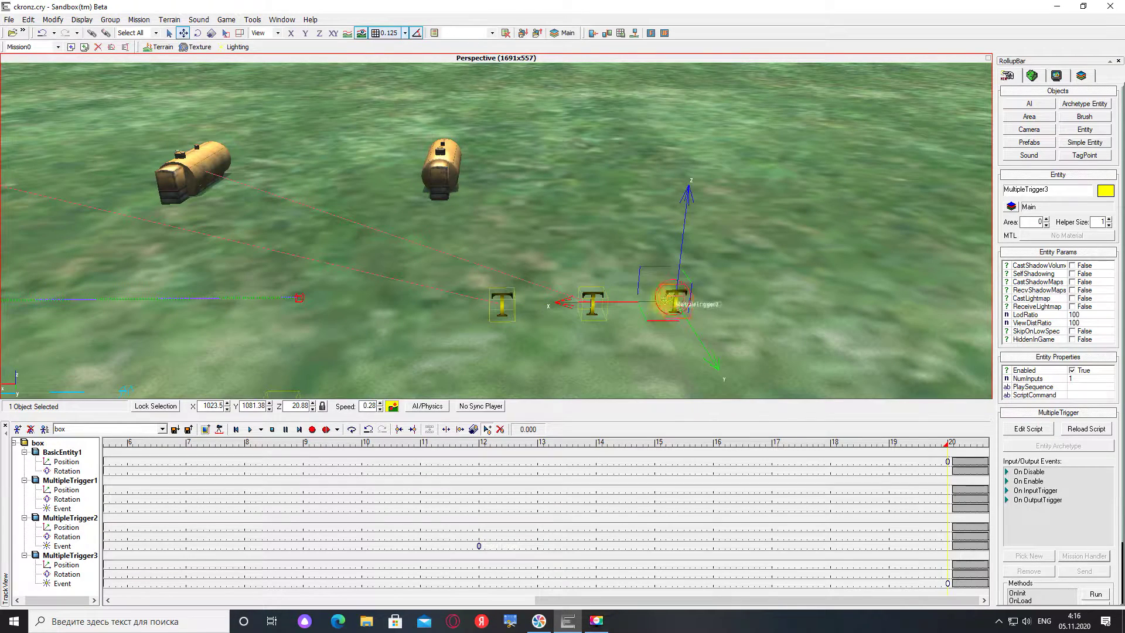
pyautogui.click(1035, 500)
pyautogui.click(1029, 556)
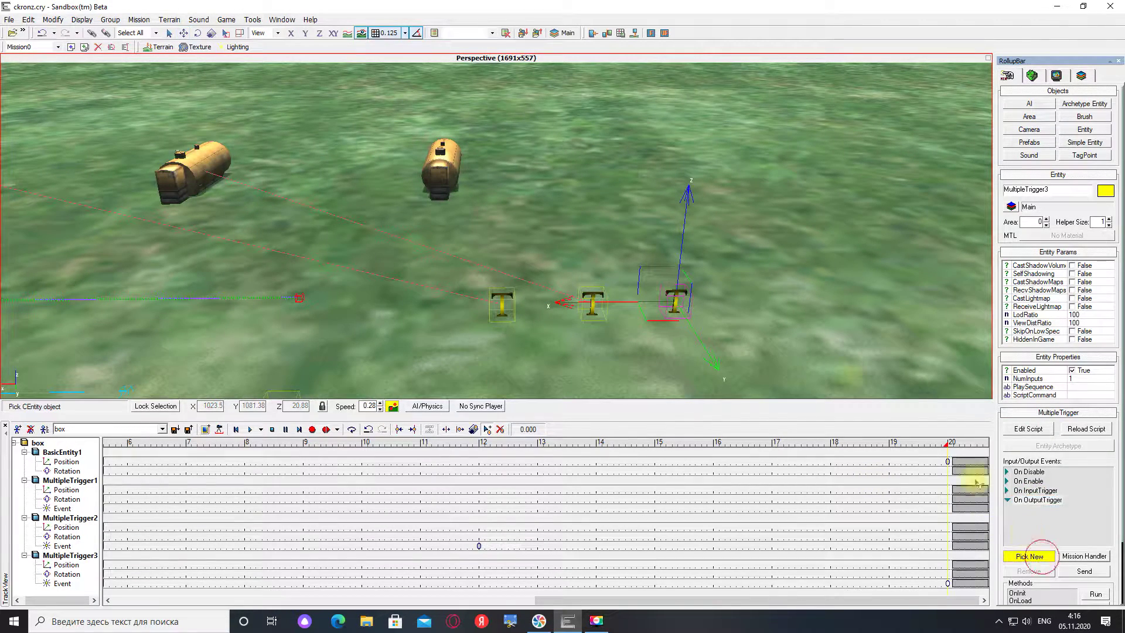
pyautogui.click(456, 170)
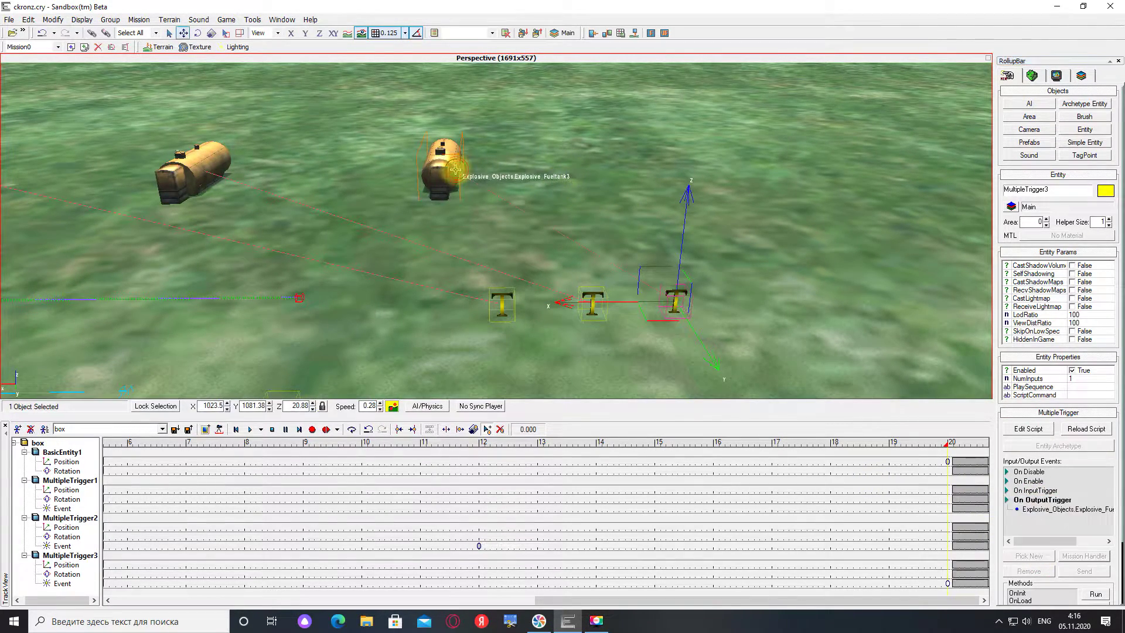
pyautogui.click(1046, 510)
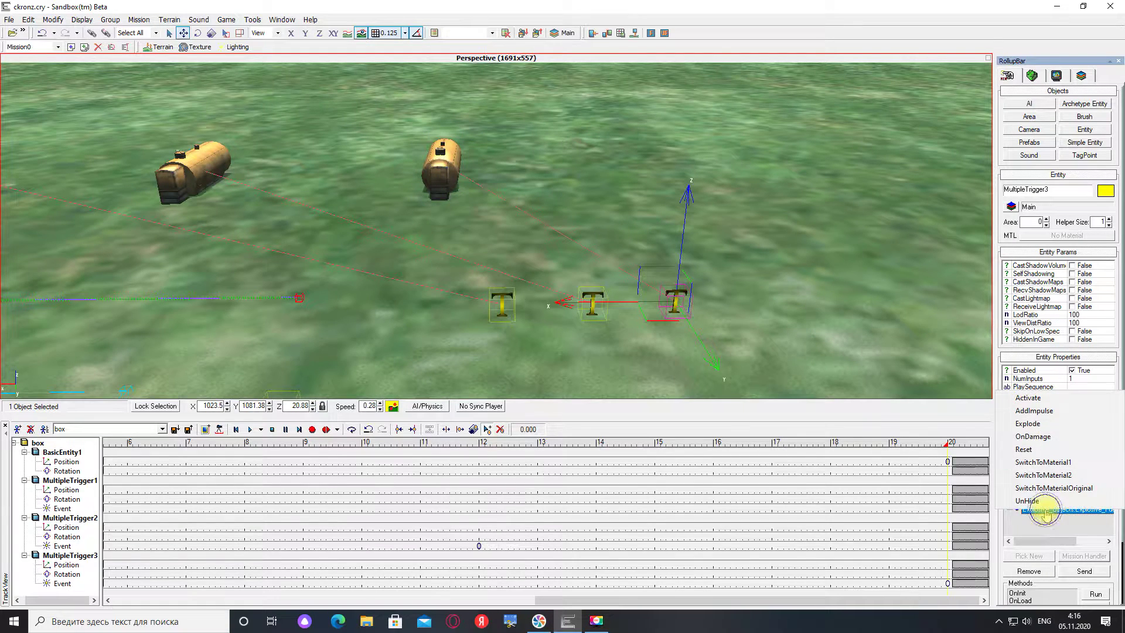
pyautogui.click(1047, 426)
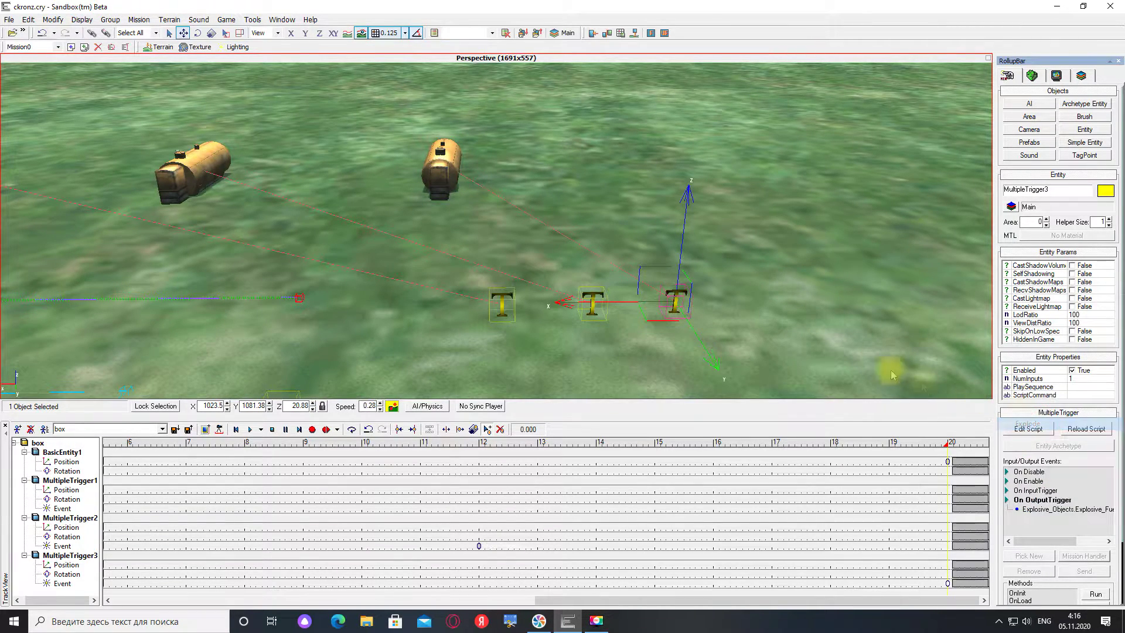
# Step: Close the Track View and review the Event_gogo function in the mission's ckronz.lua script
pyautogui.click(6, 426)
pyautogui.moveTo(274, 383); pyautogui.dragTo(273, 384, button='right')
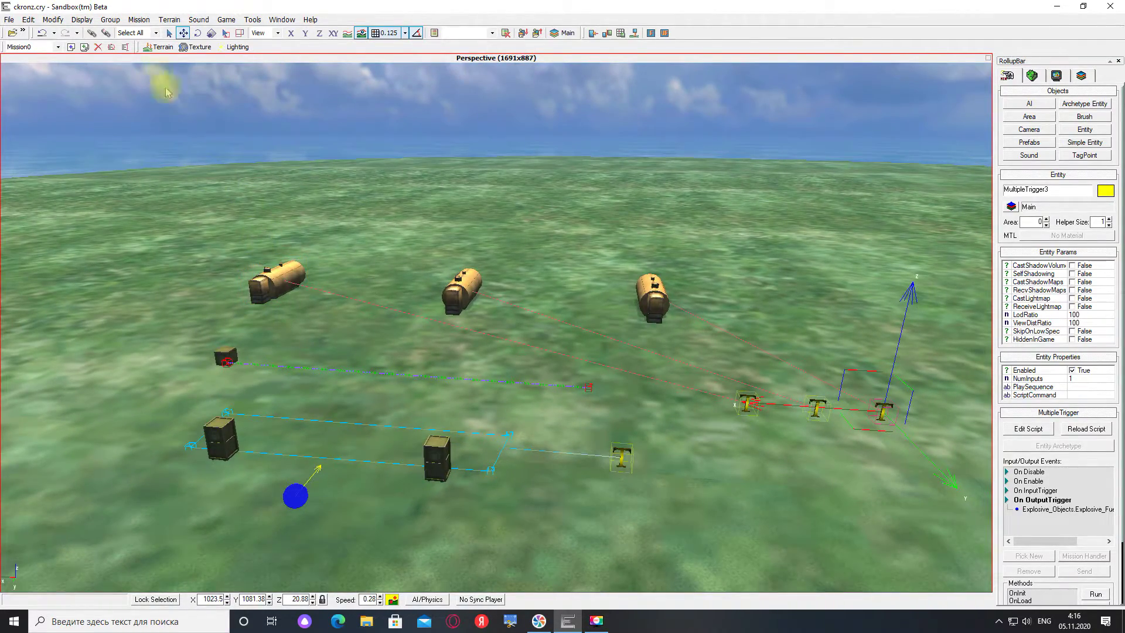
pyautogui.click(139, 22)
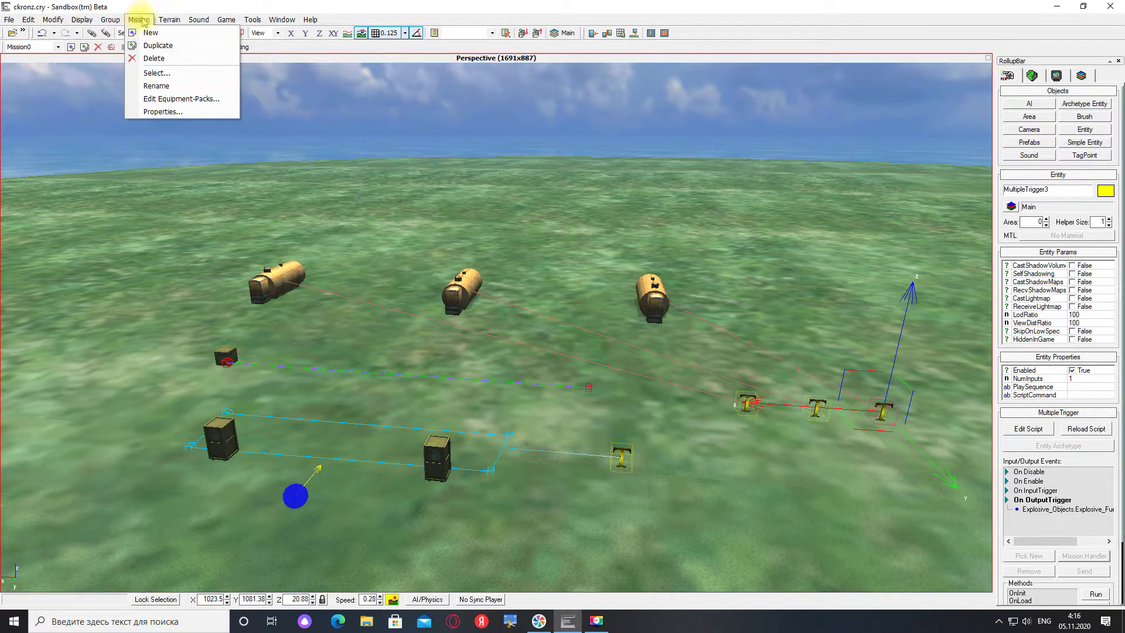
pyautogui.click(162, 112)
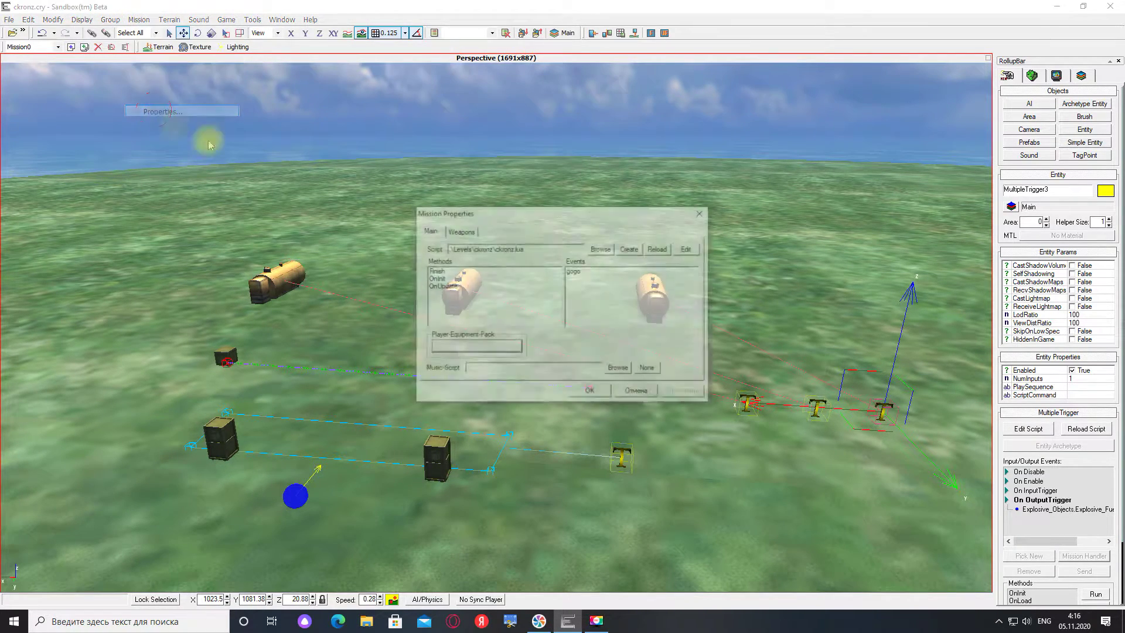
pyautogui.click(696, 251)
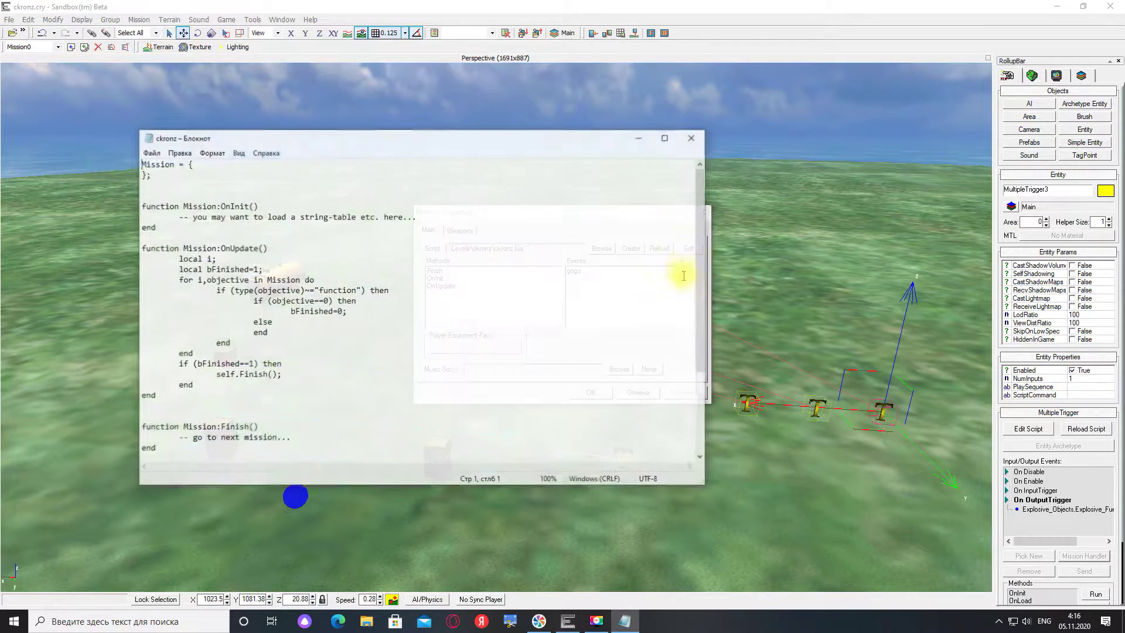
pyautogui.moveTo(704, 236); pyautogui.dragTo(705, 357)
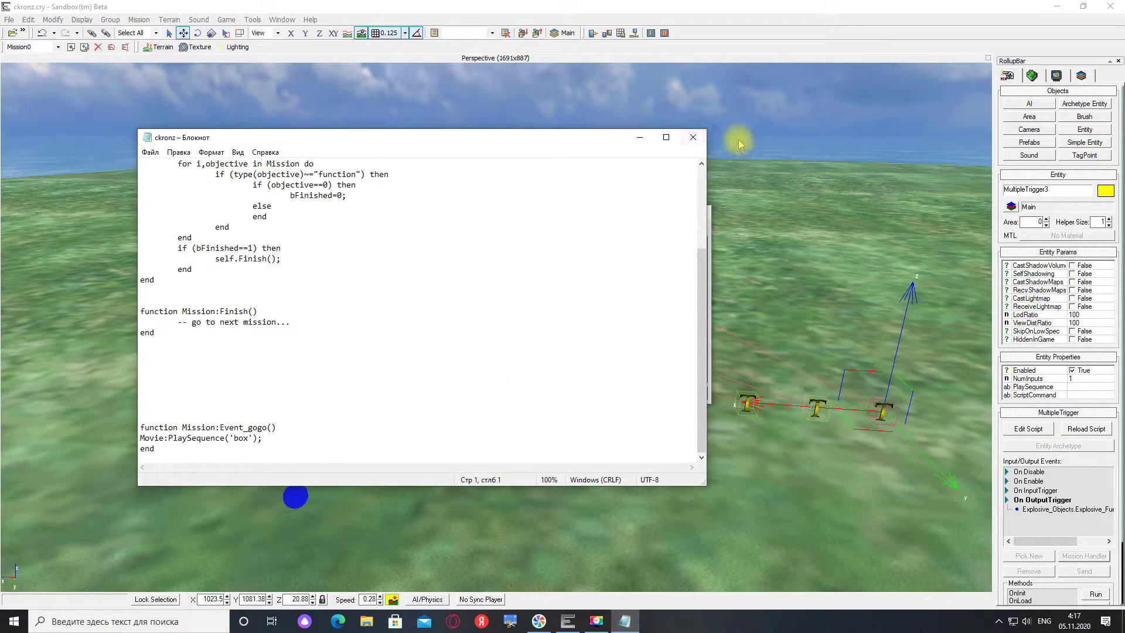
pyautogui.click(696, 138)
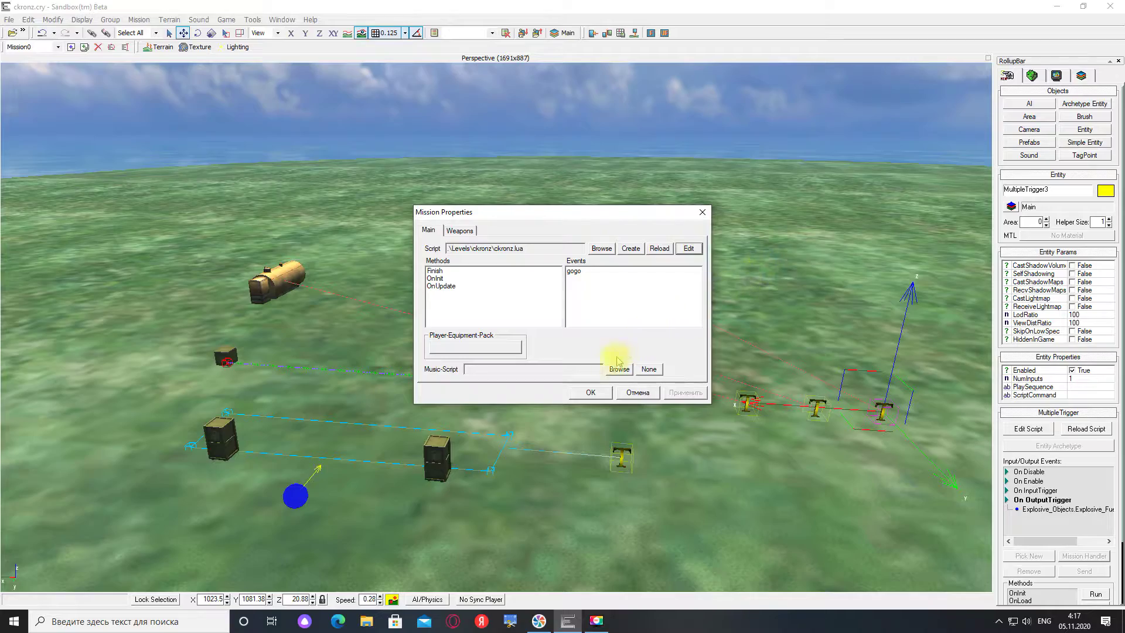
pyautogui.click(591, 392)
# Step: Assign the gogo mission handler to AreaTrigger1's On Enter event
pyautogui.press('w')
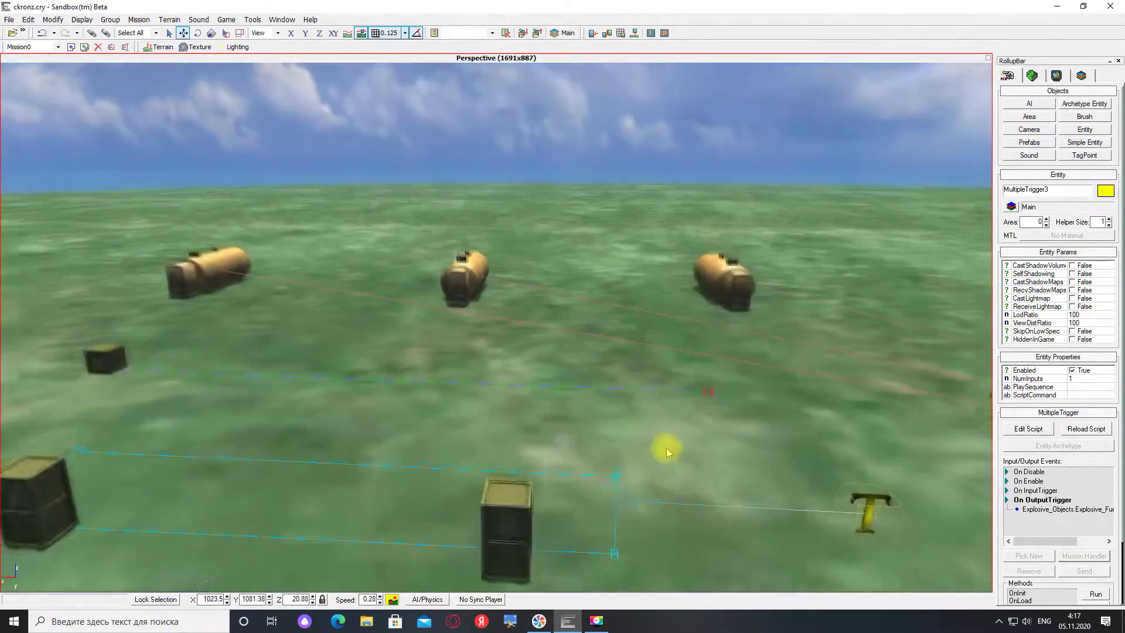
pyautogui.press('s')
pyautogui.moveTo(666, 448); pyautogui.dragTo(666, 448, button='right')
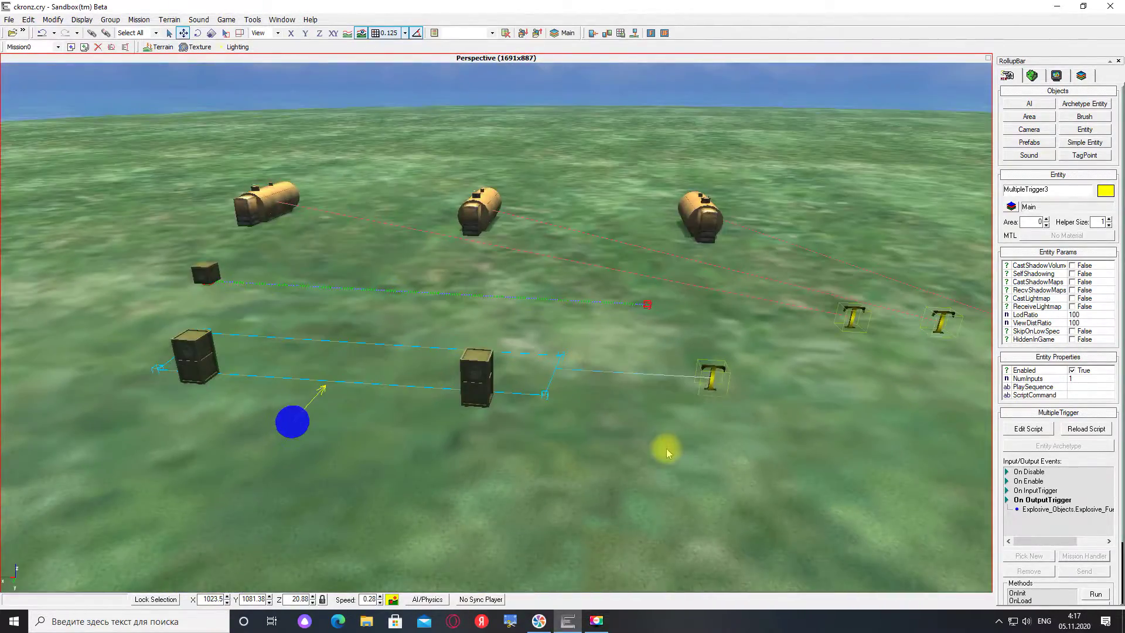
pyautogui.moveTo(434, 420); pyautogui.dragTo(433, 421, button='right')
pyautogui.press('w')
pyautogui.press('w')
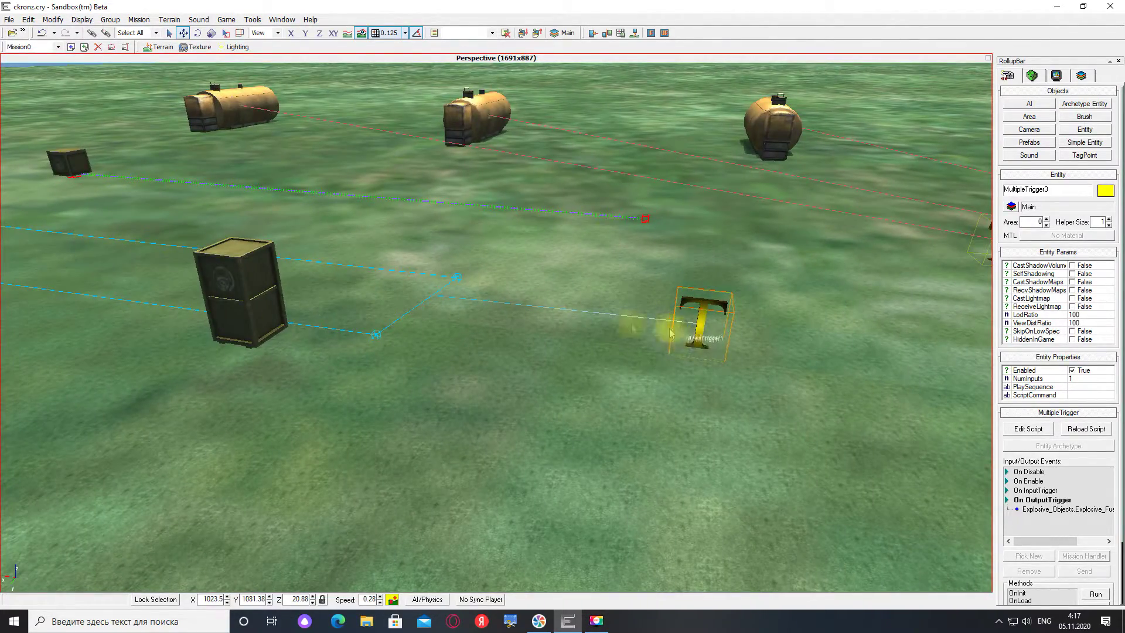
pyautogui.click(683, 335)
pyautogui.press('s')
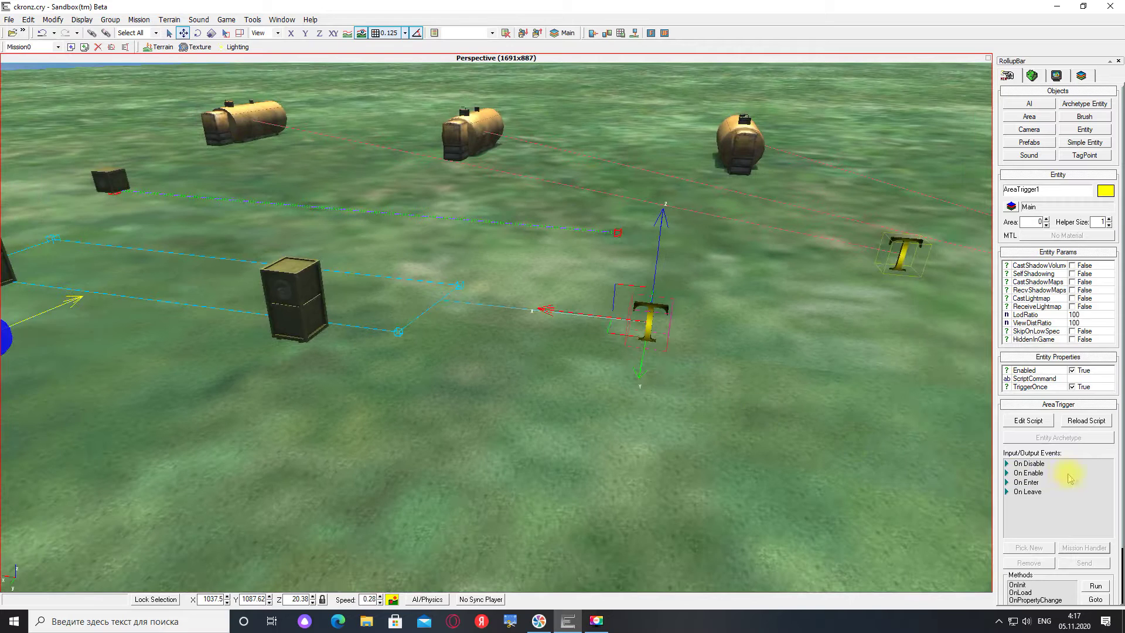
pyautogui.click(1030, 484)
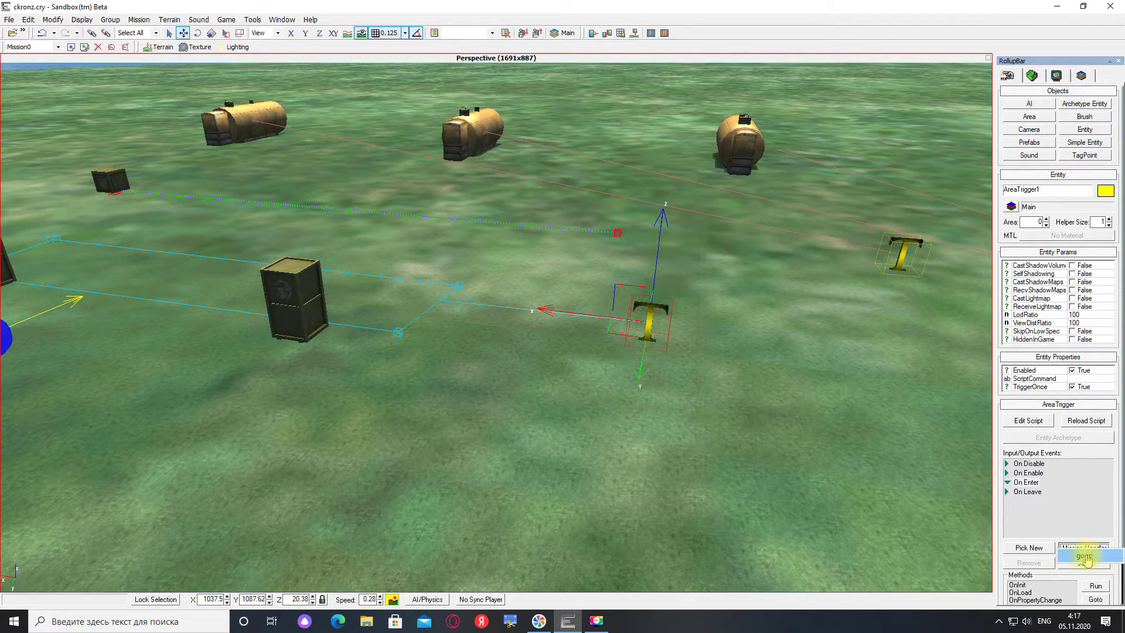
pyautogui.click(1084, 556)
# Step: Deselect the trigger, enter game mode near the area shape and walk between the two stacked crates to start the sequence
pyautogui.moveTo(833, 460); pyautogui.dragTo(828, 465, button='right')
pyautogui.click(703, 449)
pyautogui.press('a')
pyautogui.moveTo(704, 449); pyautogui.dragTo(685, 440, button='right')
pyautogui.press('d')
pyautogui.press('w')
pyautogui.press('s')
pyautogui.press('w')
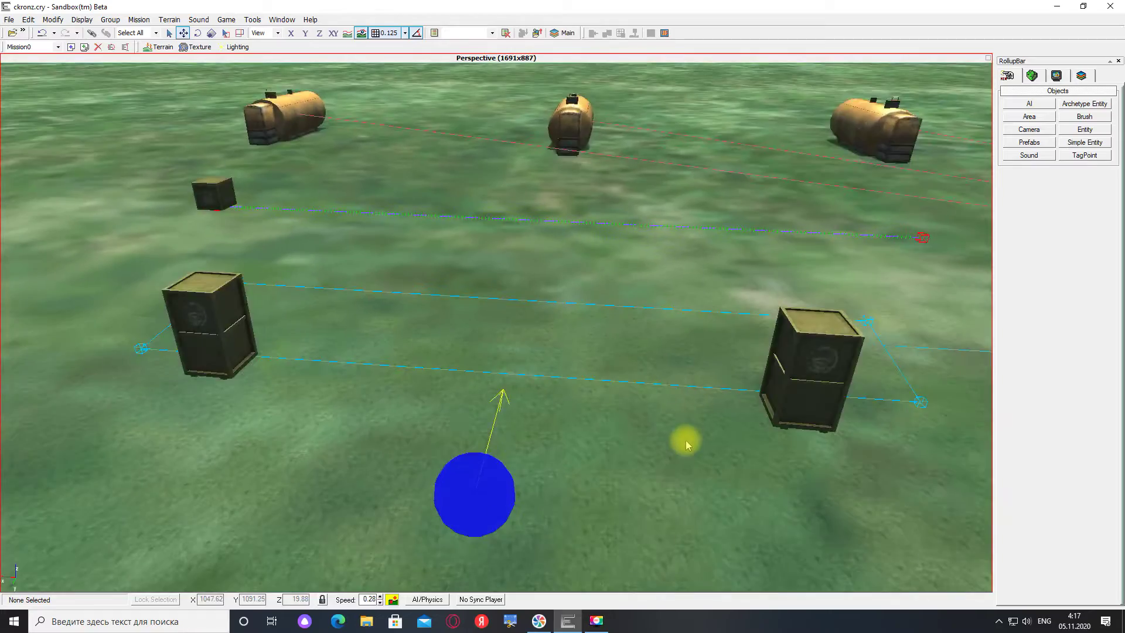
pyautogui.scroll(2, 685, 441)
pyautogui.hotkey('ctrl', 'g')
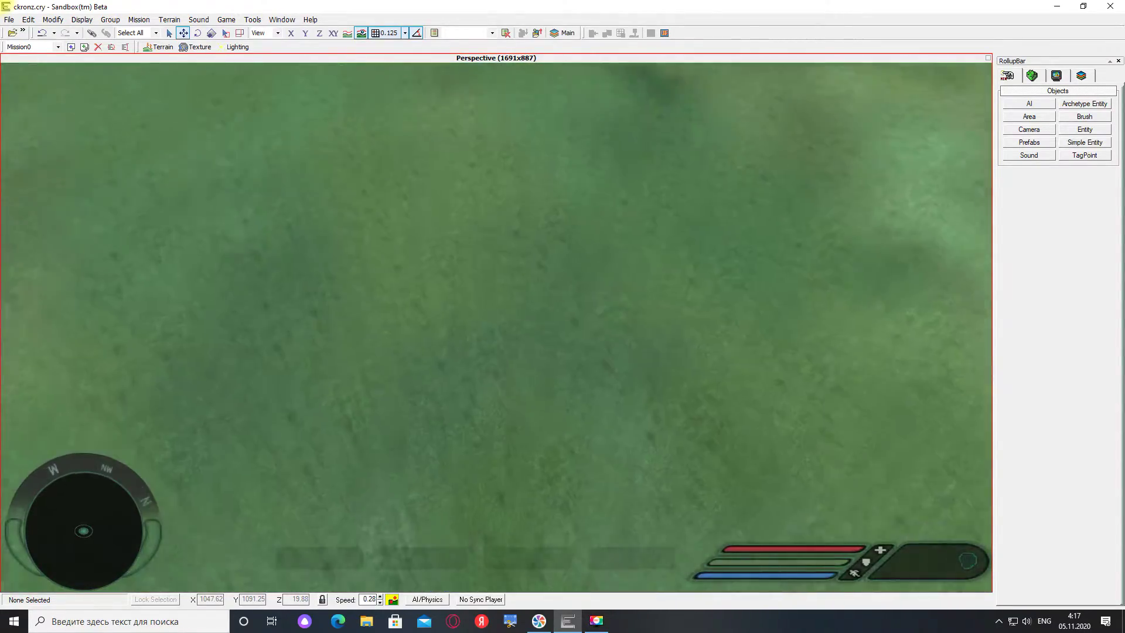
pyautogui.press('s')
pyautogui.press('space')
pyautogui.press('w')
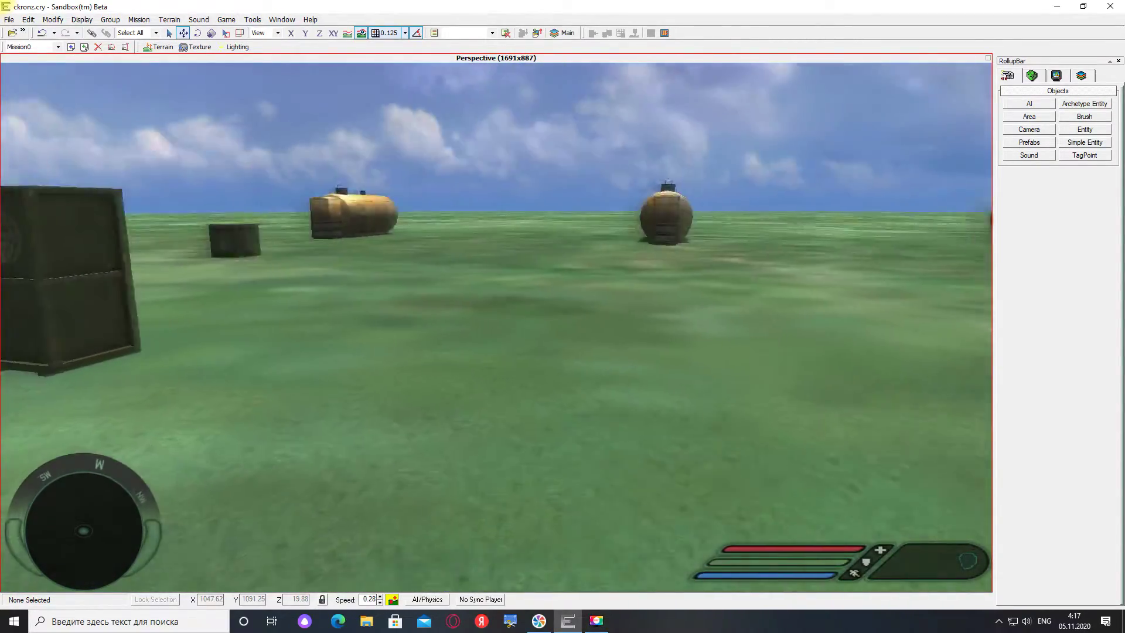
pyautogui.press('w')
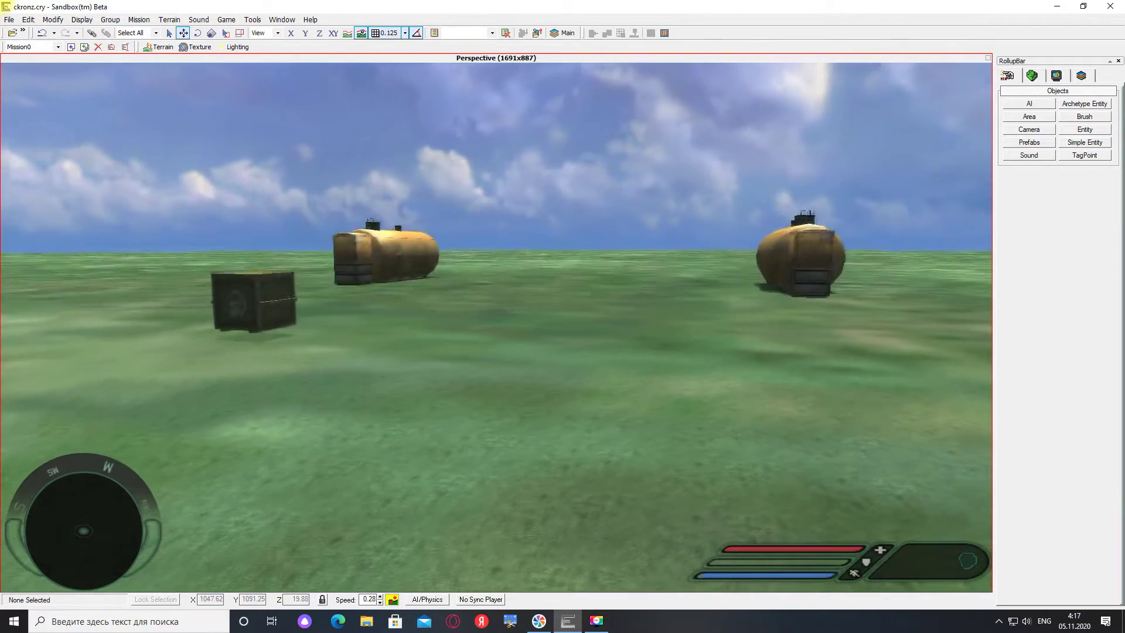
# Step: Follow the moving ammo crate in game mode and check the timed explosions of the three fuel tanks
pyautogui.press('a')
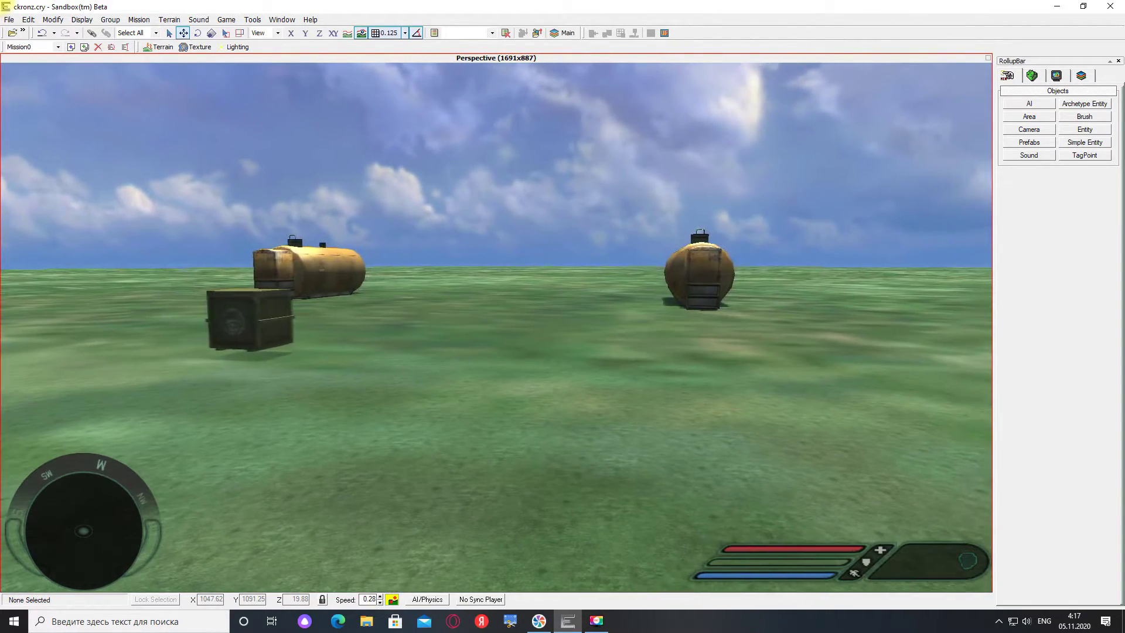
pyautogui.press('d')
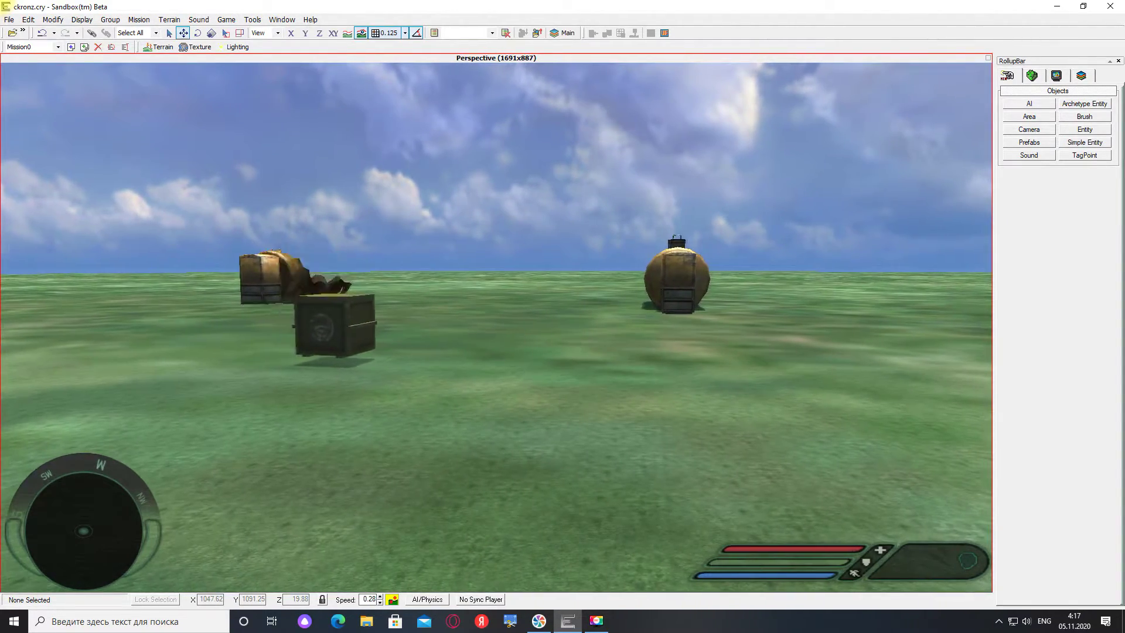
pyautogui.press('w')
pyautogui.press('a')
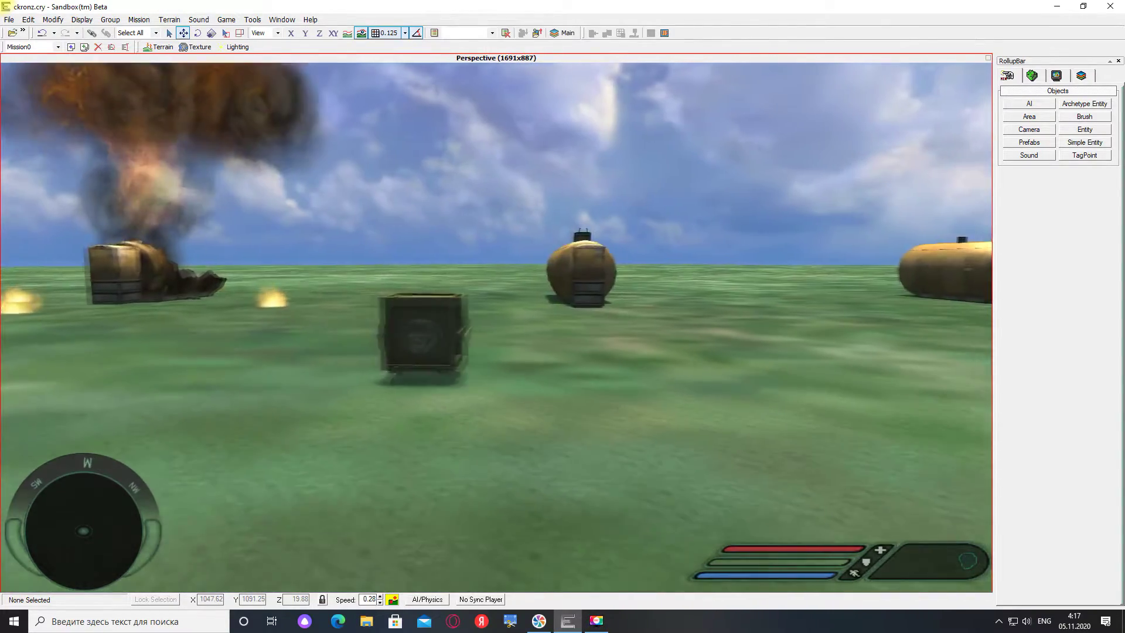
pyautogui.press('d')
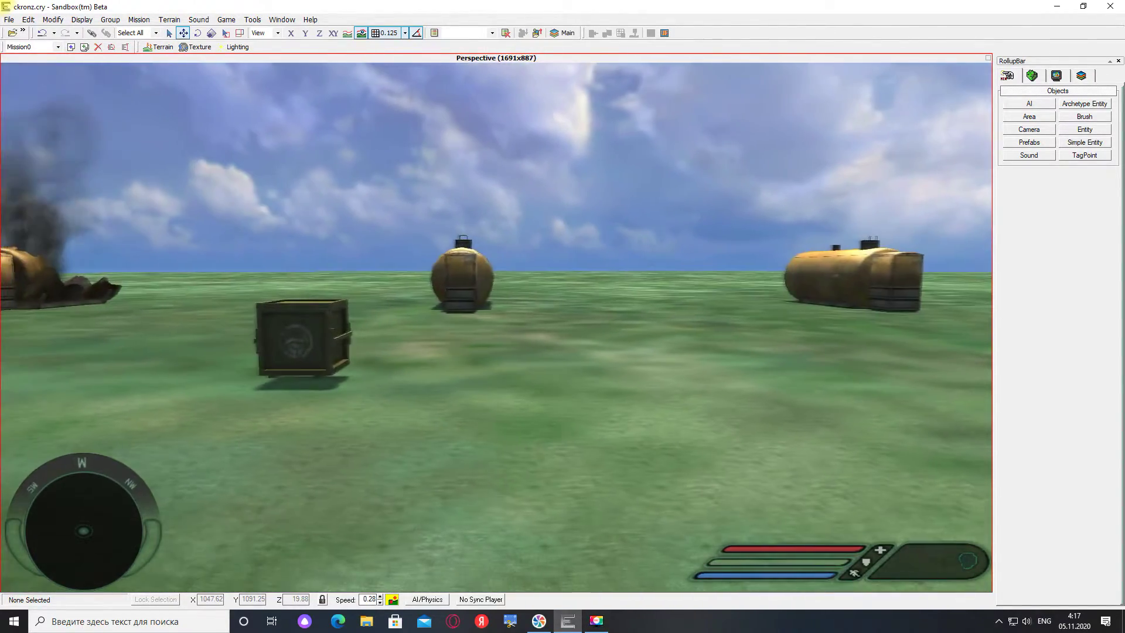
pyautogui.press('a')
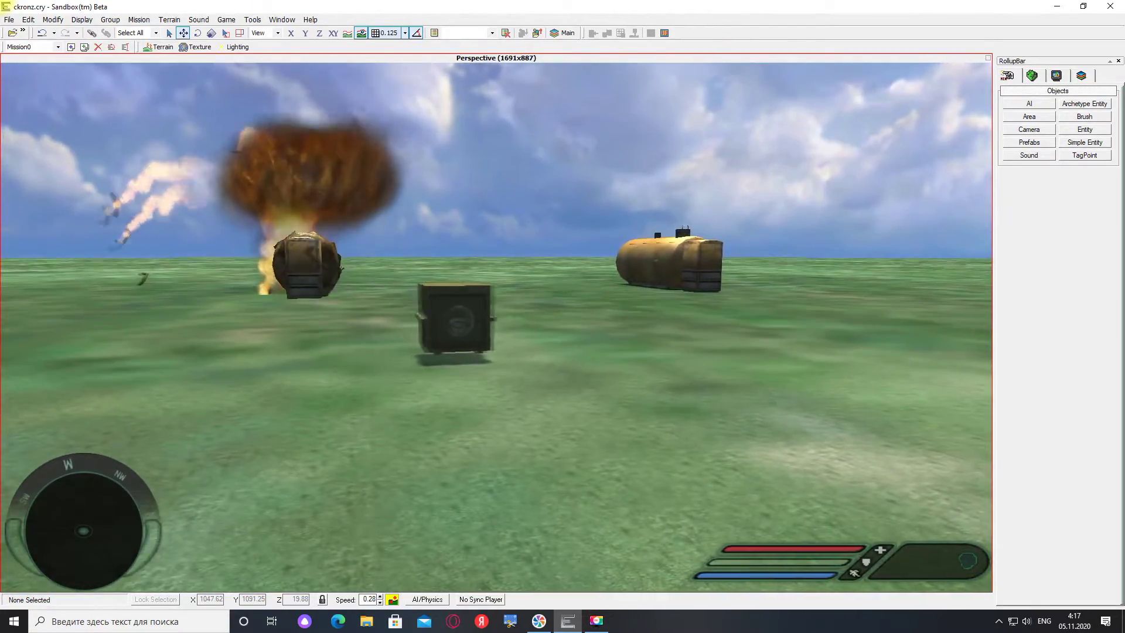
pyautogui.press('w')
pyautogui.press('s')
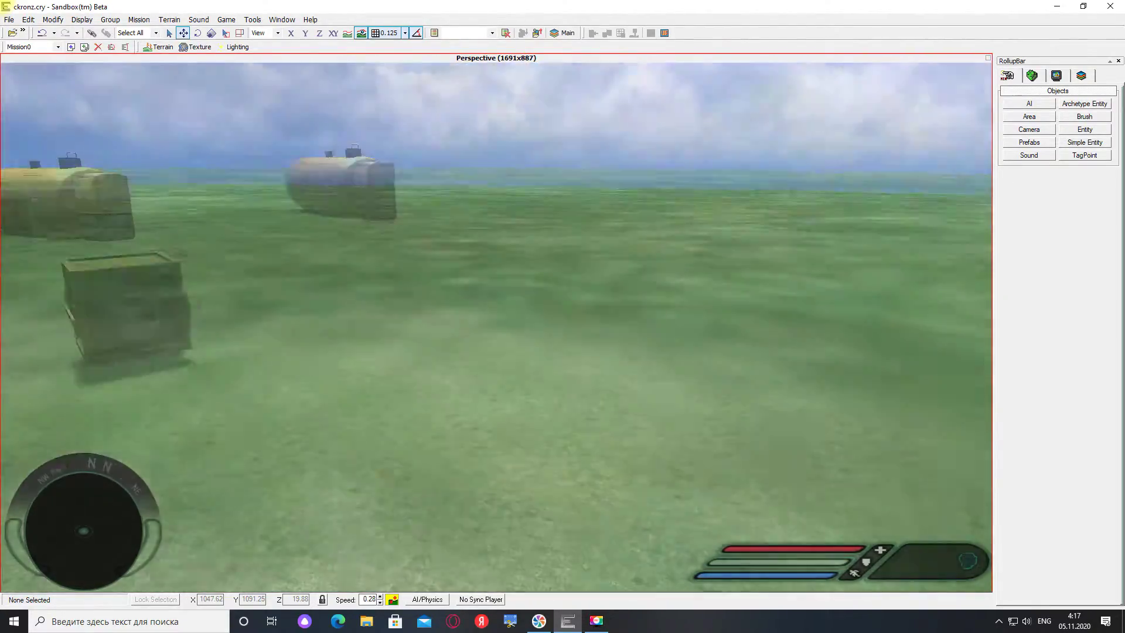
pyautogui.press('d')
pyautogui.press('s')
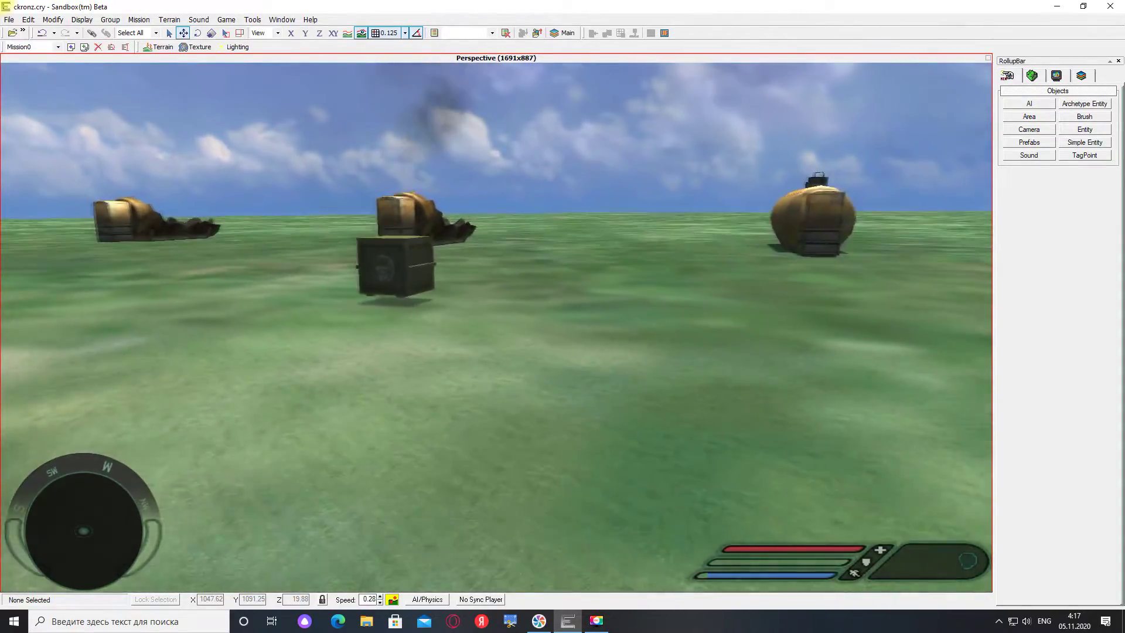
pyautogui.press('d')
pyautogui.press('s')
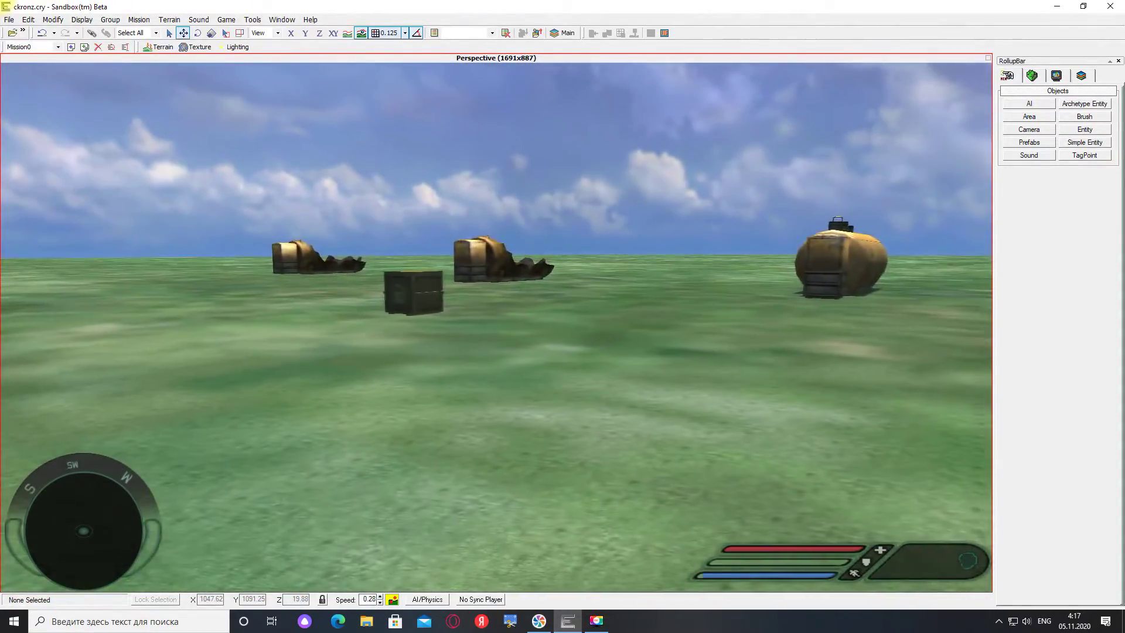
pyautogui.press('d')
pyautogui.press('a')
pyautogui.press('space')
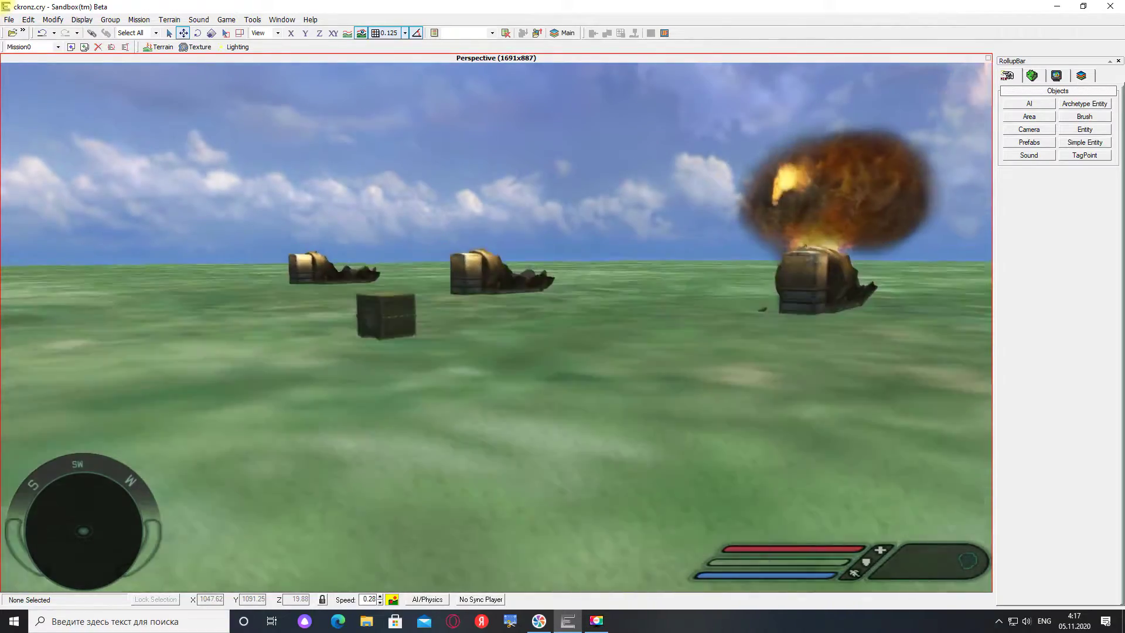
pyautogui.press('w')
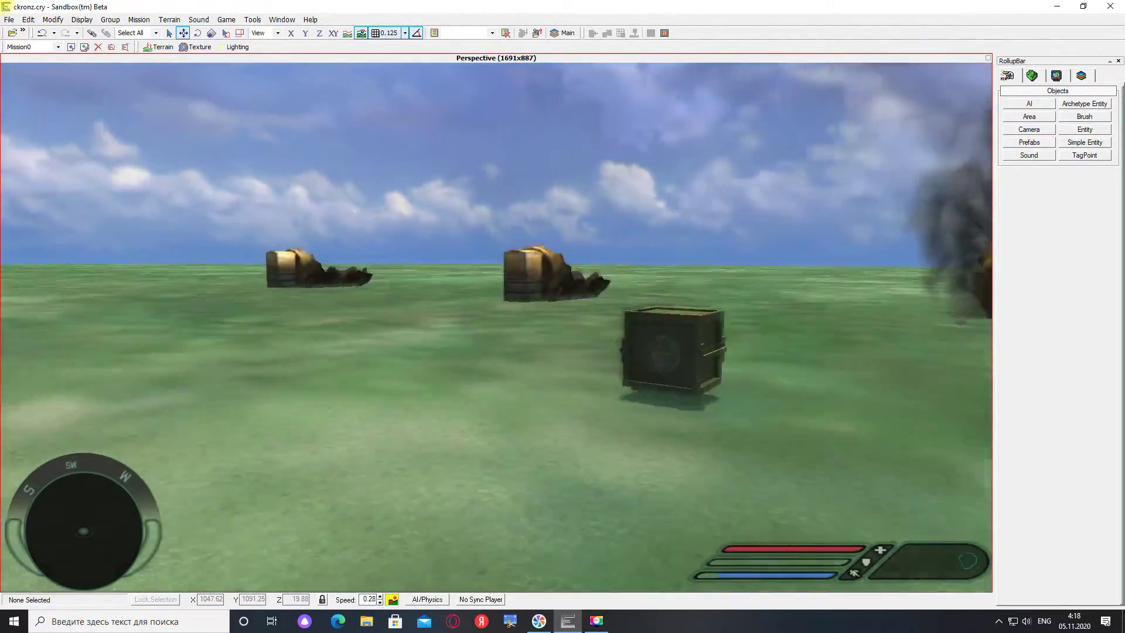
pyautogui.press('a')
pyautogui.press('s')
pyautogui.press('a')
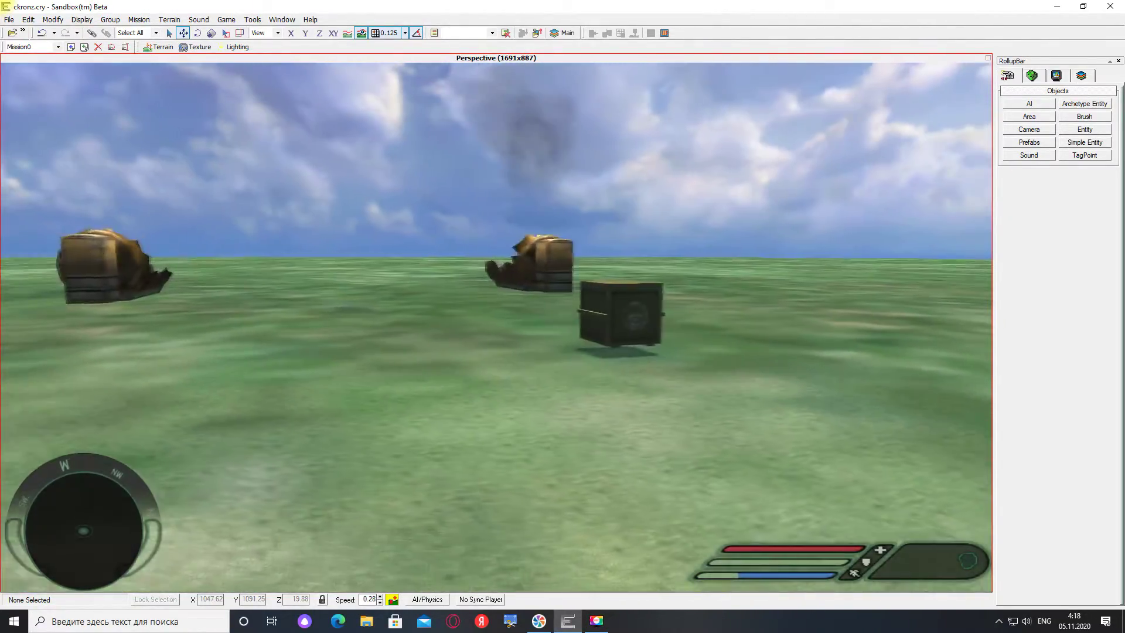
# Step: Leave game mode and look over the ammo crate's path, the three fuel tanks, the area shape and the linked triggers
pyautogui.press('space')
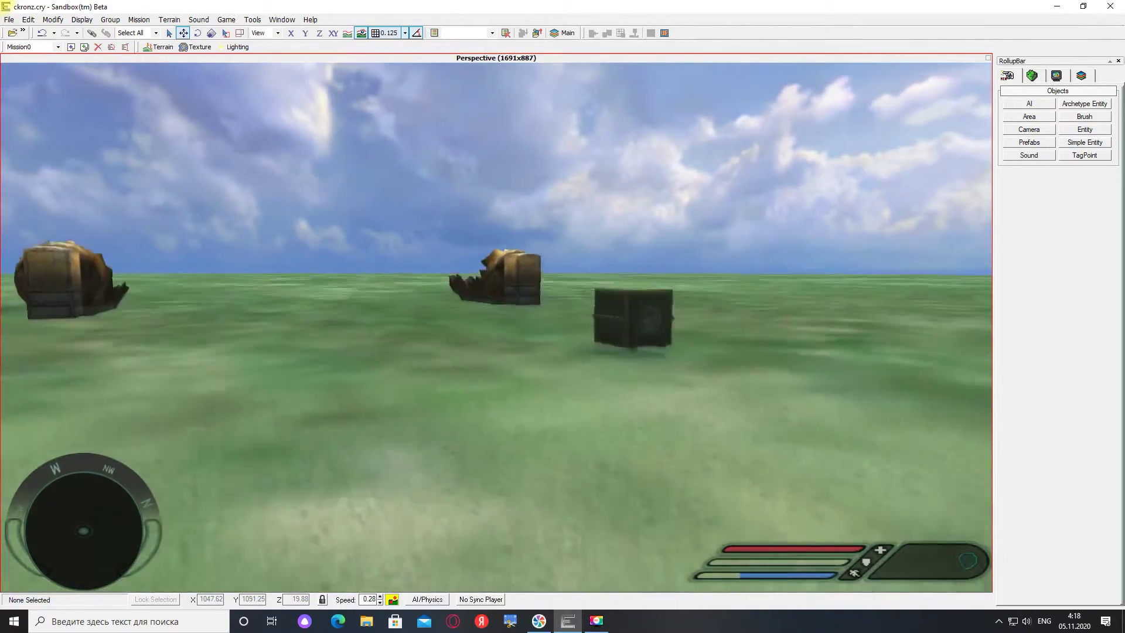
pyautogui.press('Escape')
pyautogui.moveTo(689, 419); pyautogui.dragTo(737, 446, button='right')
pyautogui.press('s')
pyautogui.press('s')
pyautogui.press('a')
pyautogui.press('w')
pyautogui.press('s')
pyautogui.press('d')
pyautogui.press('w')
pyautogui.press('s')
pyautogui.press('w')
pyautogui.press('s')
pyautogui.press('a')
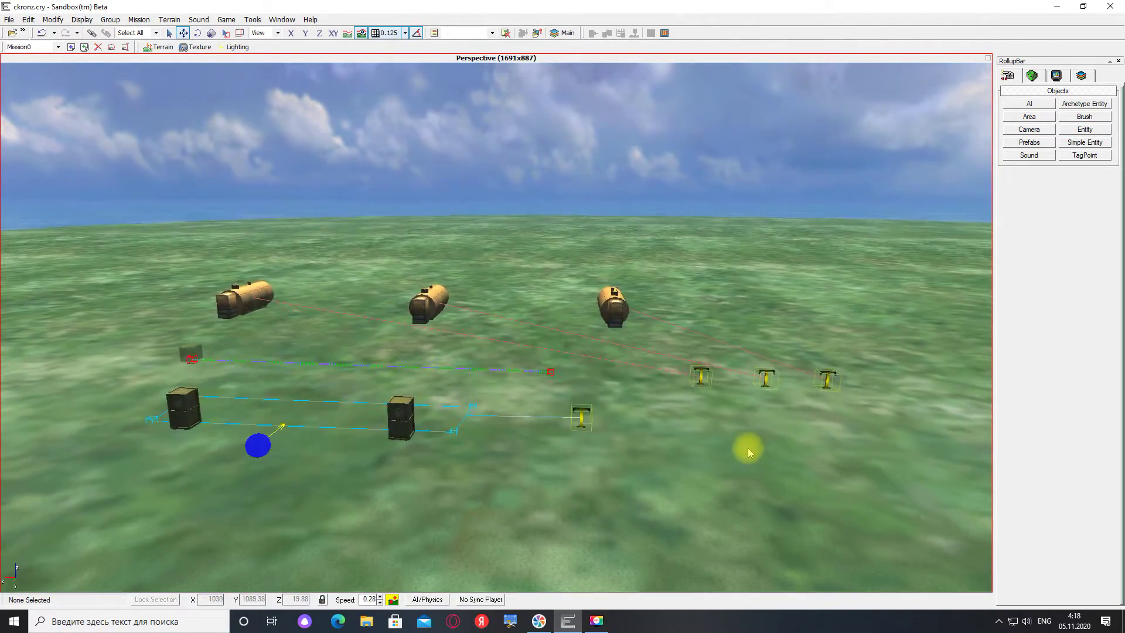
pyautogui.press('w')
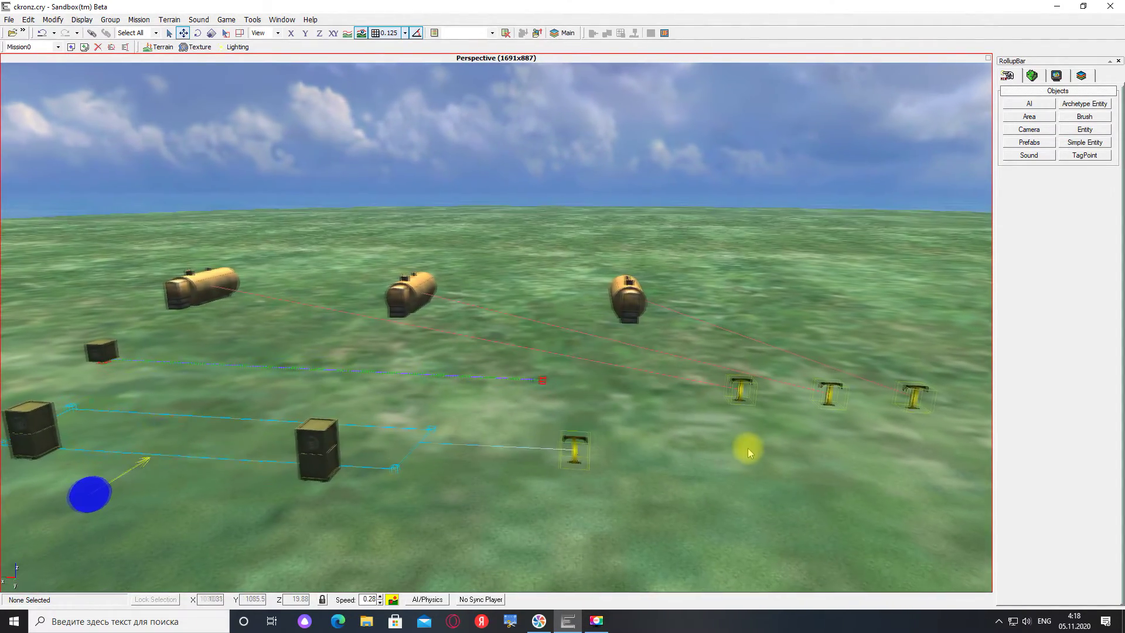
pyautogui.press('s')
pyautogui.press('a')
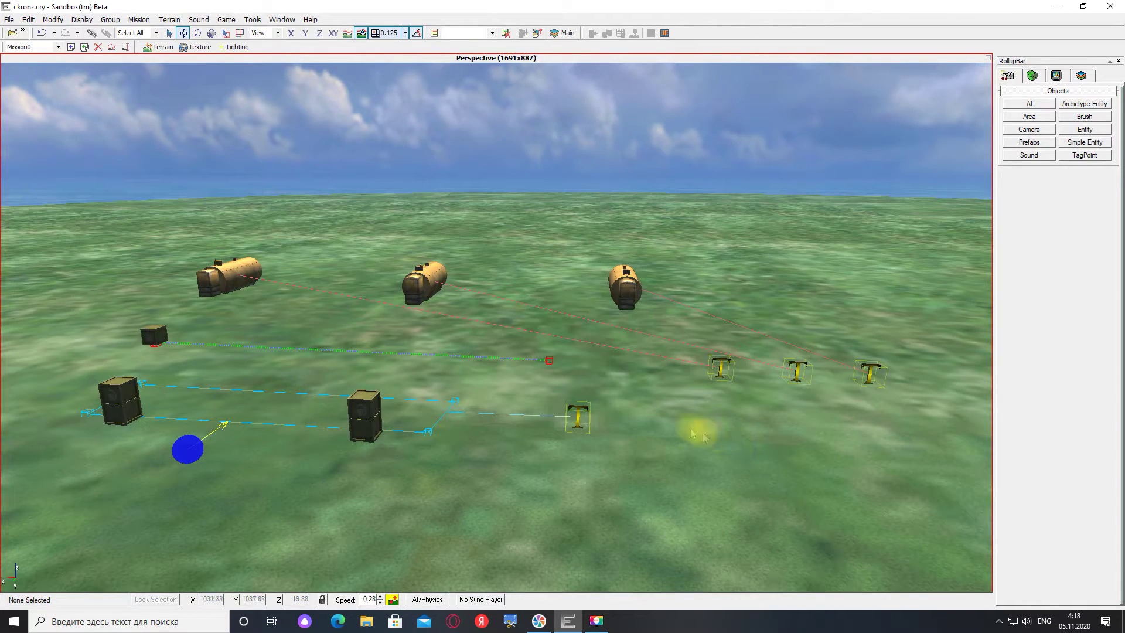
pyautogui.click(545, 359)
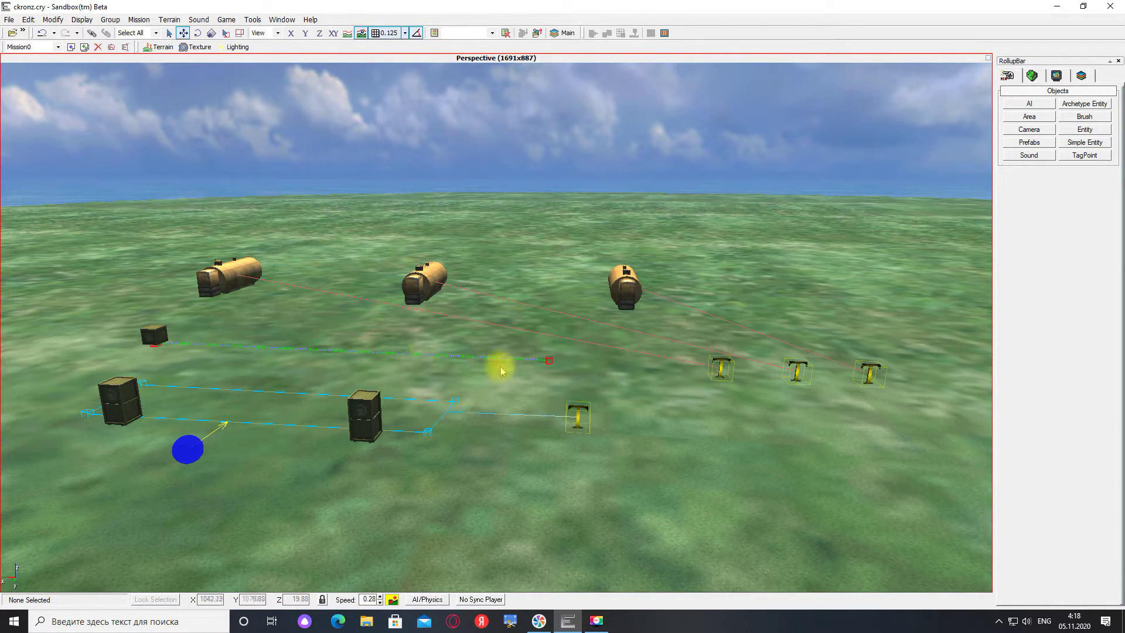
pyautogui.moveTo(593, 377); pyautogui.dragTo(599, 378, button='right')
pyautogui.press('w')
pyautogui.press('s')
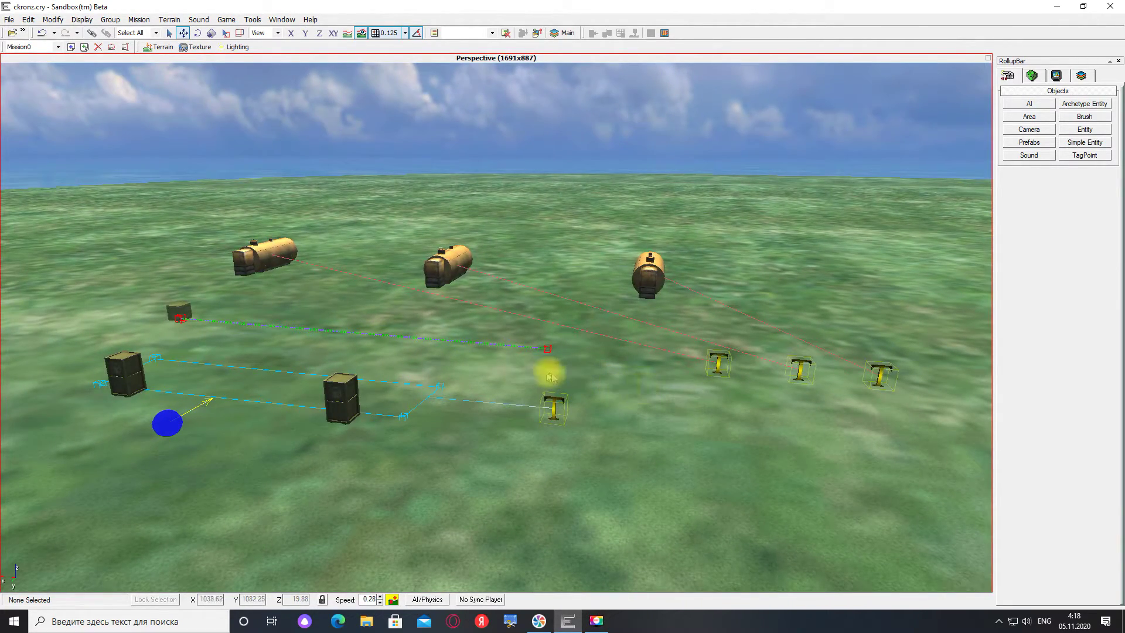
# Step: Open the Track View, review the box sequence's event keys for the MultipleTrigger nodes, and close it again
pyautogui.click(282, 20)
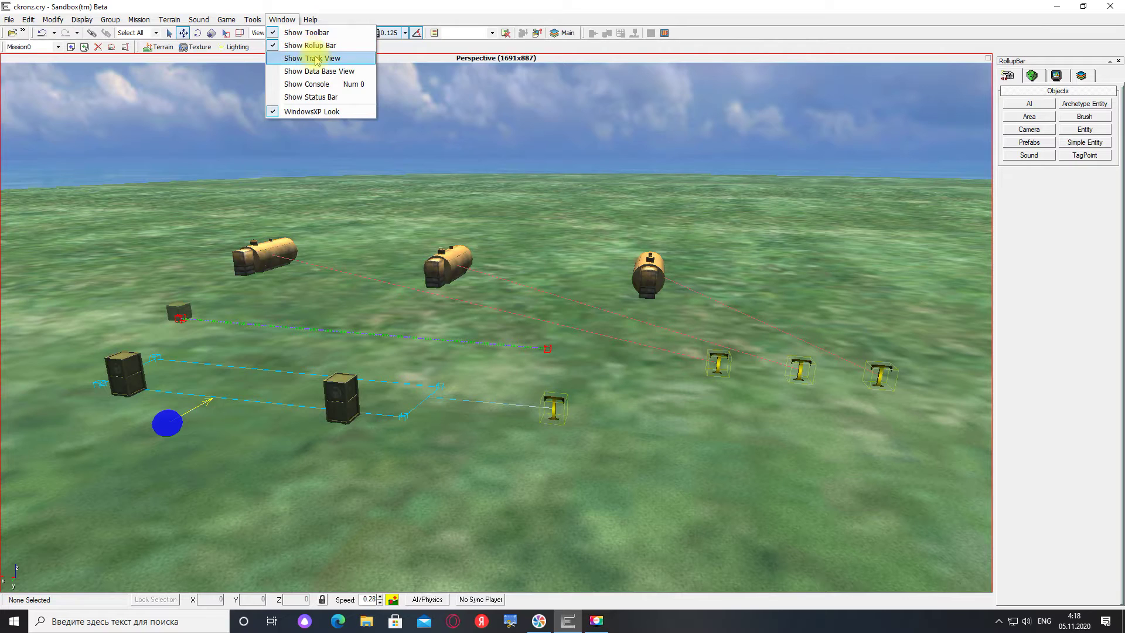
pyautogui.click(312, 56)
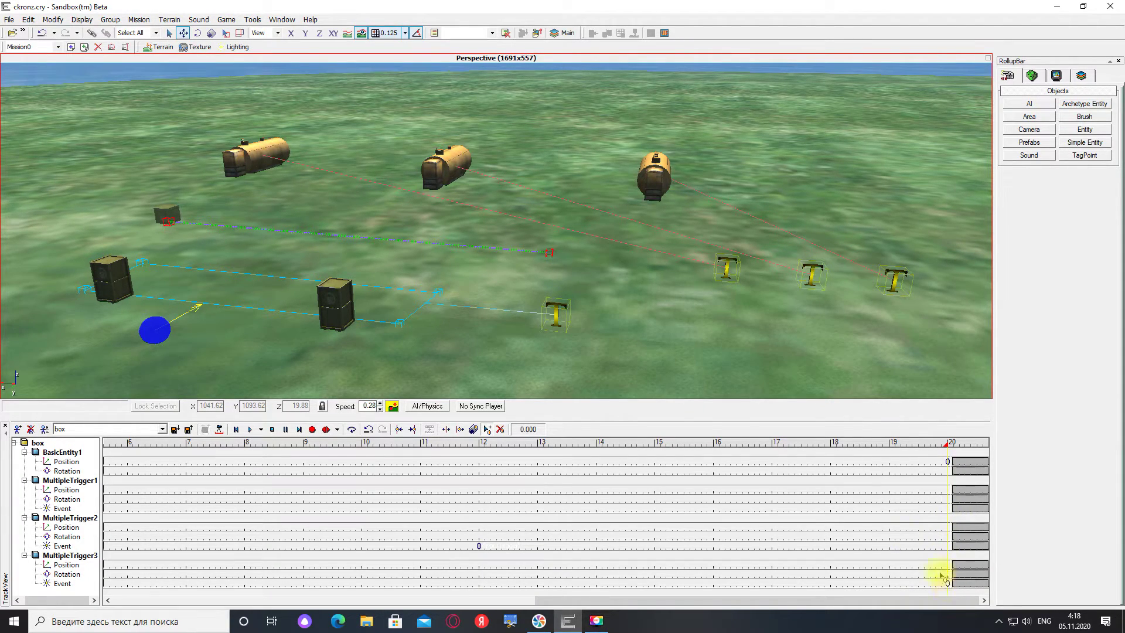
pyautogui.click(5, 426)
pyautogui.press('a')
pyautogui.moveTo(355, 467); pyautogui.dragTo(356, 466, button='right')
pyautogui.press('w')
pyautogui.press('s')
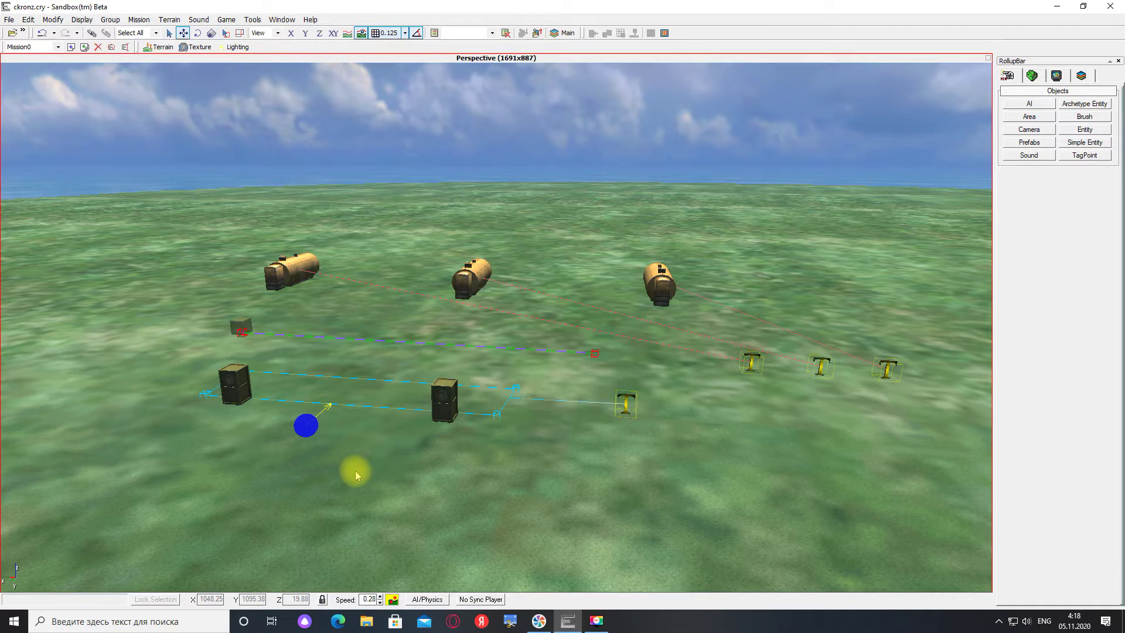
pyautogui.press('w')
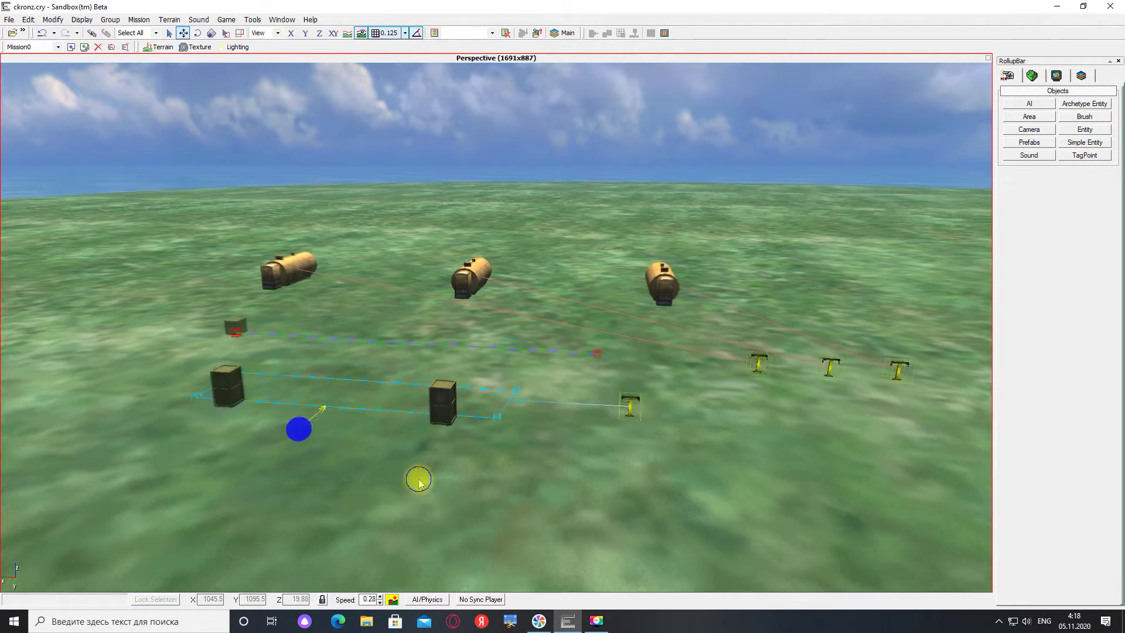
pyautogui.moveTo(420, 479); pyautogui.dragTo(419, 479, button='right')
pyautogui.press('d')
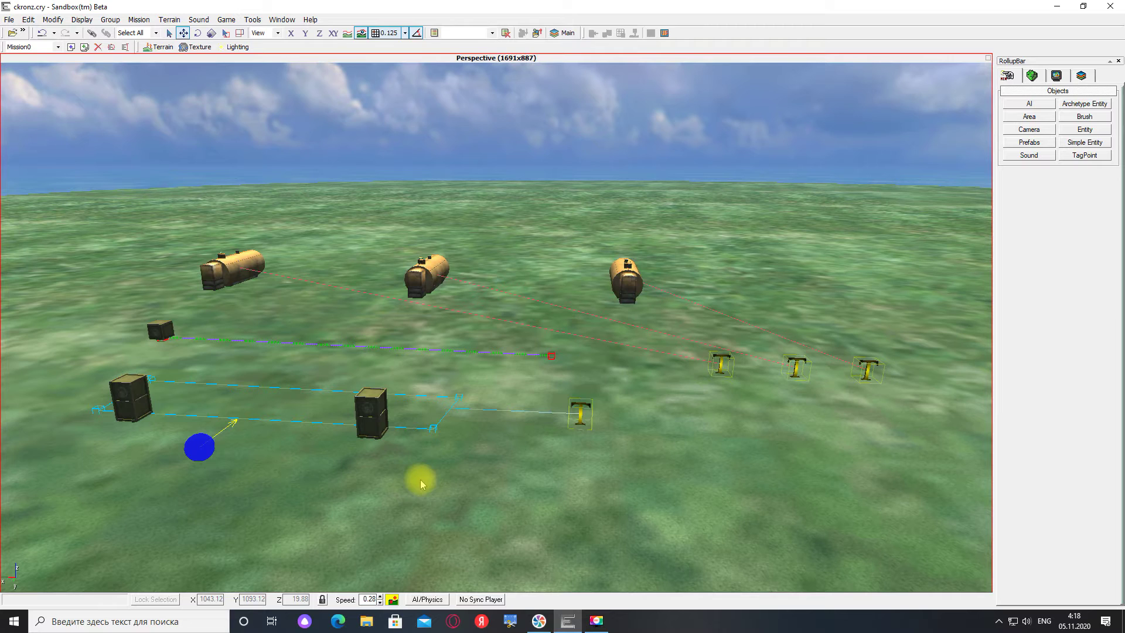
pyautogui.moveTo(448, 488); pyautogui.dragTo(447, 489, button='right')
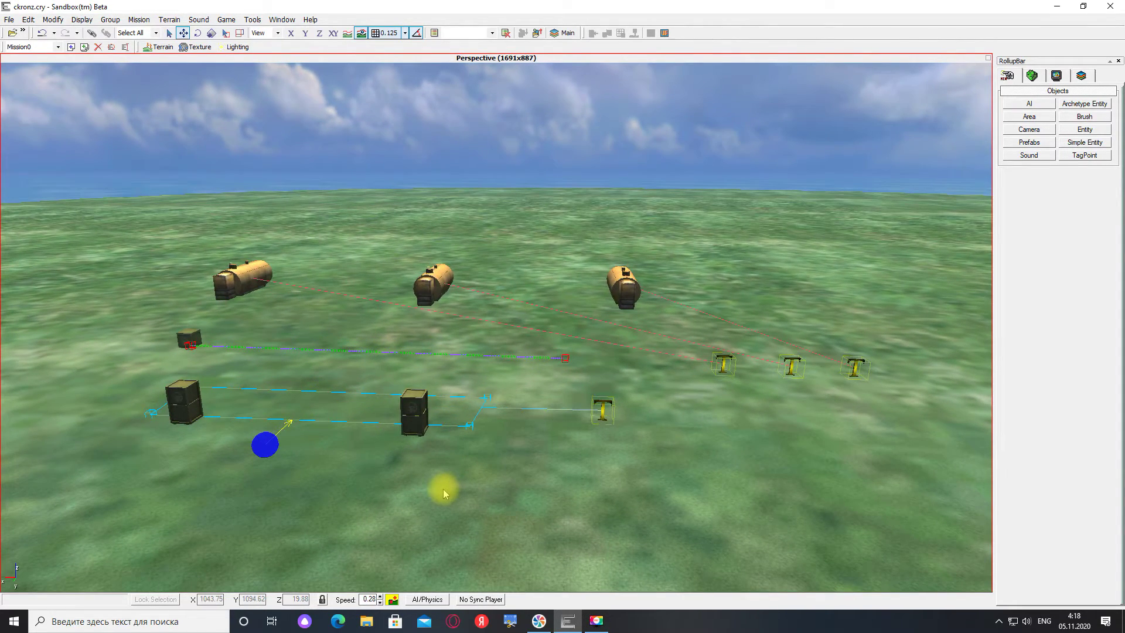
pyautogui.moveTo(443, 488); pyautogui.dragTo(508, 491, button='right')
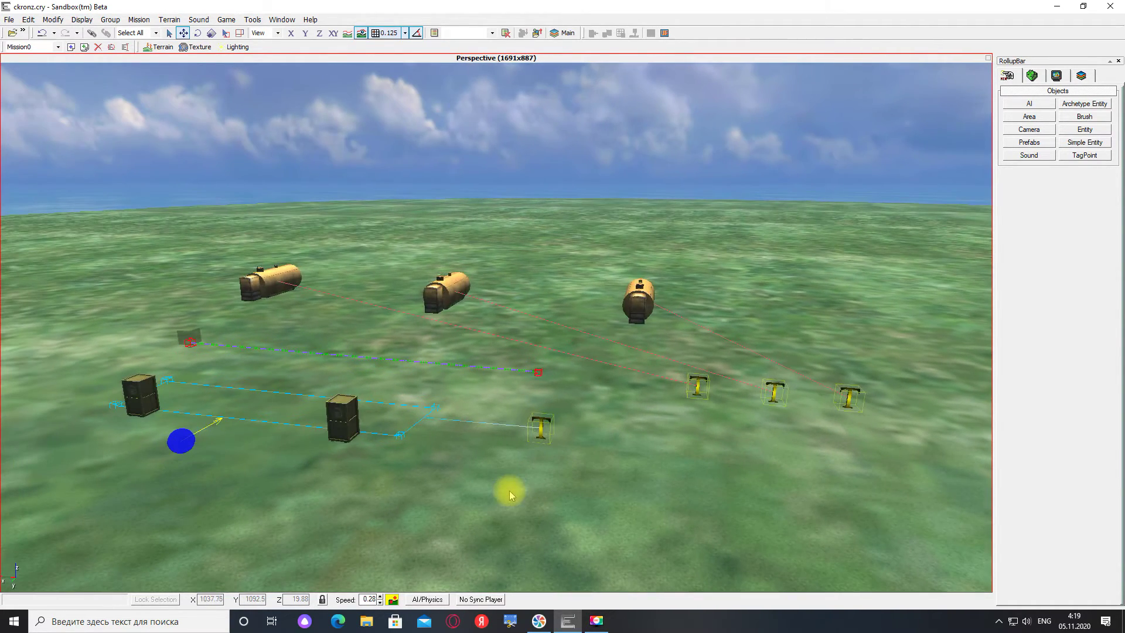